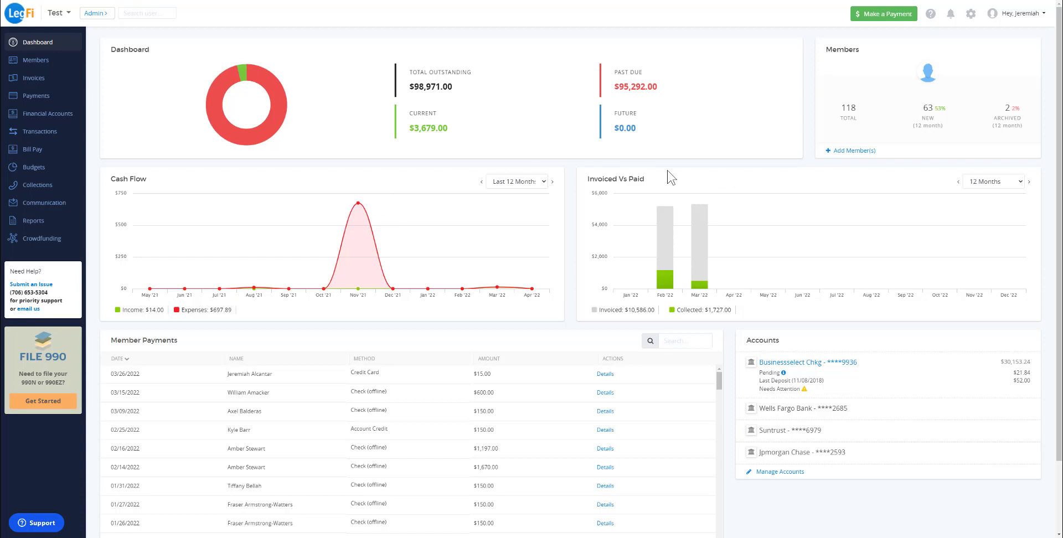
Browse the help center's Members topics and search its articles for "budget".
{"action": "left_click", "coordinate": [930, 13]}
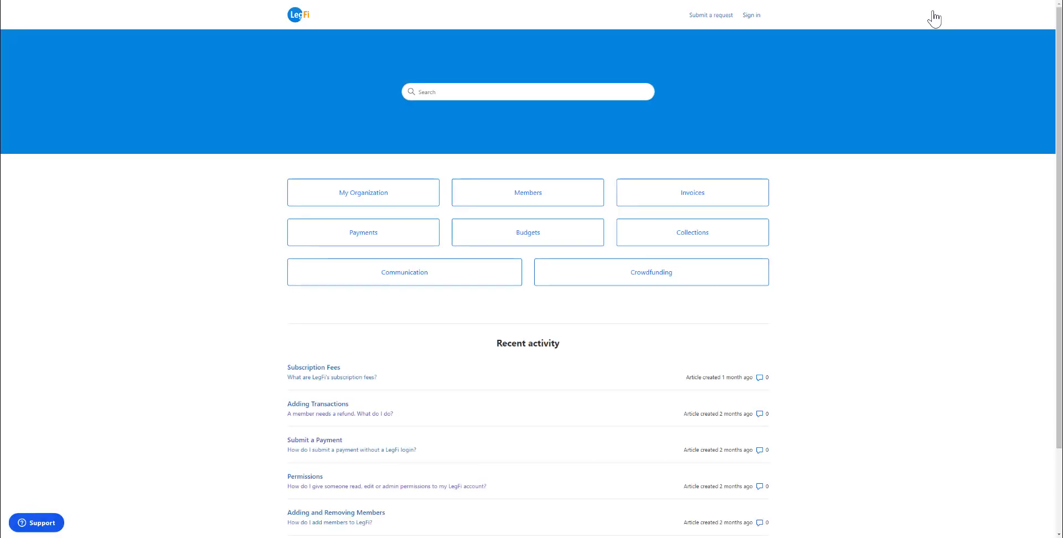
{"action": "left_click", "coordinate": [535, 195]}
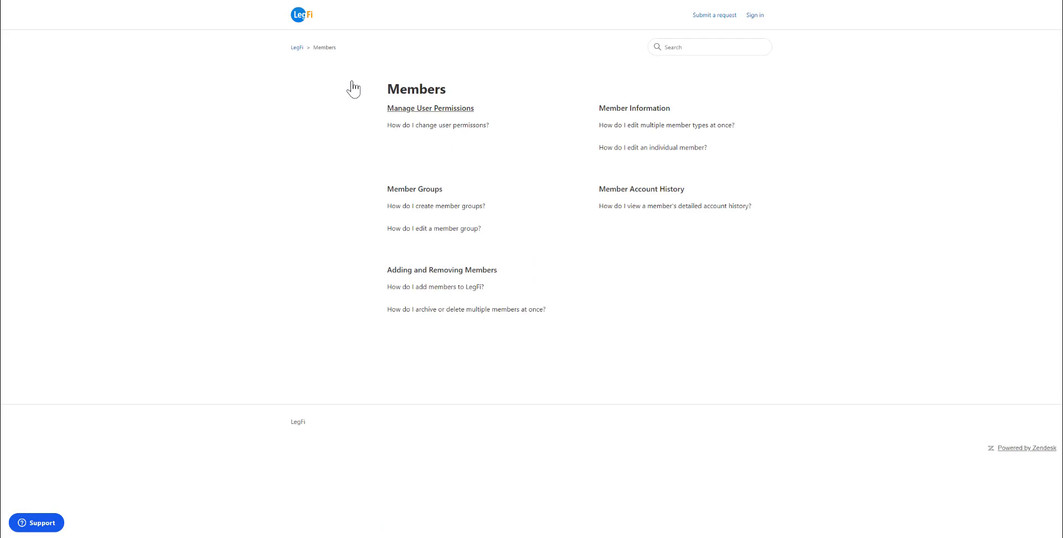
{"action": "left_click", "coordinate": [297, 48]}
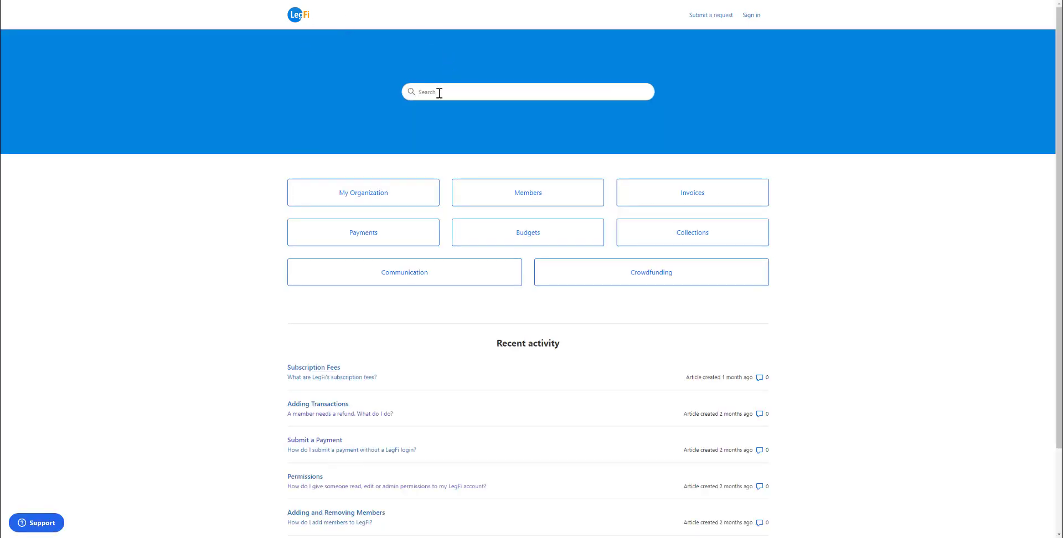
{"action": "left_click", "coordinate": [439, 92]}
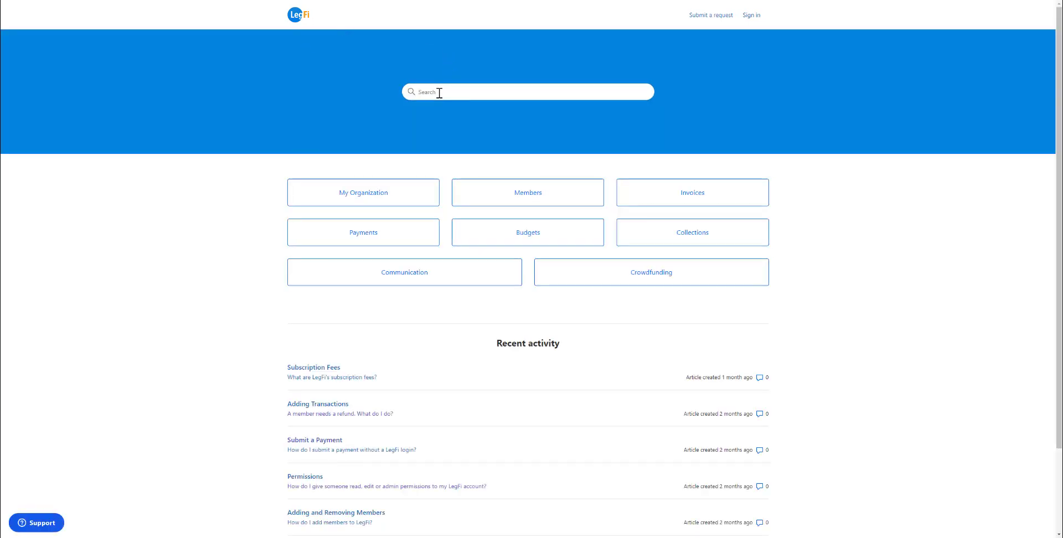
{"action": "type", "text": "budget"}
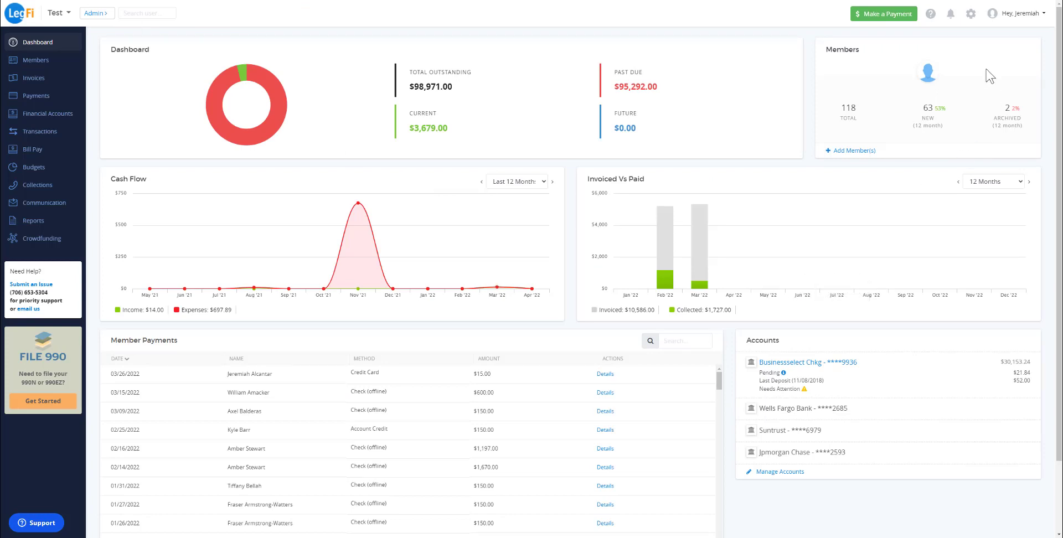
Check the unread notifications and view the Replace your Deposit Account request, closing it without entering bank details.
{"action": "left_click", "coordinate": [947, 22]}
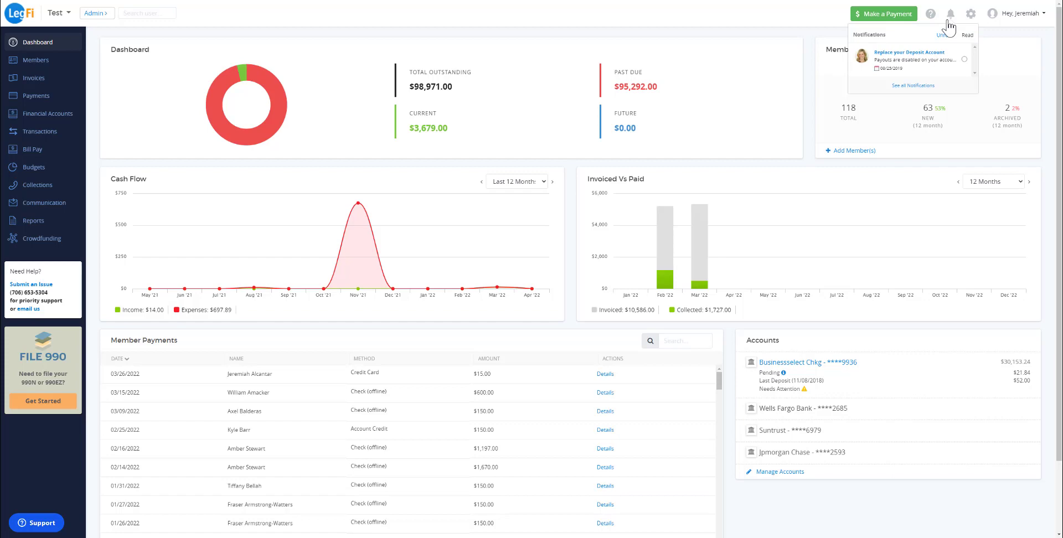
{"action": "left_click", "coordinate": [947, 23]}
{"action": "left_click", "coordinate": [947, 22]}
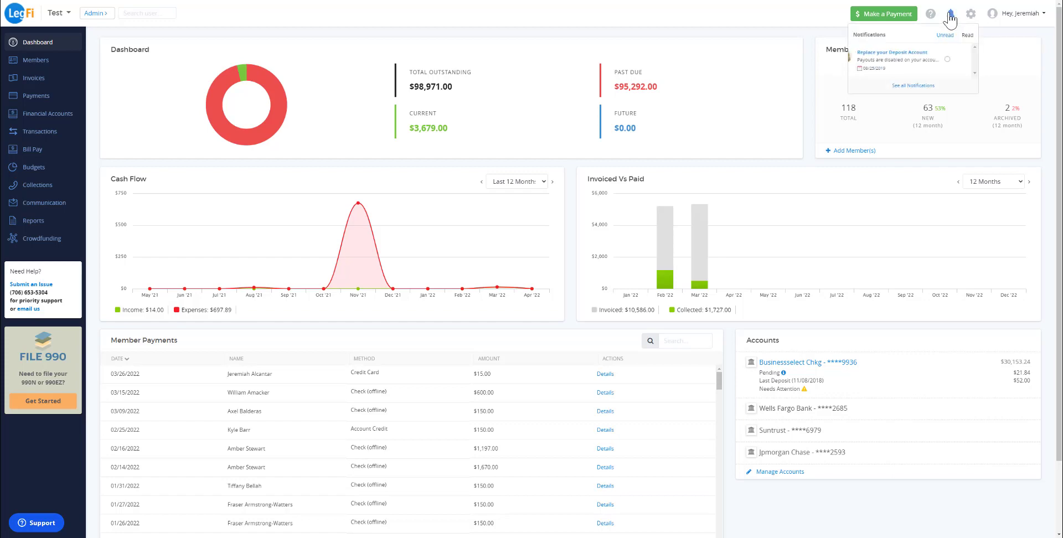
{"action": "left_click", "coordinate": [909, 57]}
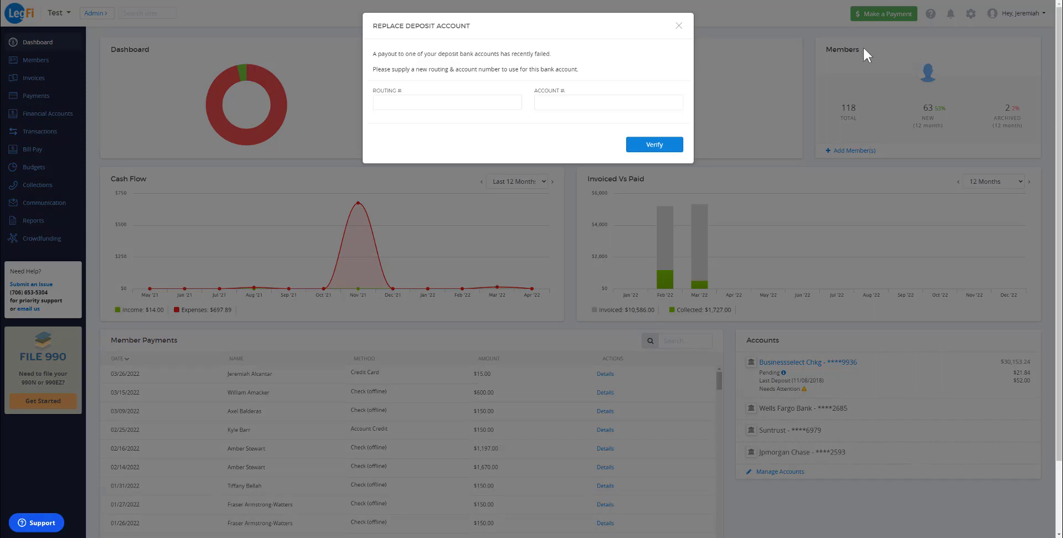
{"action": "left_click", "coordinate": [678, 26]}
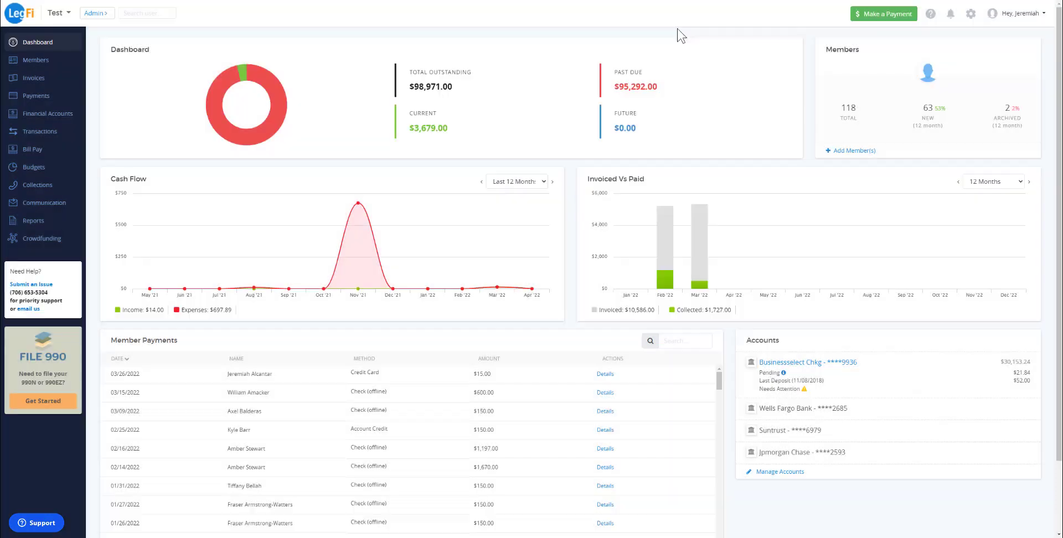
View the full notifications page and examine the notifications already read.
{"action": "left_click", "coordinate": [951, 17]}
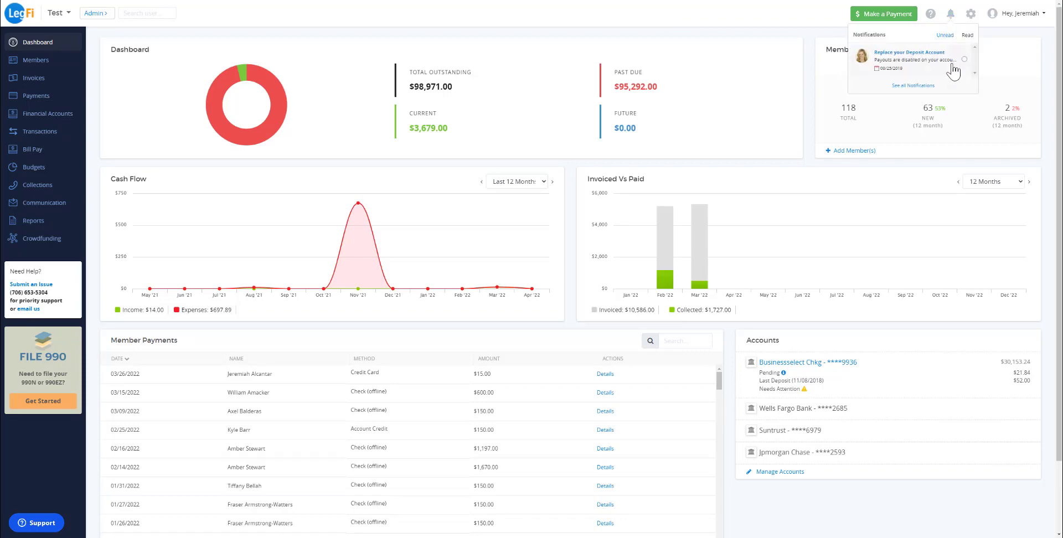
{"action": "scroll", "coordinate": [921, 59], "scroll_direction": "down", "scroll_amount": 2}
{"action": "scroll", "coordinate": [921, 58], "scroll_direction": "up", "scroll_amount": 3}
{"action": "left_click", "coordinate": [910, 86]}
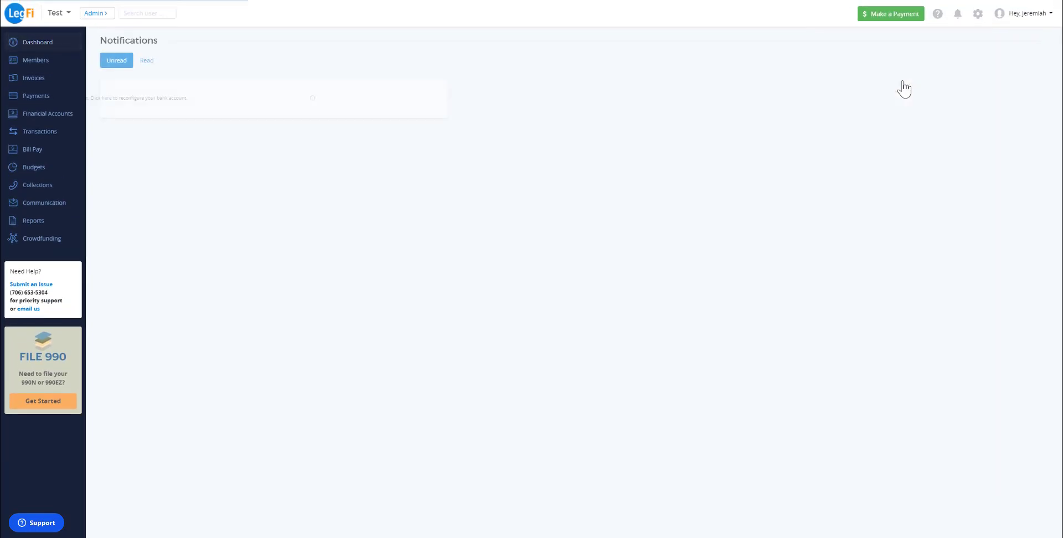
{"action": "left_click", "coordinate": [146, 62]}
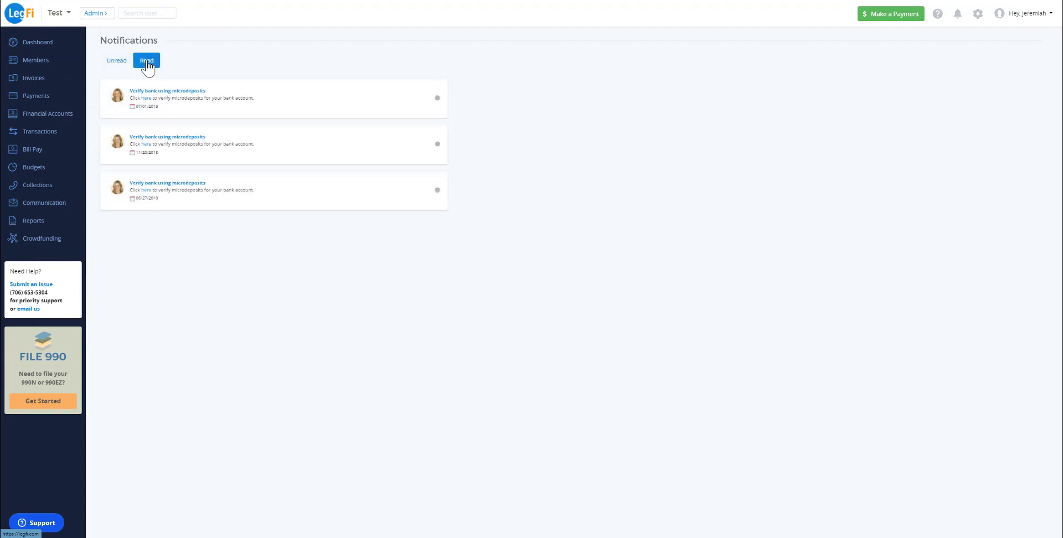
Review the organization and billing settings, and open the member permissions list.
{"action": "left_click", "coordinate": [977, 16]}
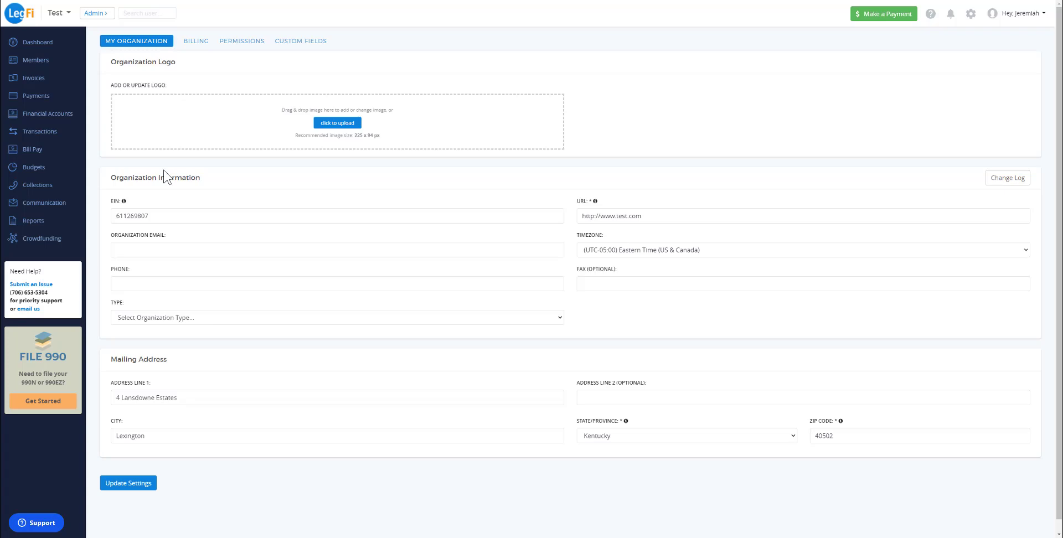
{"action": "left_click", "coordinate": [197, 50]}
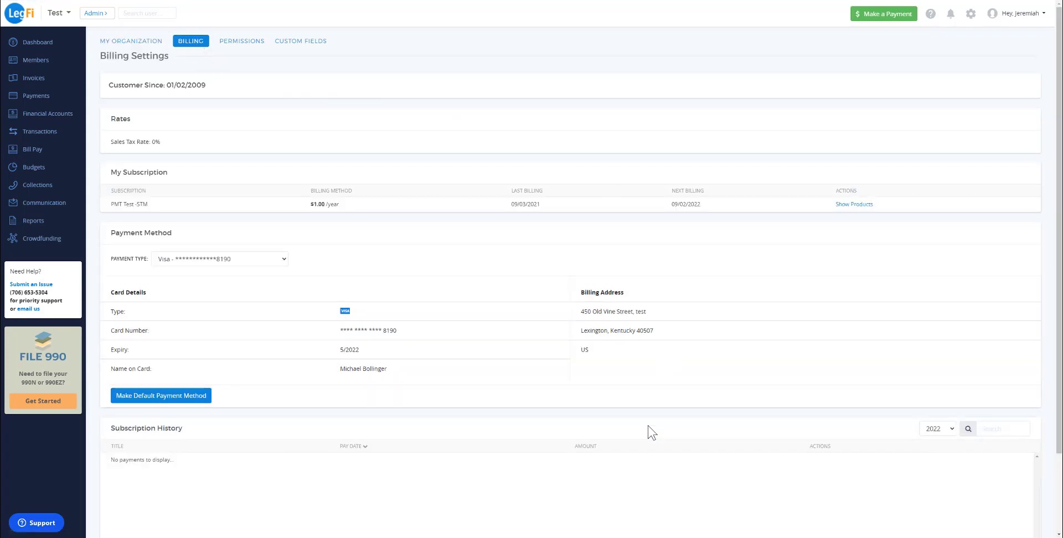
{"action": "scroll", "coordinate": [631, 483], "scroll_direction": "down", "scroll_amount": 2}
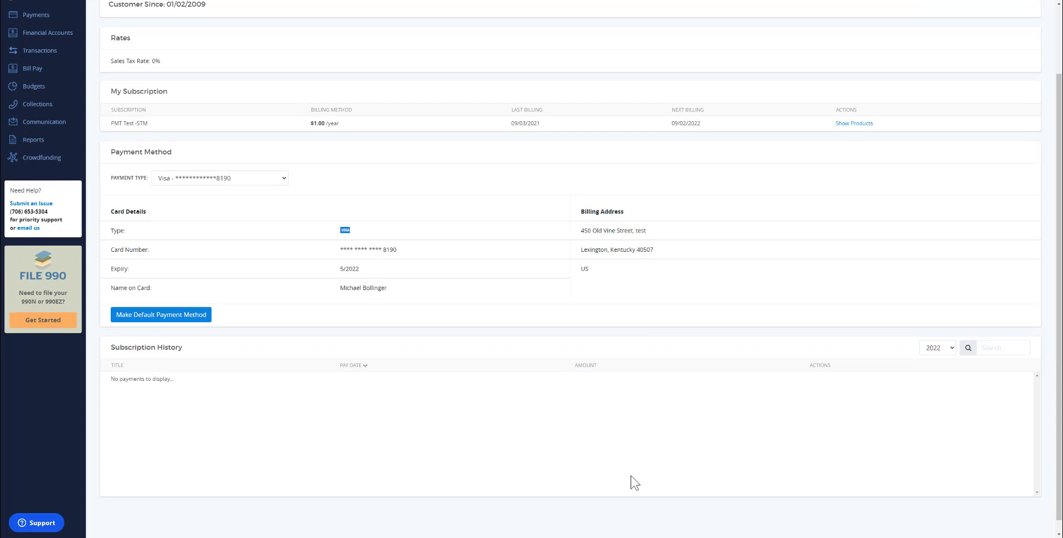
{"action": "scroll", "coordinate": [634, 483], "scroll_direction": "up", "scroll_amount": 2}
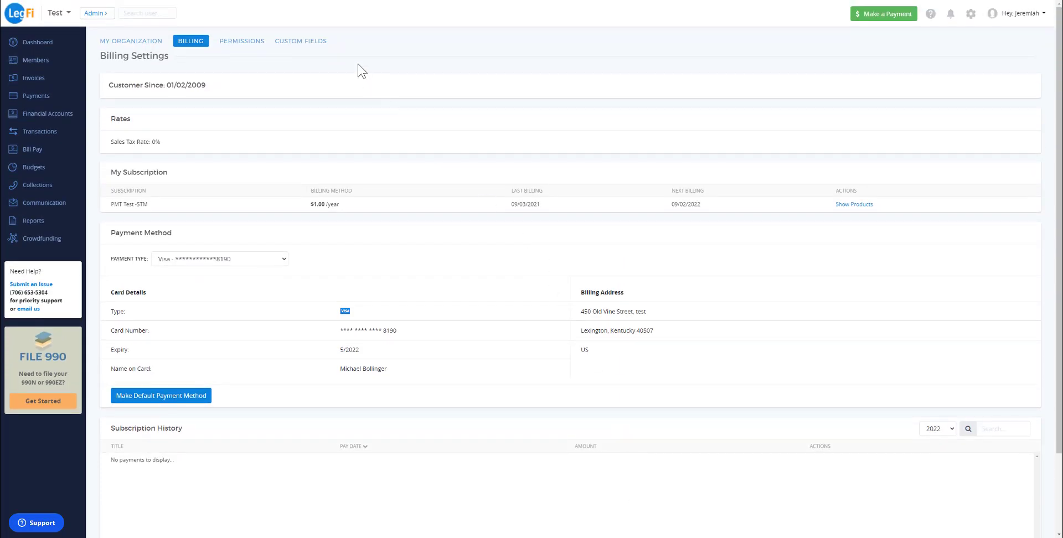
{"action": "left_click", "coordinate": [248, 43]}
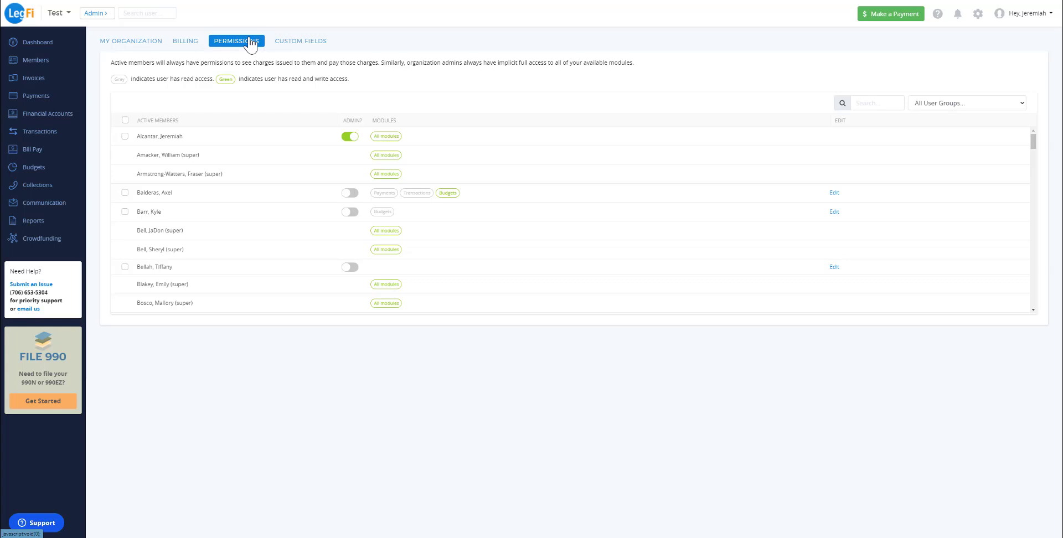
Turn admin status on and back off for the member without any module permissions.
{"action": "left_click", "coordinate": [350, 267]}
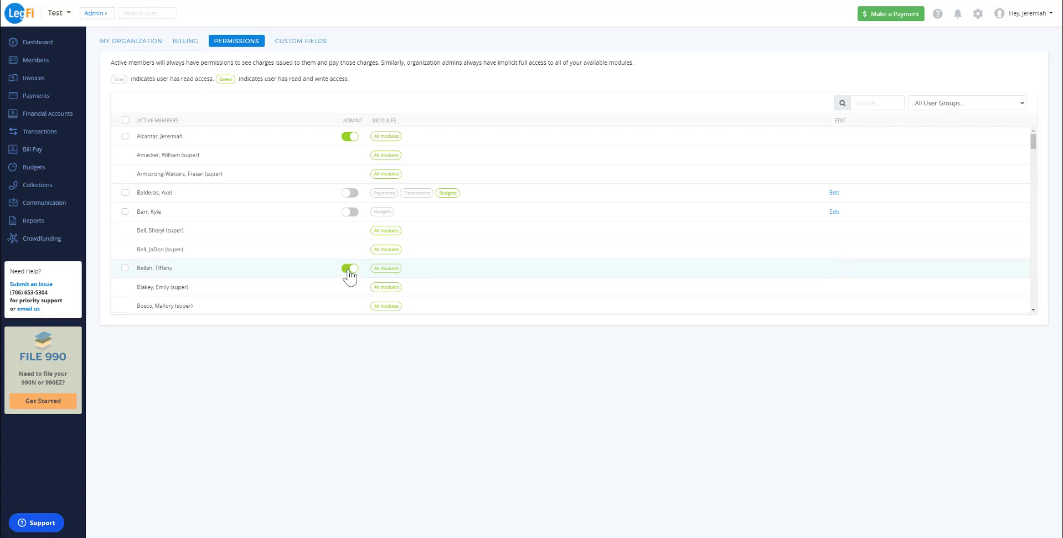
{"action": "left_click", "coordinate": [349, 268]}
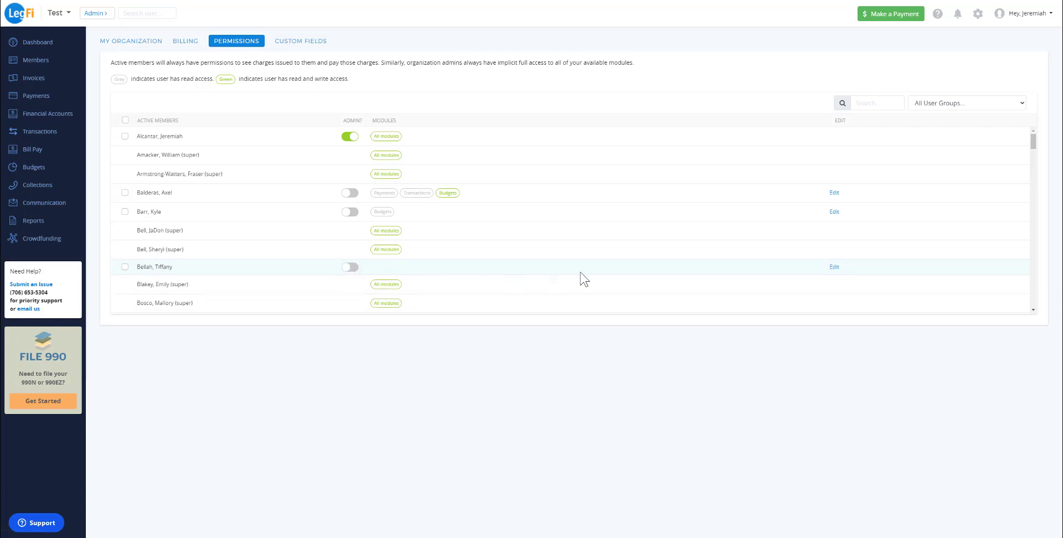
Give the member without module permissions edit access to Members and read access to Charges, and view the custom fields settings.
{"action": "left_click", "coordinate": [833, 267]}
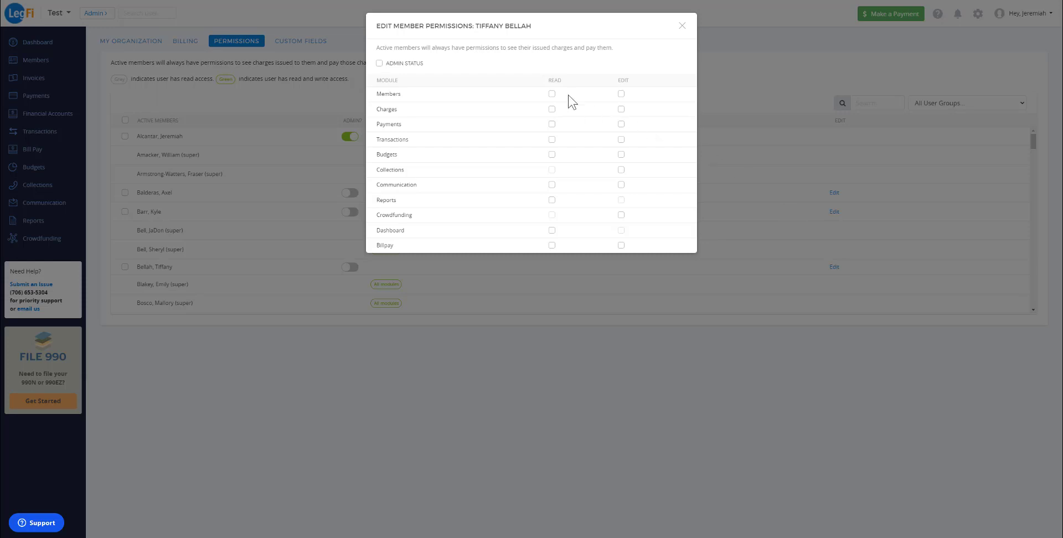
{"action": "left_click", "coordinate": [552, 94]}
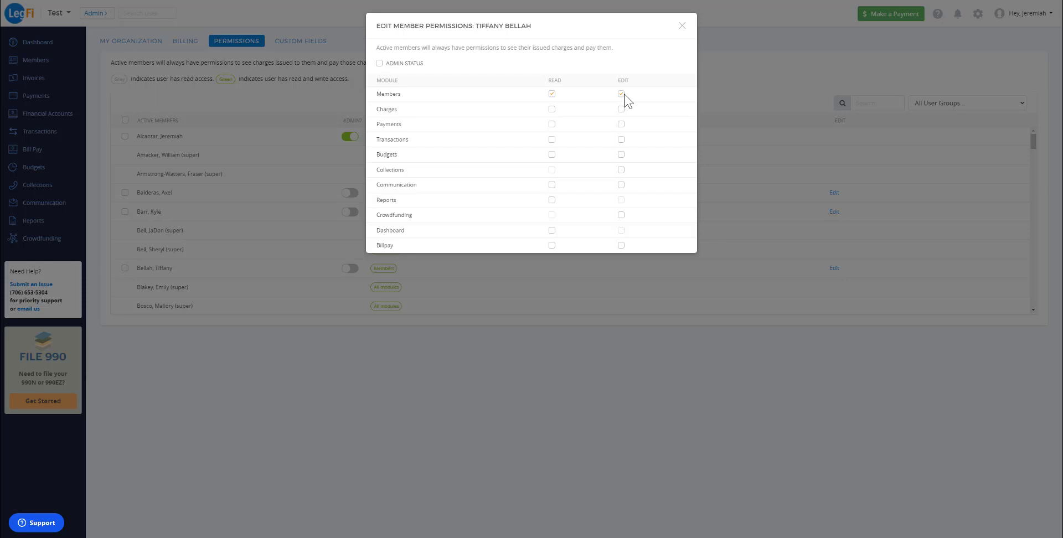
{"action": "left_click", "coordinate": [552, 110]}
{"action": "left_click", "coordinate": [683, 26]}
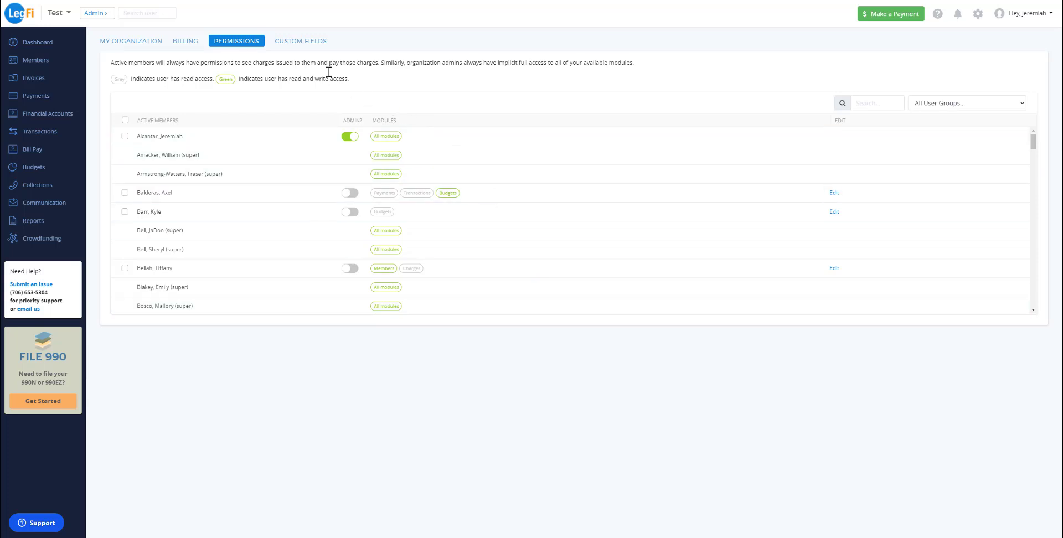
{"action": "left_click", "coordinate": [308, 50]}
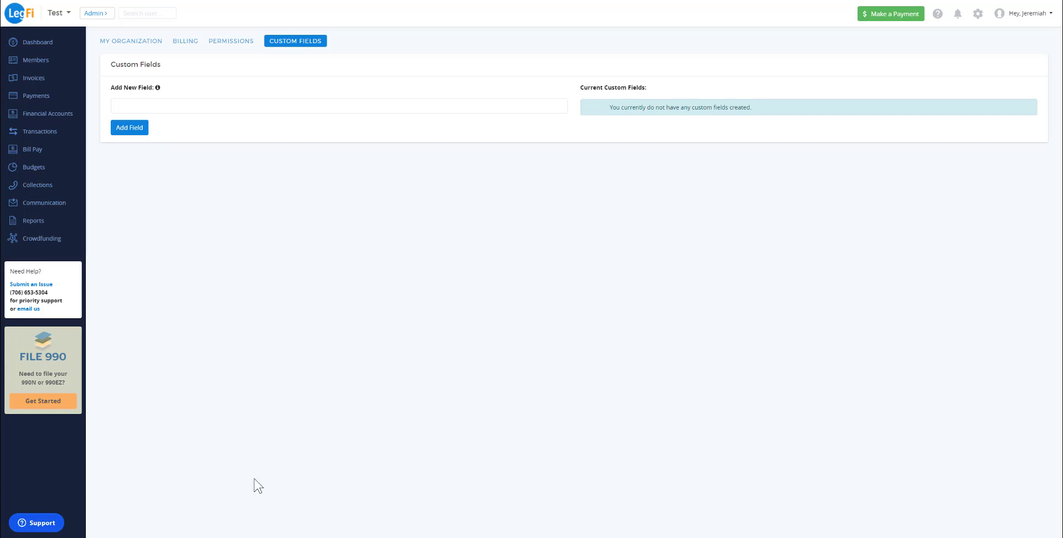
Change the member type of the first three active members to Associate in one bulk edit.
{"action": "left_click", "coordinate": [40, 64]}
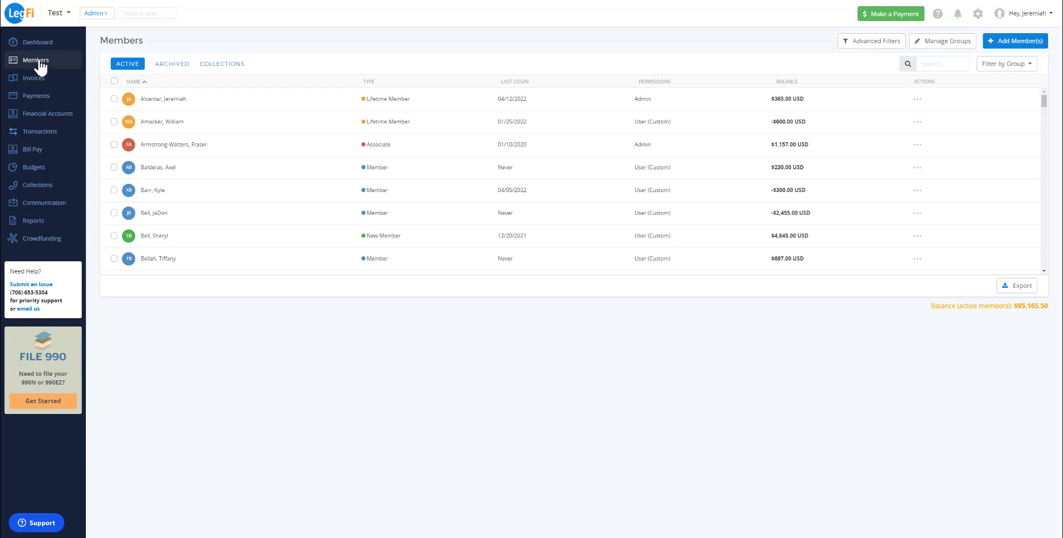
{"action": "left_click", "coordinate": [114, 98]}
{"action": "left_click", "coordinate": [114, 121]}
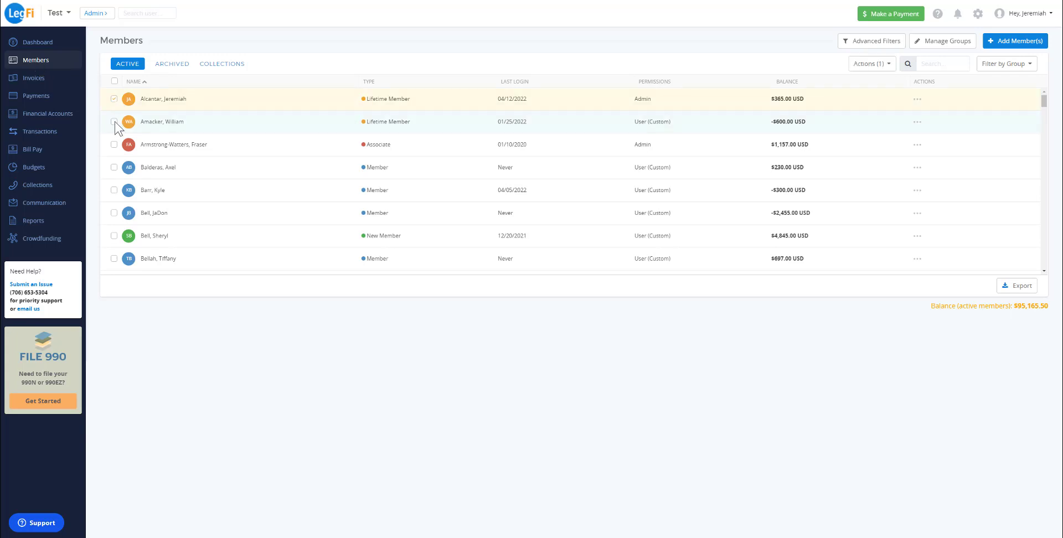
{"action": "left_click", "coordinate": [114, 145]}
{"action": "left_click", "coordinate": [884, 71]}
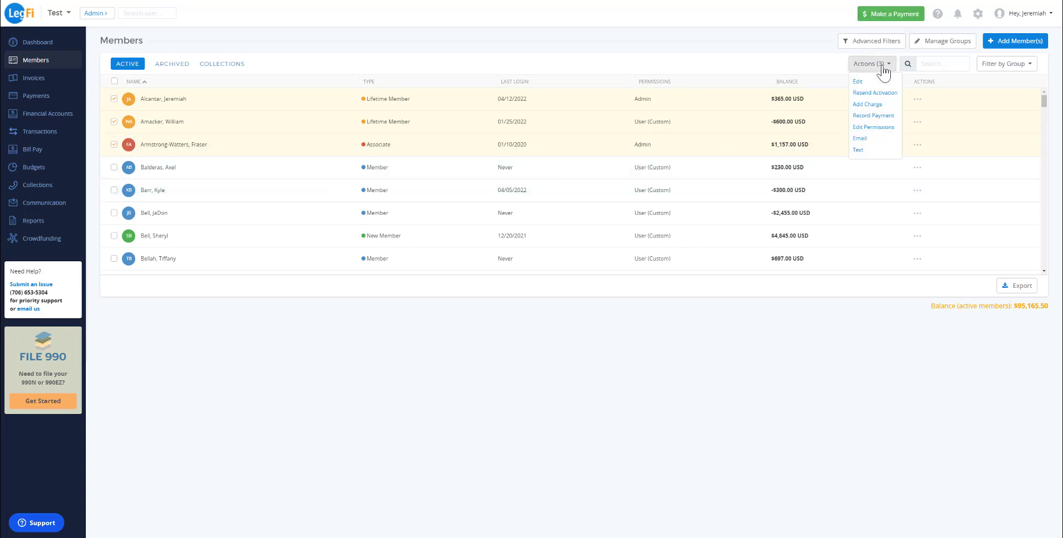
{"action": "left_click", "coordinate": [883, 83]}
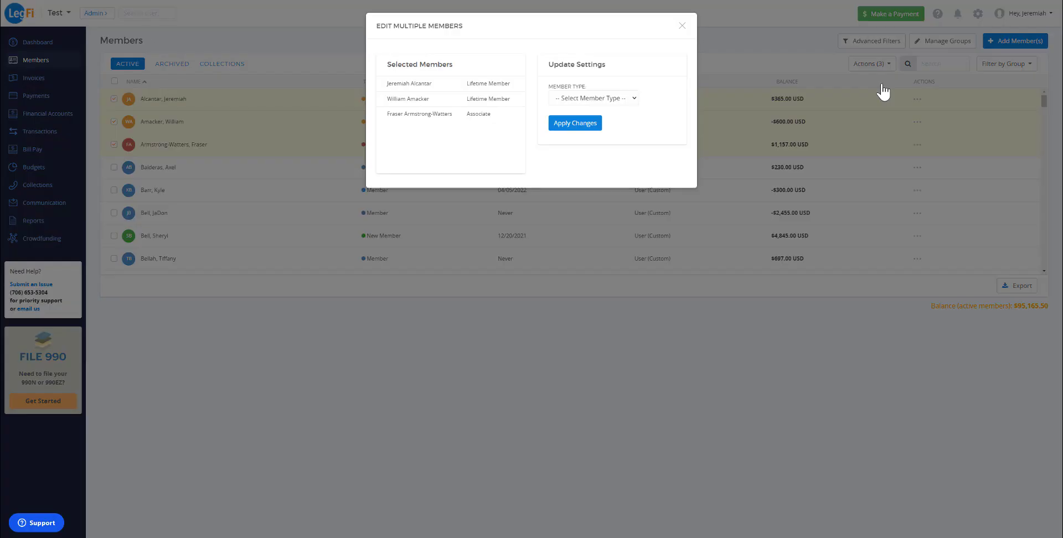
{"action": "left_click", "coordinate": [577, 102]}
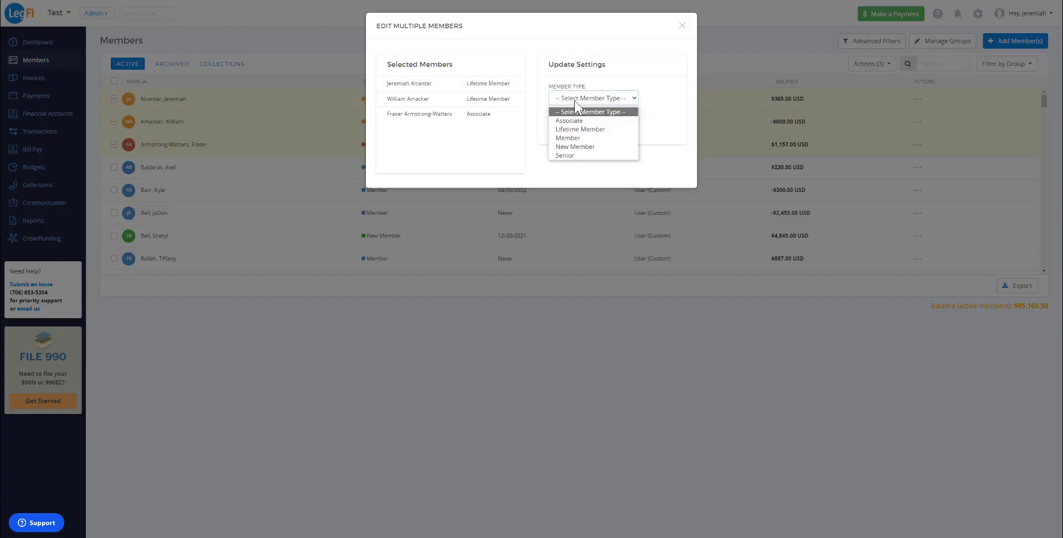
{"action": "left_click", "coordinate": [586, 123]}
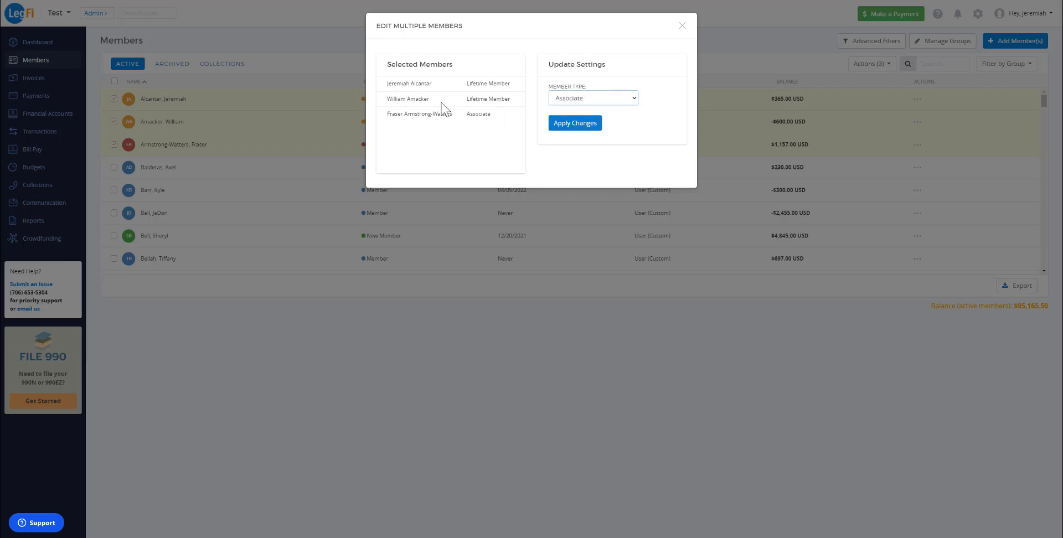
{"action": "left_click", "coordinate": [567, 124]}
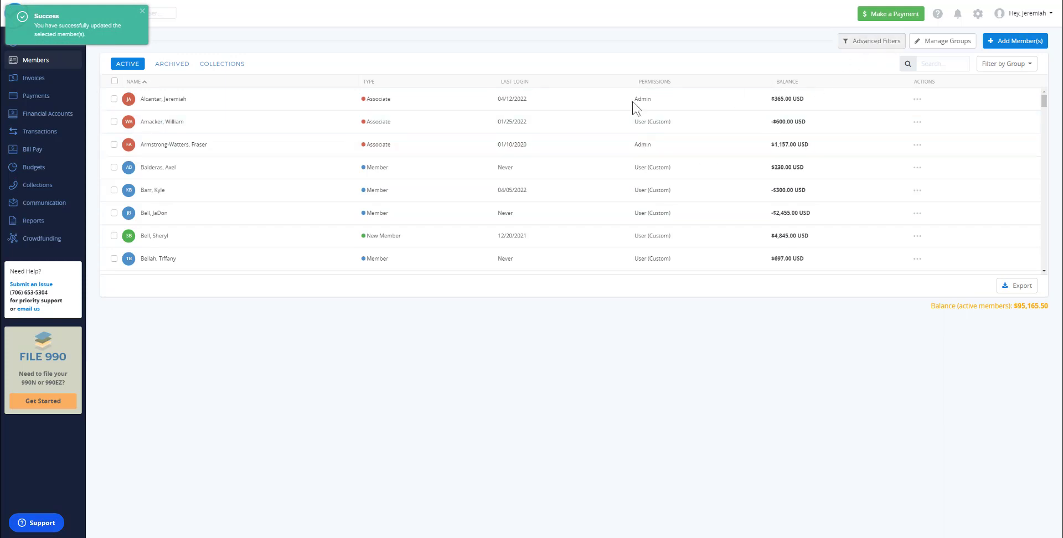
Select the first two active members and view the bulk actions available for them.
{"action": "left_click", "coordinate": [114, 123]}
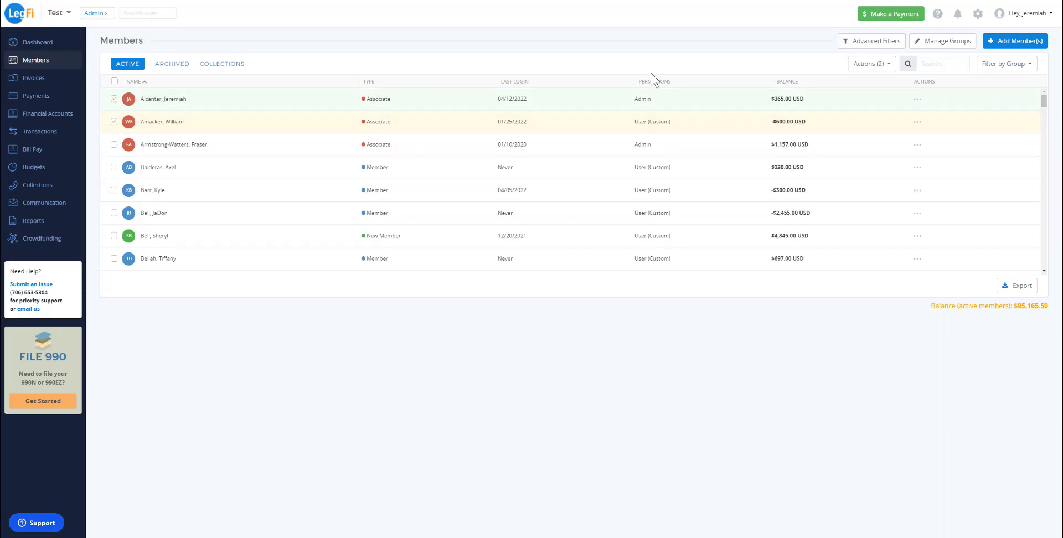
{"action": "left_click", "coordinate": [885, 66]}
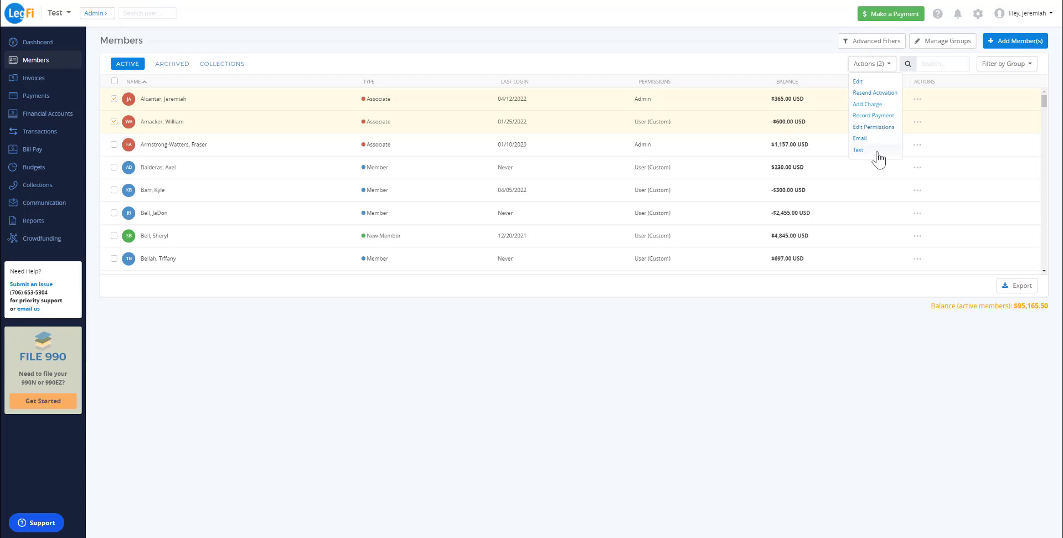
Start a new member group named "New Member - Semester Payments", leaving its description blank.
{"action": "left_click", "coordinate": [952, 45]}
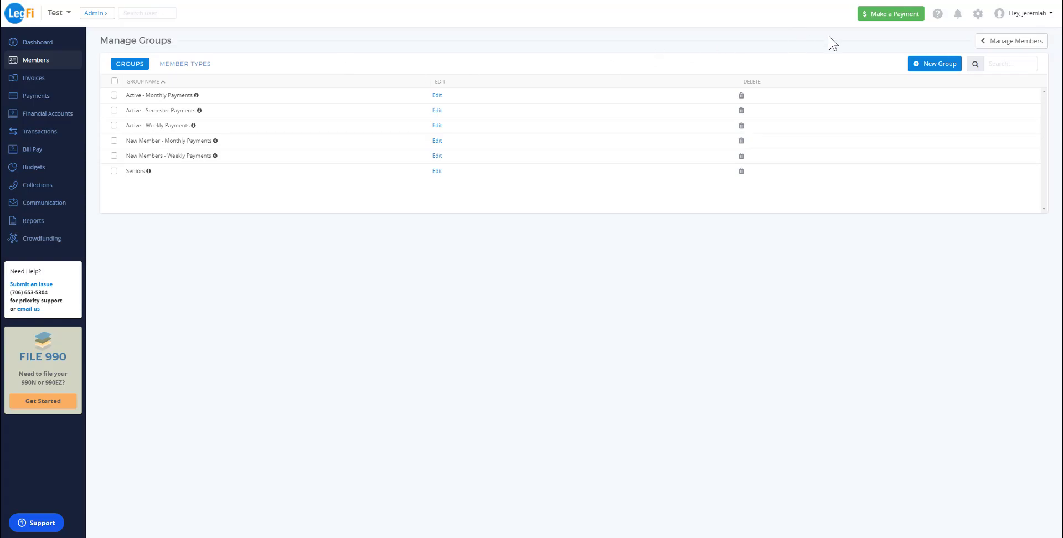
{"action": "left_click", "coordinate": [933, 64]}
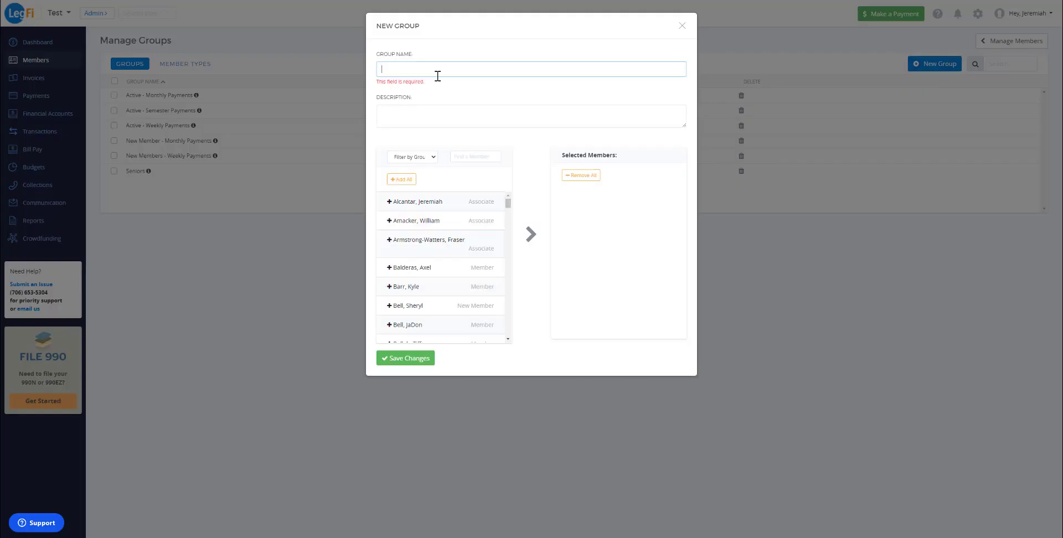
{"action": "type", "text": "New Mem"}
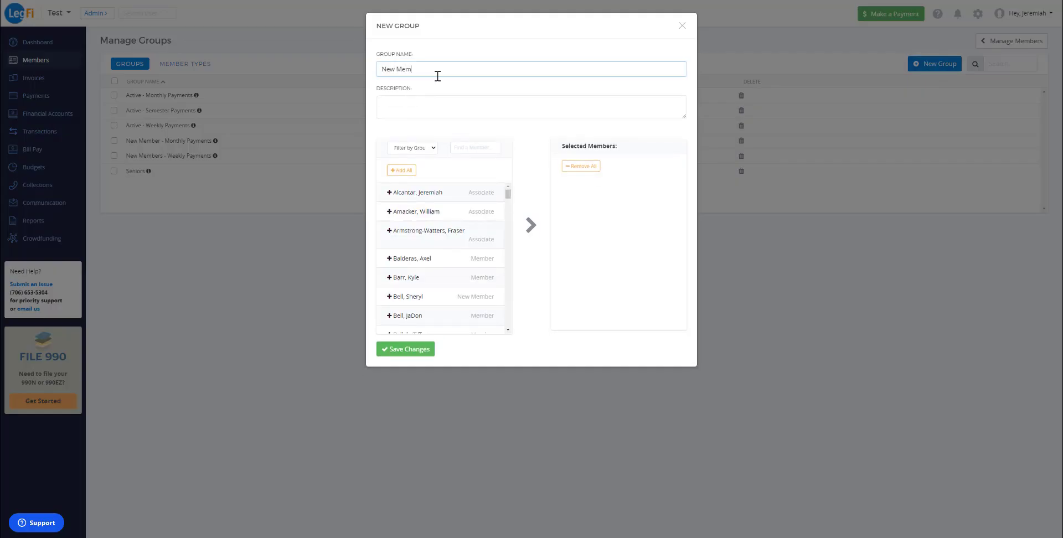
{"action": "type", "text": "ber - Semester Payments"}
{"action": "left_click", "coordinate": [427, 110]}
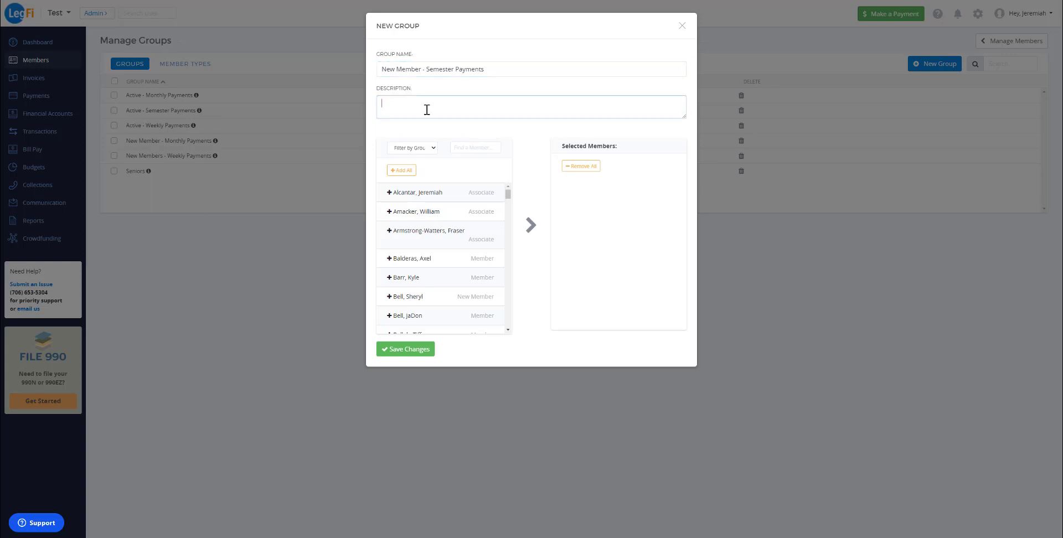
Add the first, third, fifth and sixth listed members to the new group and save it.
{"action": "left_click", "coordinate": [390, 193]}
{"action": "left_click", "coordinate": [391, 216]}
{"action": "left_click", "coordinate": [391, 231]}
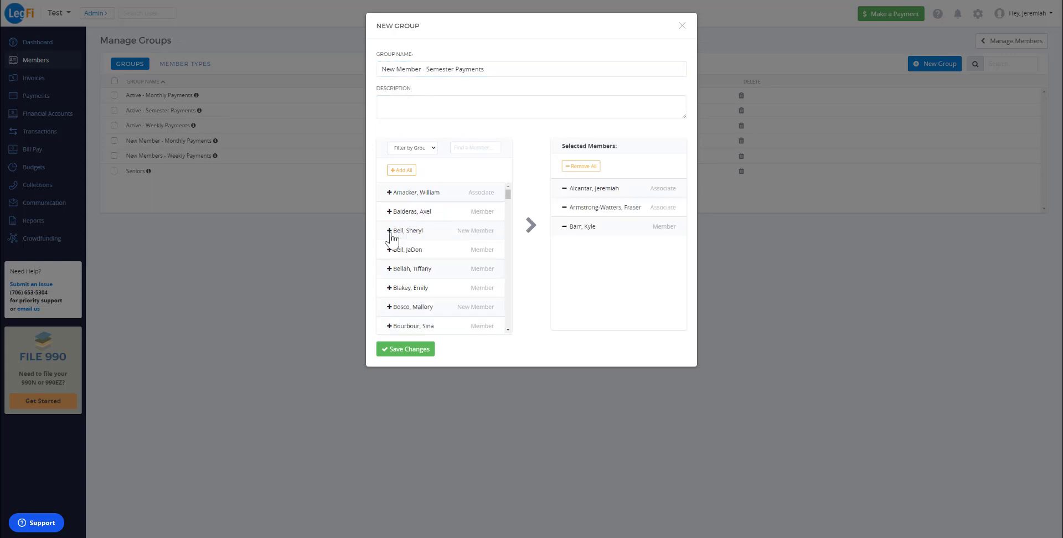
{"action": "left_click", "coordinate": [390, 231]}
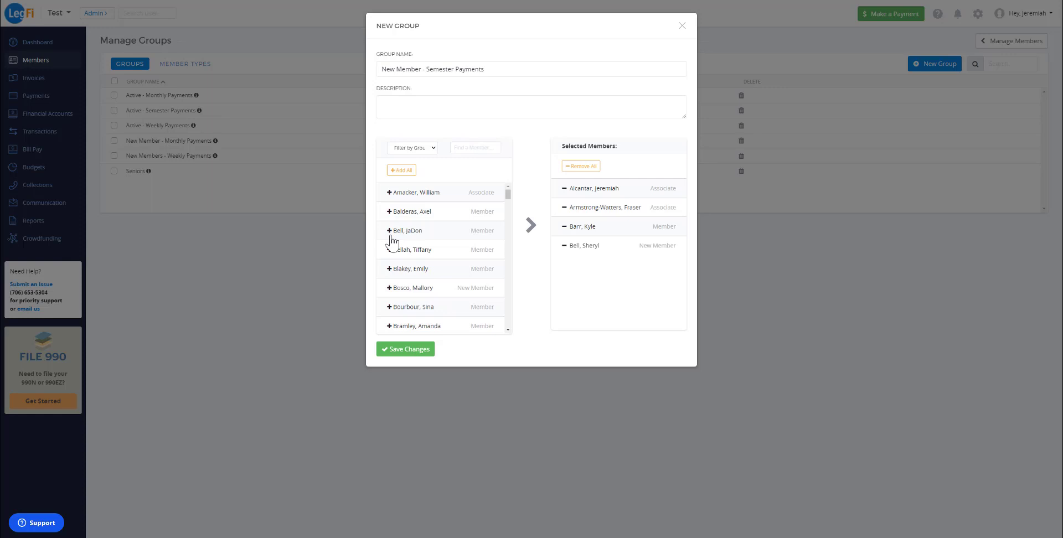
{"action": "left_click", "coordinate": [407, 350]}
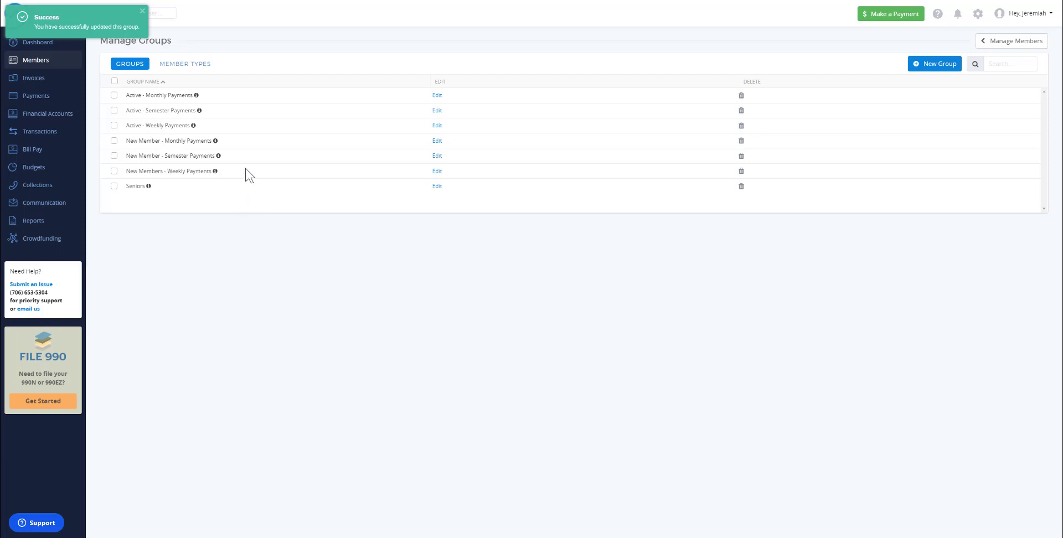
Review the members of the New Member - Semester Payments group and its edit options without changing anything.
{"action": "mouse_move", "coordinate": [218, 156]}
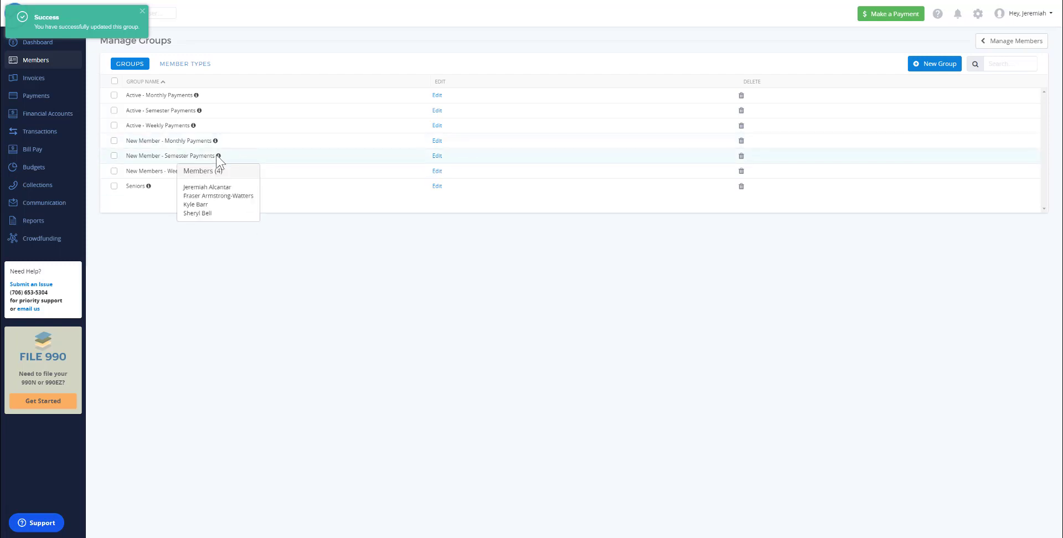
{"action": "left_click", "coordinate": [436, 156]}
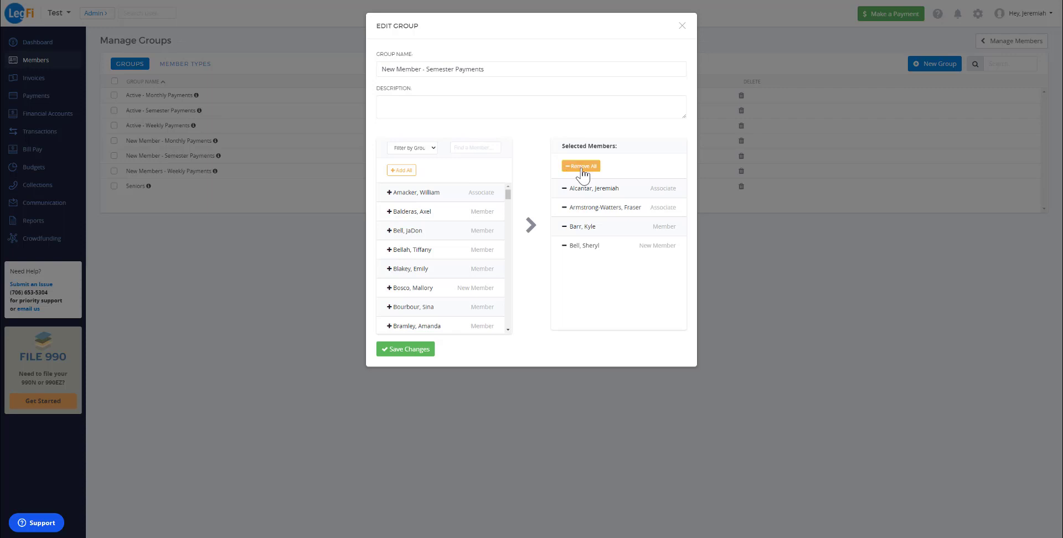
{"action": "left_click", "coordinate": [682, 26]}
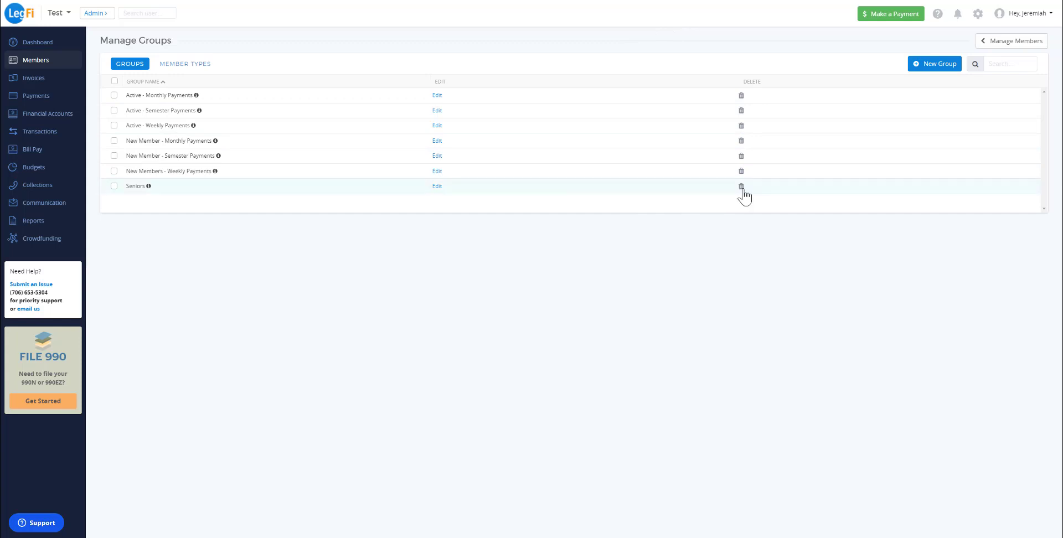
Create and save a new member type named "E Board".
{"action": "left_click", "coordinate": [169, 65]}
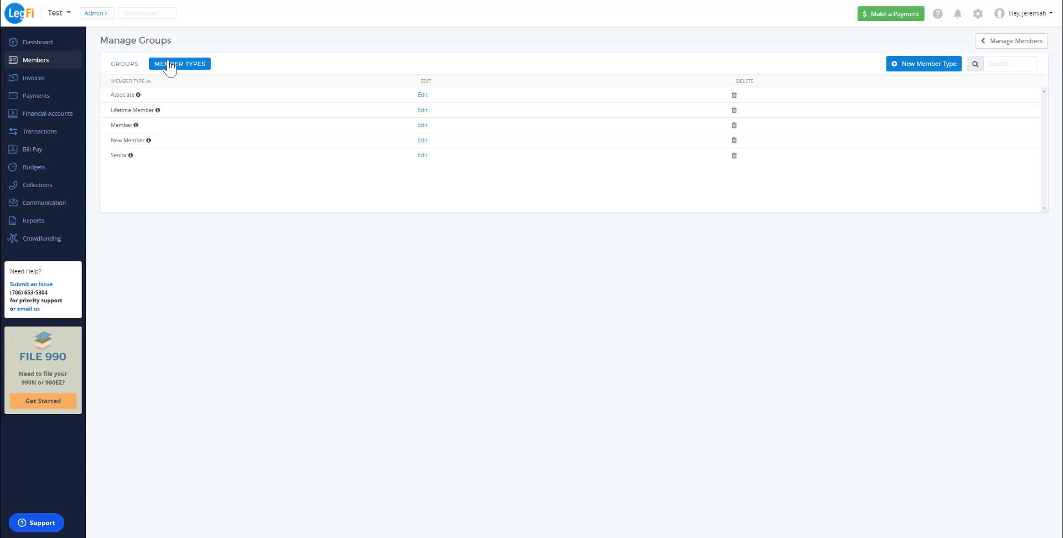
{"action": "left_click", "coordinate": [941, 69]}
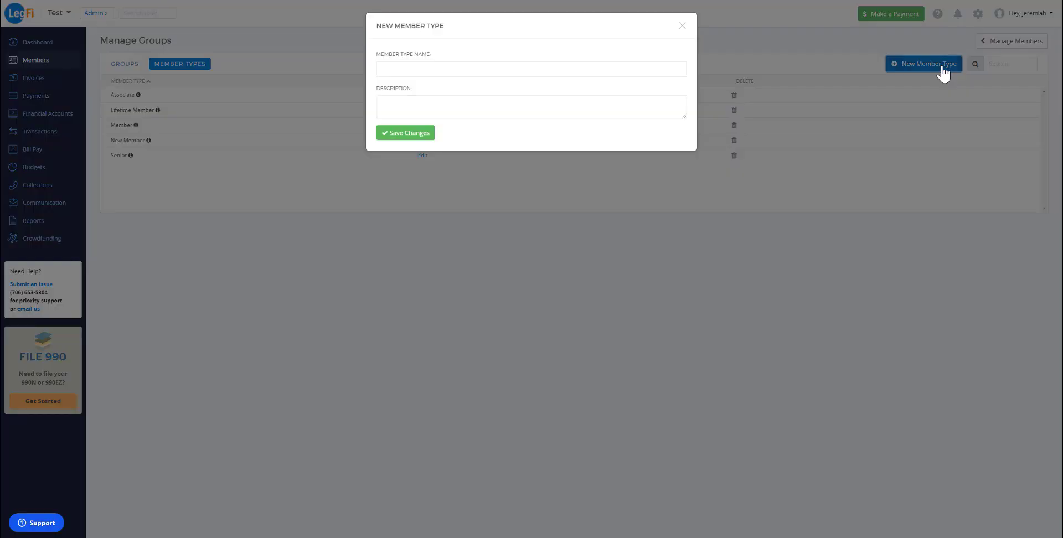
{"action": "left_click", "coordinate": [490, 68]}
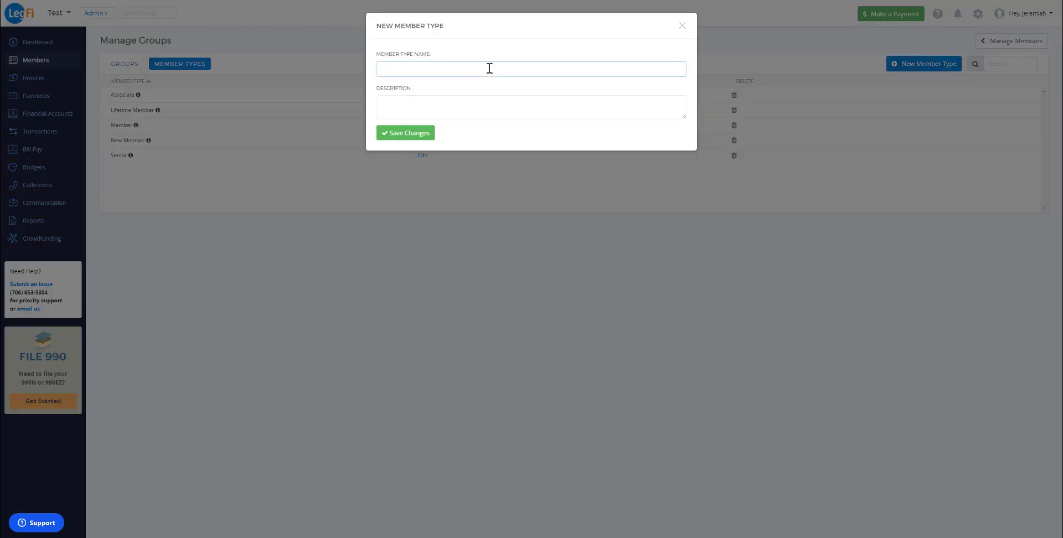
{"action": "type", "text": "E Board"}
{"action": "left_click", "coordinate": [415, 135]}
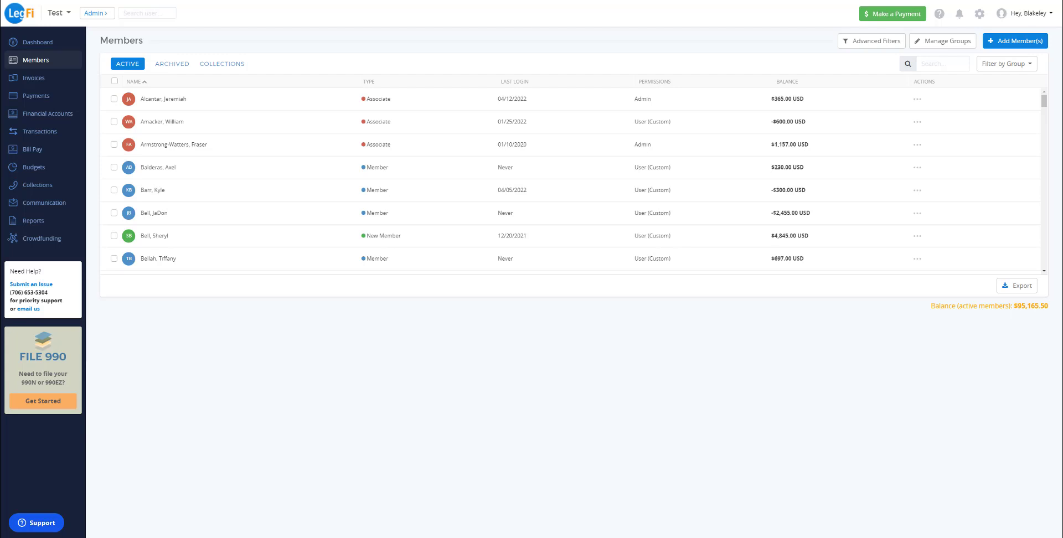
Go to the organization's invoices and start creating a new invoice.
{"action": "left_click", "coordinate": [24, 85]}
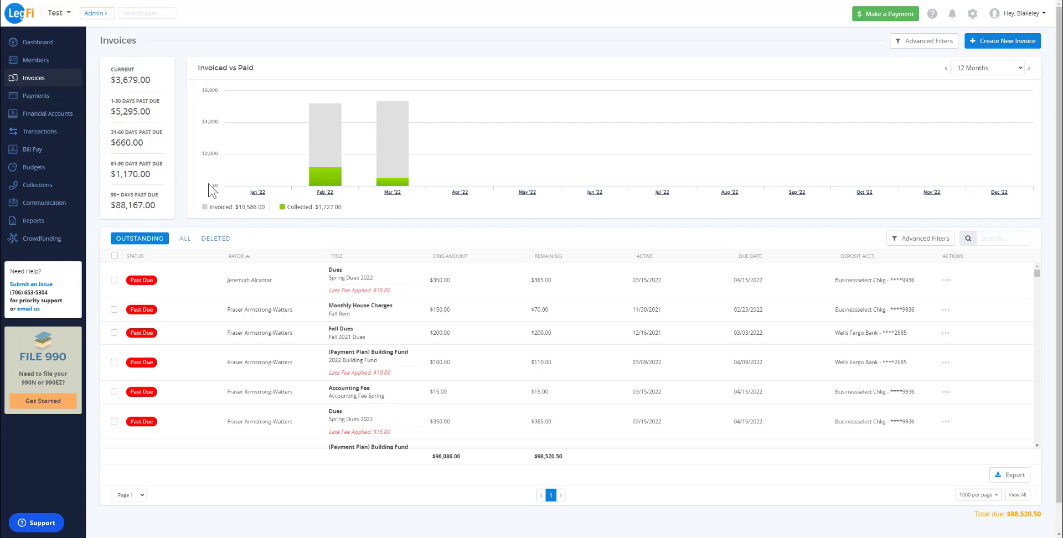
{"action": "left_click", "coordinate": [985, 44]}
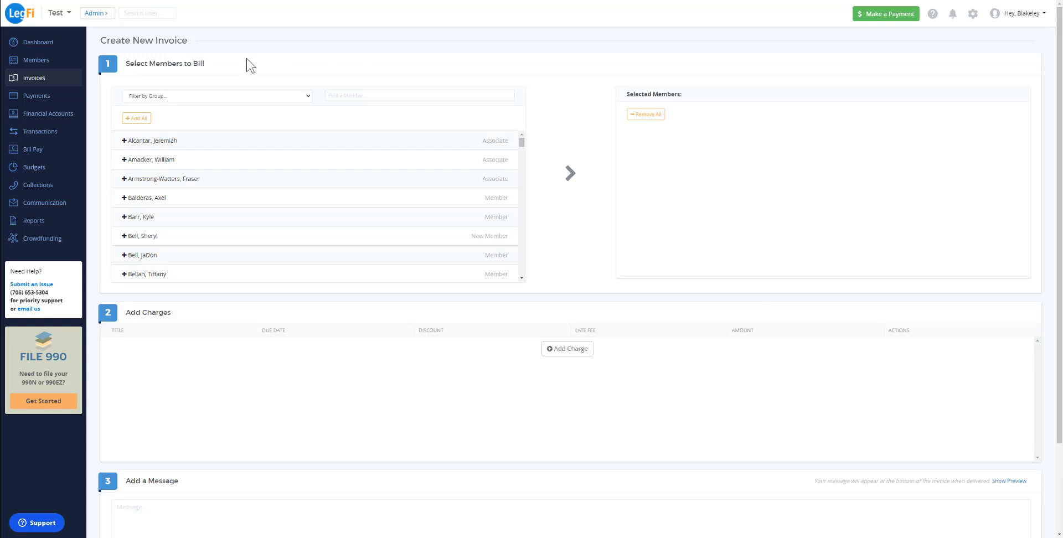
Add four individual members to the invoice and remove all of them from the selection again.
{"action": "left_click", "coordinate": [124, 145]}
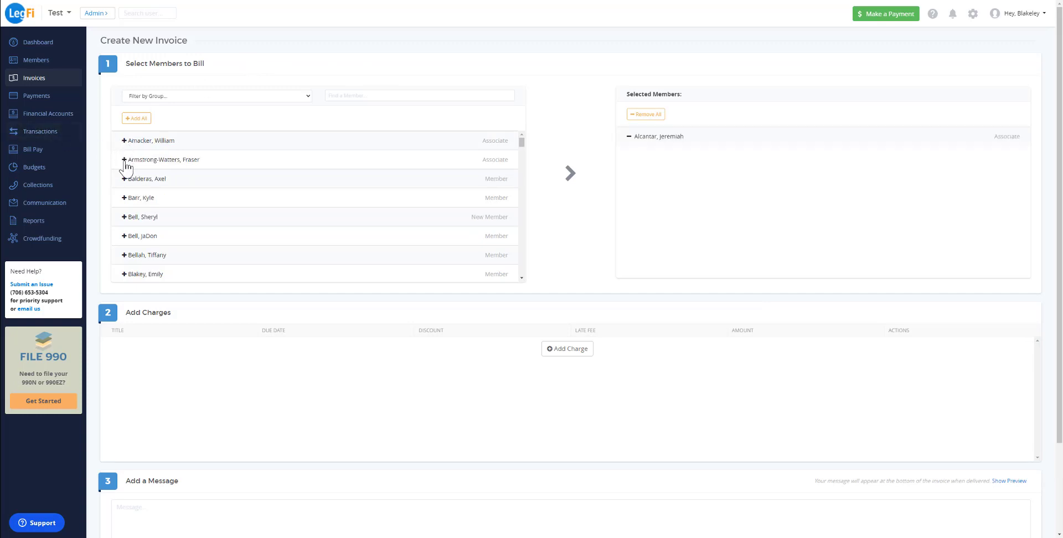
{"action": "left_click", "coordinate": [125, 161]}
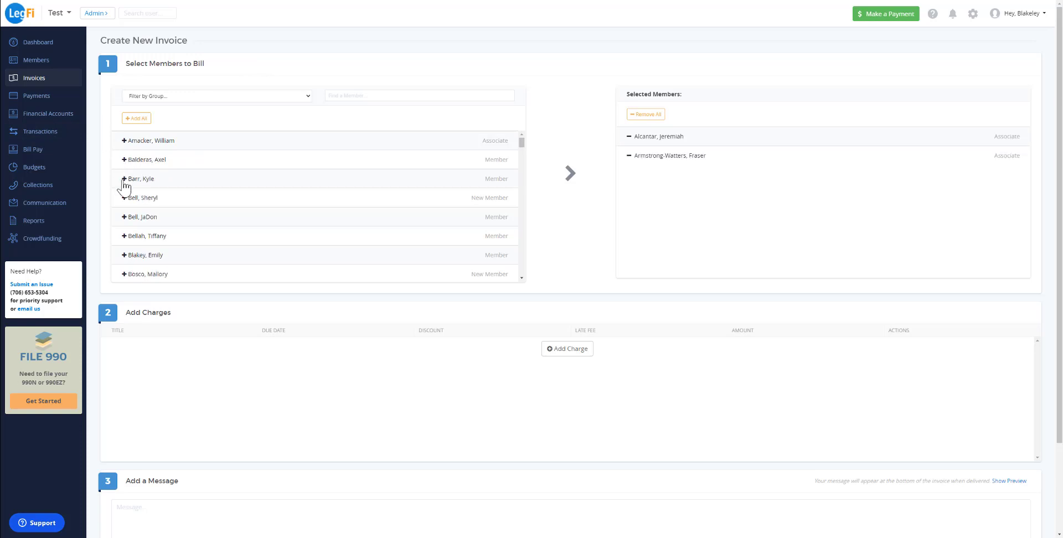
{"action": "left_click", "coordinate": [124, 179]}
{"action": "left_click", "coordinate": [124, 199]}
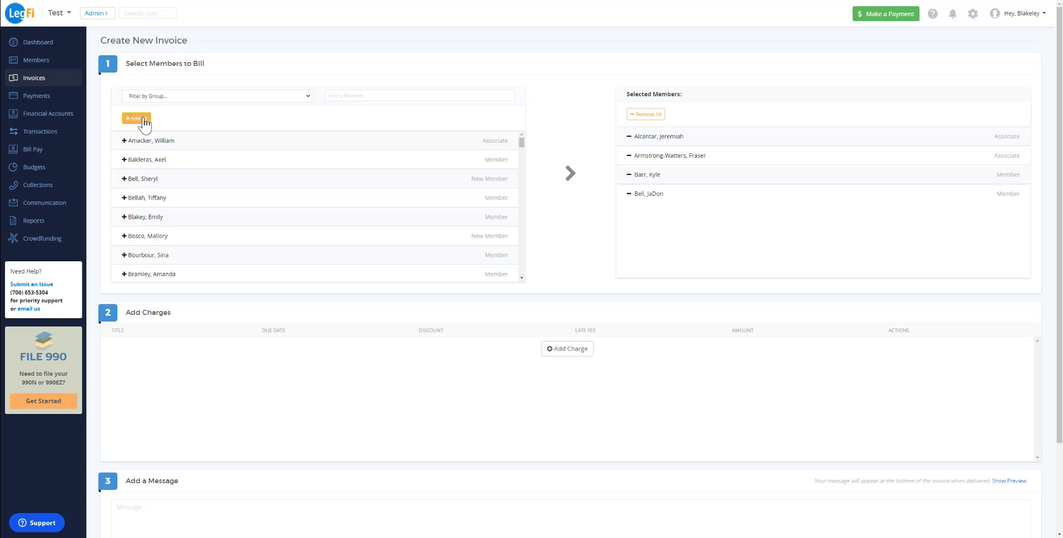
{"action": "left_click", "coordinate": [646, 114]}
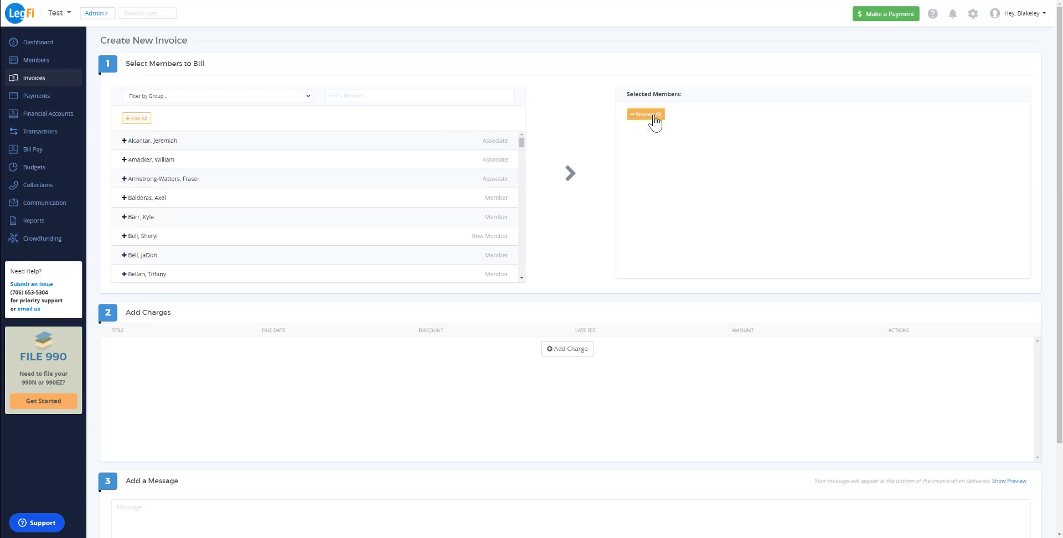
Filter the members to bill by the Active - Monthly Payments group and add all of them to the invoice.
{"action": "left_click", "coordinate": [206, 99]}
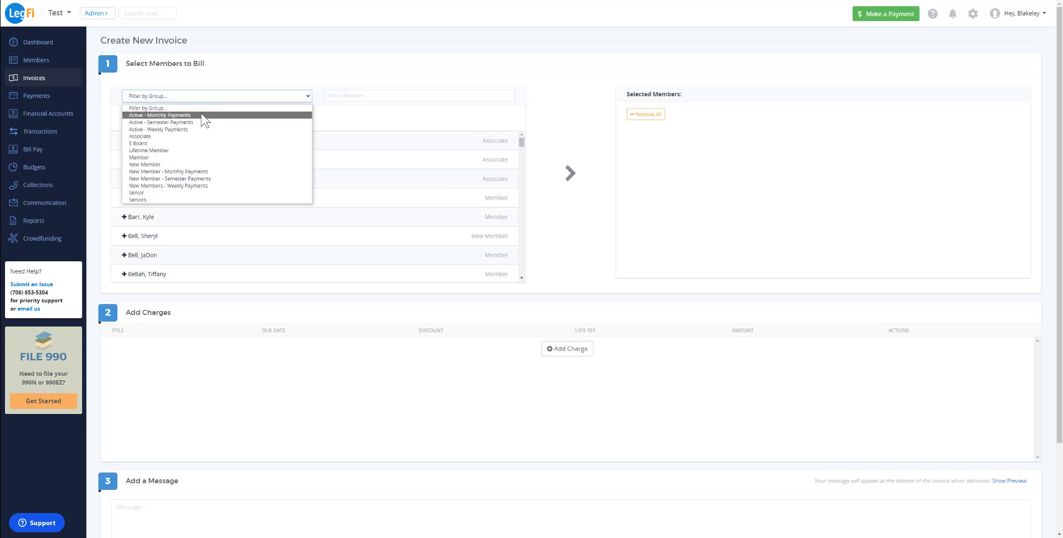
{"action": "left_click", "coordinate": [202, 114]}
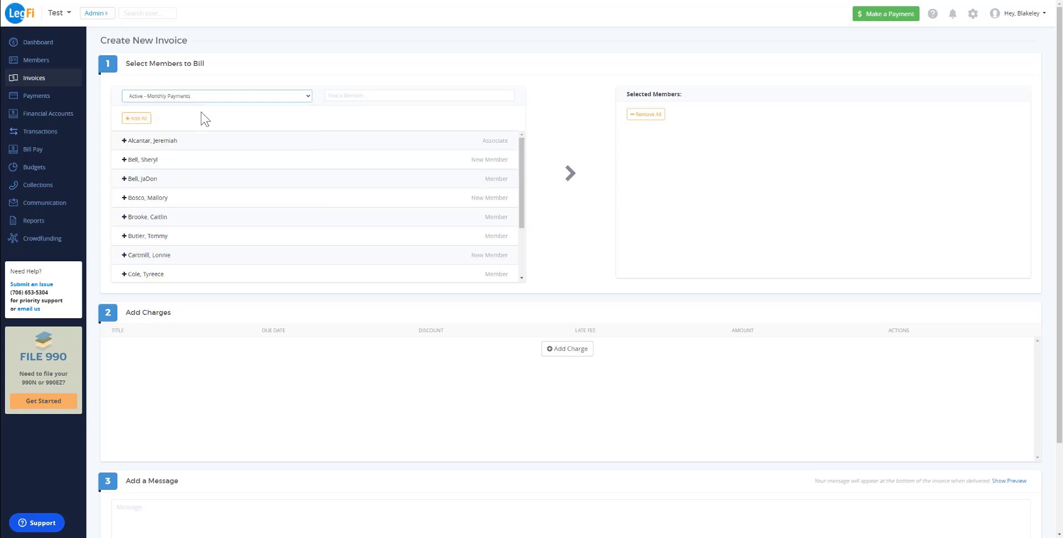
{"action": "left_click", "coordinate": [137, 118]}
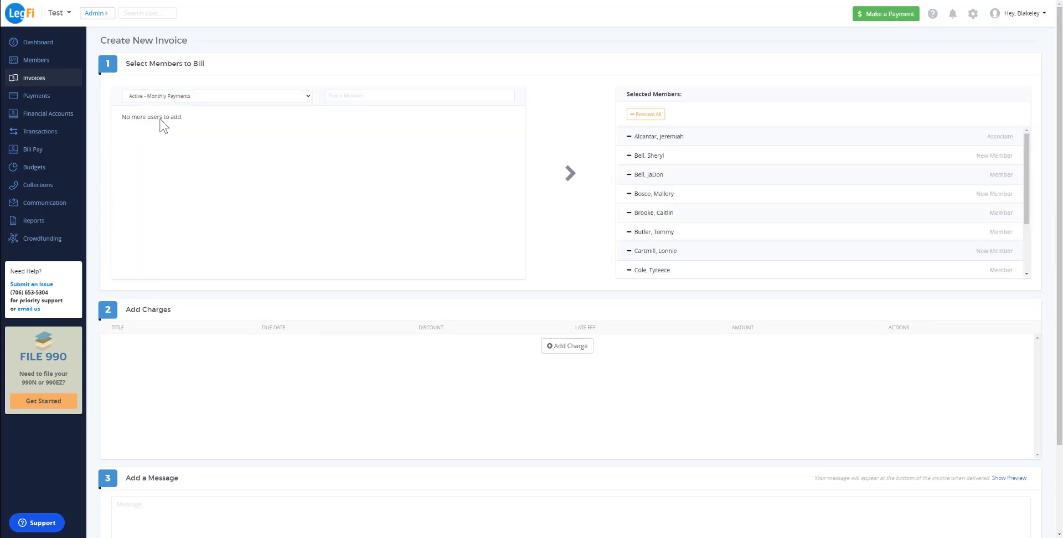
Add a new charge titled "Monthly Chapter Dues" to the invoice and make it a recurring charge.
{"action": "scroll", "coordinate": [268, 208], "scroll_direction": "down", "scroll_amount": 2}
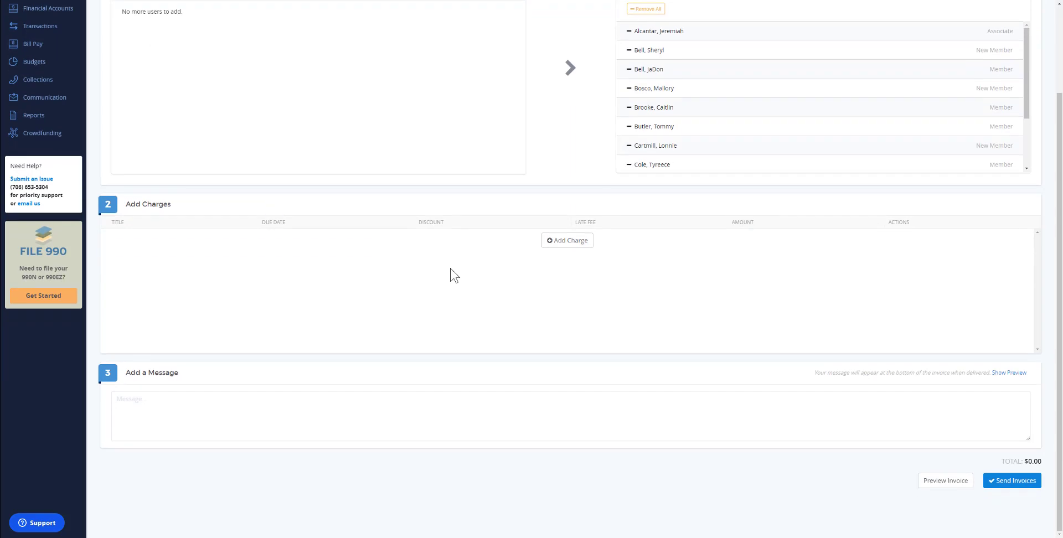
{"action": "left_click", "coordinate": [585, 252]}
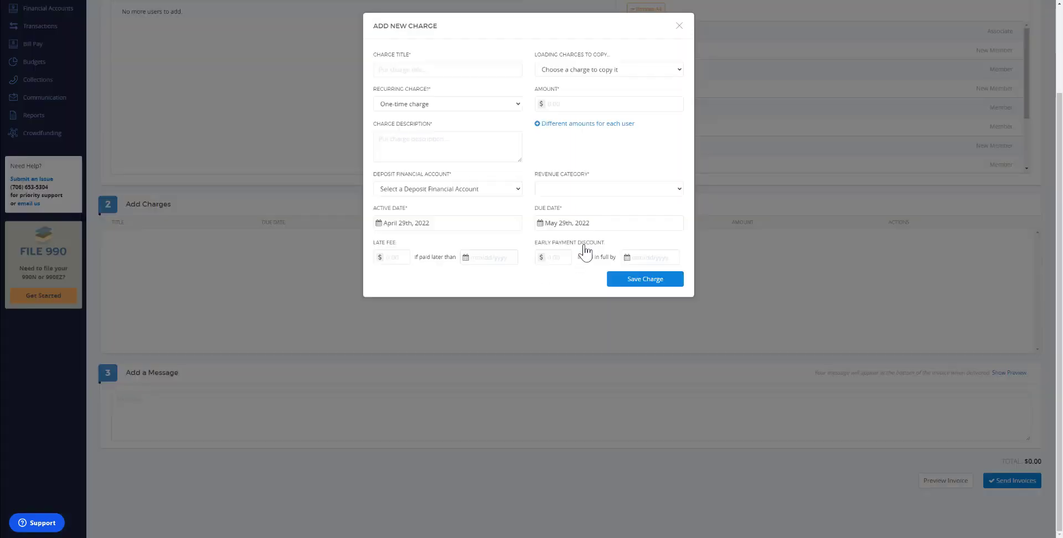
{"action": "left_click", "coordinate": [433, 69]}
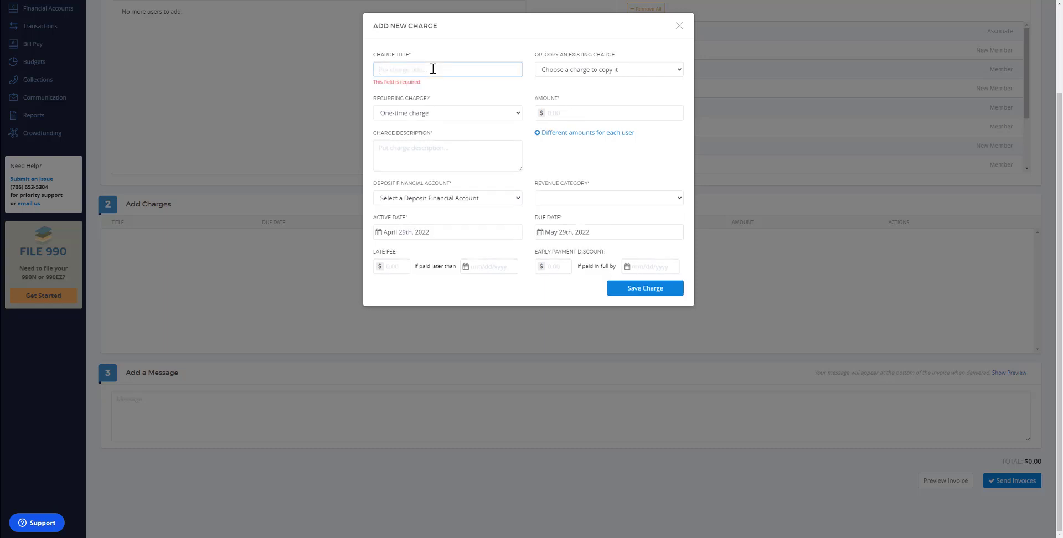
{"action": "type", "text": "Monthly Chap"}
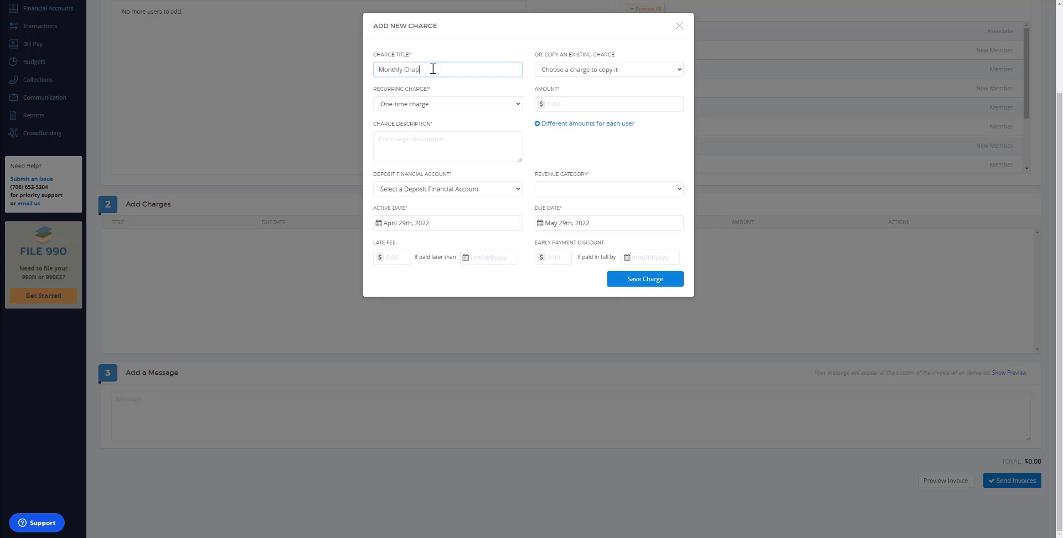
{"action": "type", "text": "ter Dues"}
{"action": "left_click", "coordinate": [390, 103]}
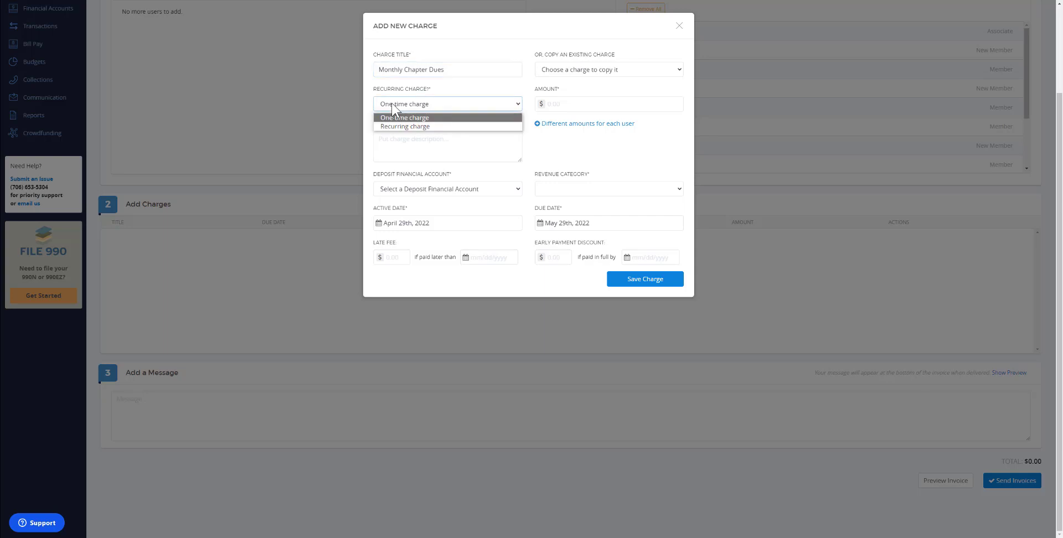
{"action": "left_click", "coordinate": [396, 127]}
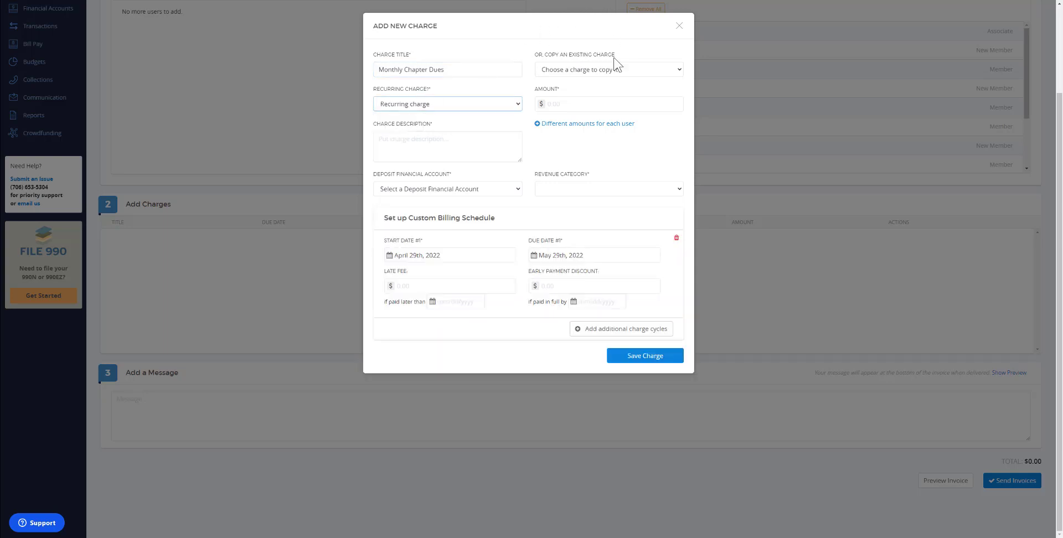
Set the charge amount to $50 and, using different amounts per user, set the fifth listed member's amount to $25.
{"action": "left_click", "coordinate": [612, 103]}
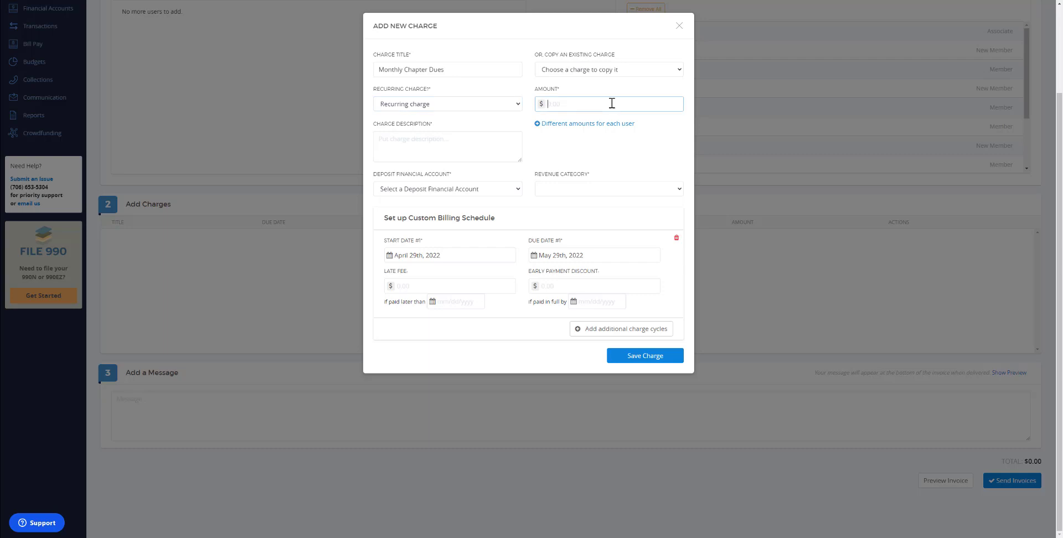
{"action": "type", "text": "50"}
{"action": "left_click", "coordinate": [610, 154]}
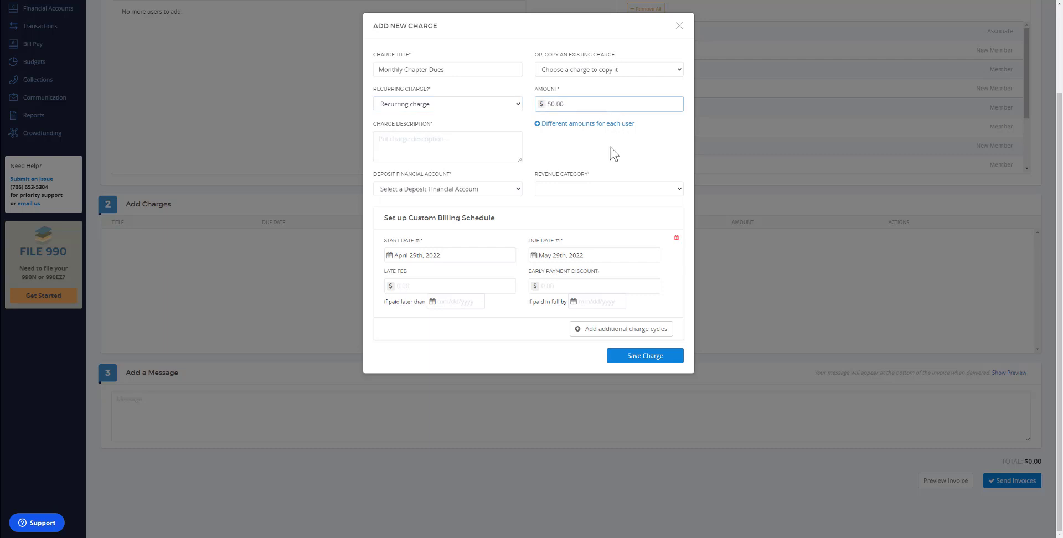
{"action": "left_click", "coordinate": [561, 127]}
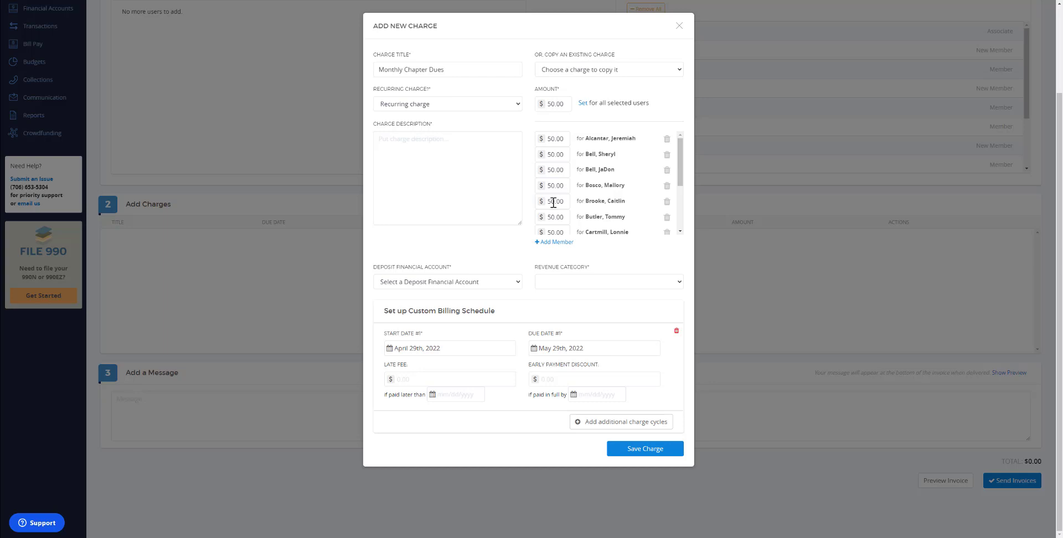
{"action": "left_click", "coordinate": [554, 203]}
{"action": "key", "text": "BackSpace"}
{"action": "key", "text": "BackSpace"}
{"action": "key", "text": "BackSpace"}
{"action": "type", "text": "25."}
Describe the charge as "Chapter dues for operating expenses" and choose the Businessselect Chkg account for deposits.
{"action": "left_click", "coordinate": [423, 159]}
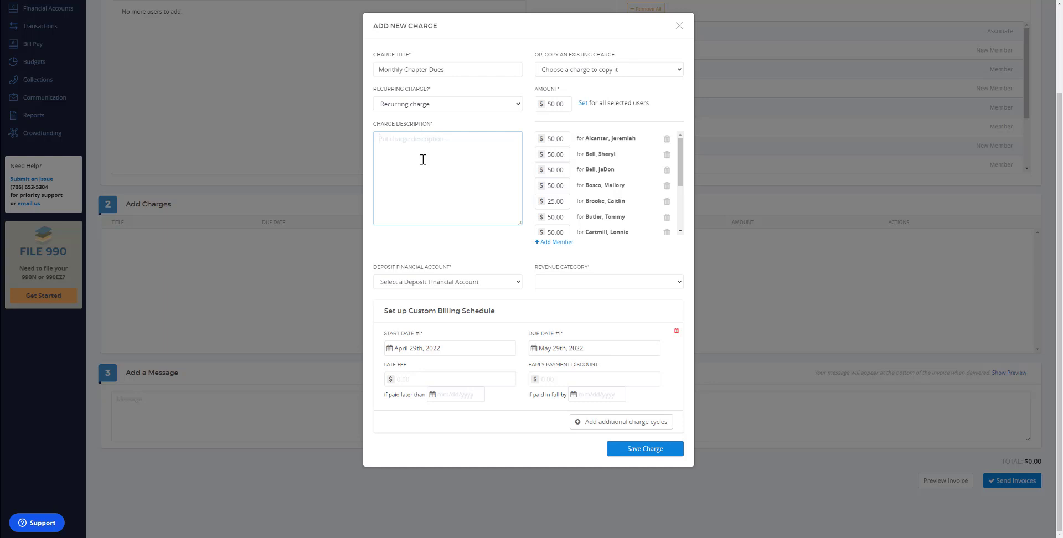
{"action": "type", "text": "Chapter dues for operating expenses"}
{"action": "left_click", "coordinate": [435, 283]}
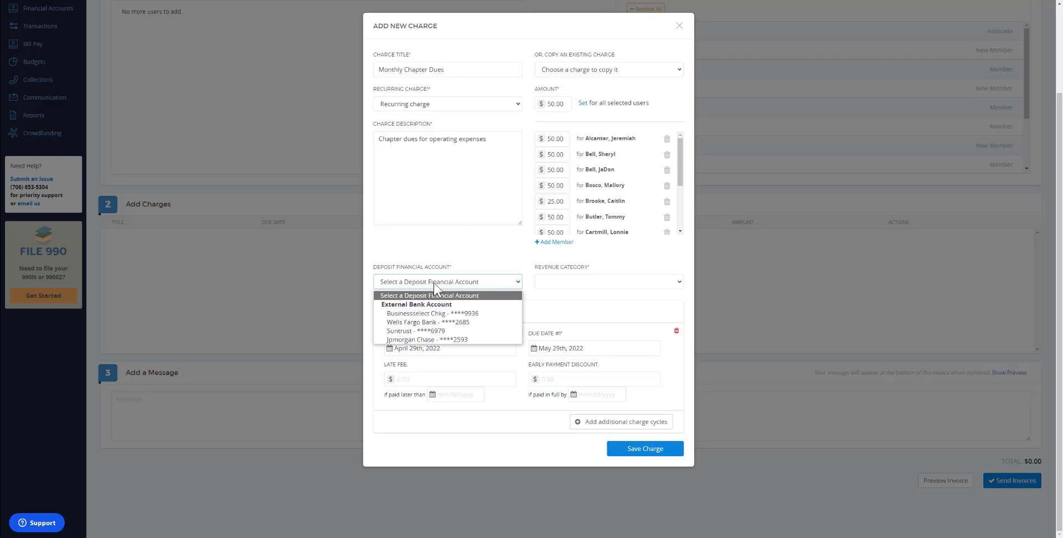
{"action": "left_click", "coordinate": [437, 313]}
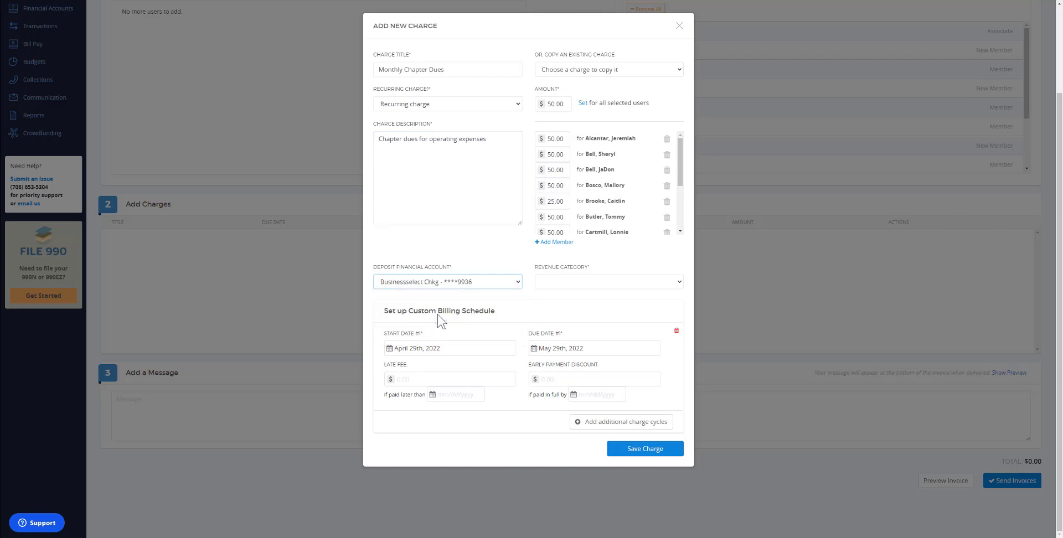
Set the charge's revenue category to Dues and add a $5.00 late fee to the first cycle if paid later than 05/29/2022.
{"action": "left_click", "coordinate": [565, 283]}
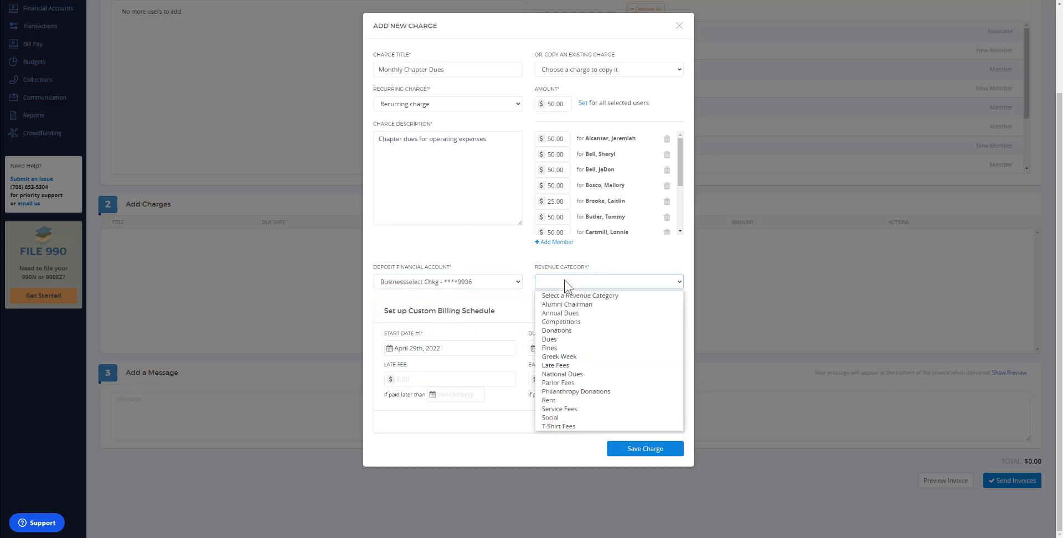
{"action": "left_click", "coordinate": [550, 339]}
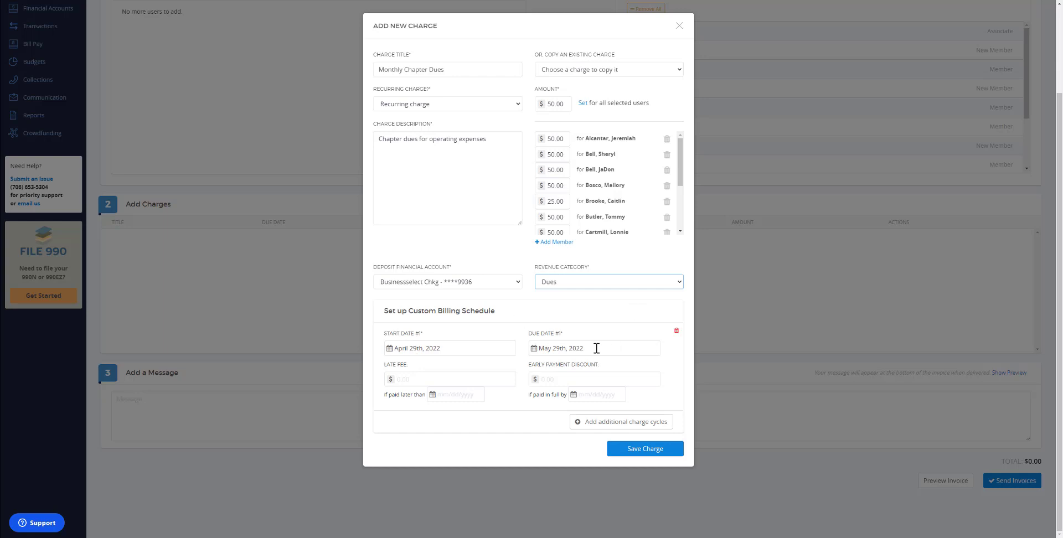
{"action": "left_click", "coordinate": [402, 383]}
{"action": "left_click", "coordinate": [403, 383]}
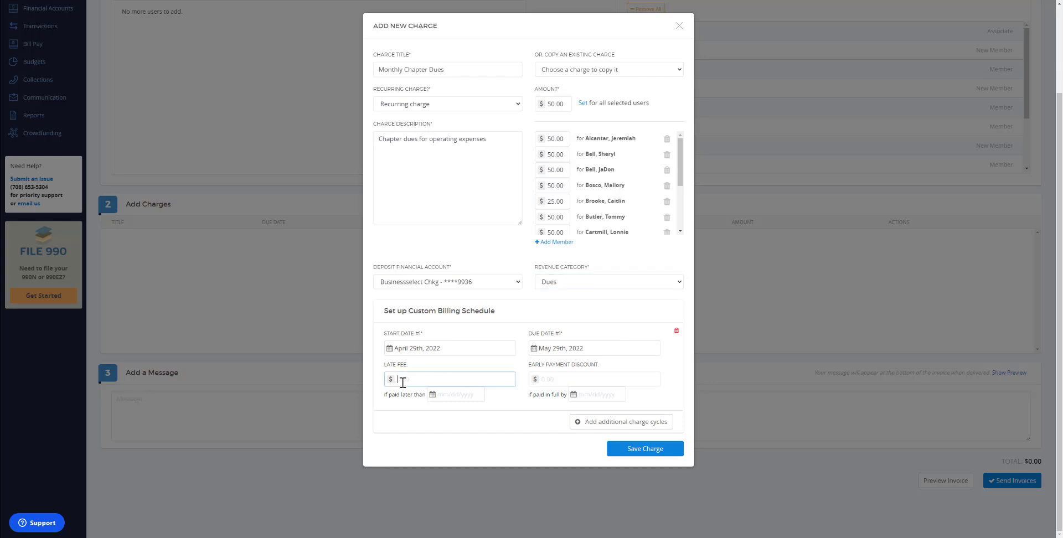
{"action": "type", "text": "5.00"}
{"action": "left_click", "coordinate": [450, 394]}
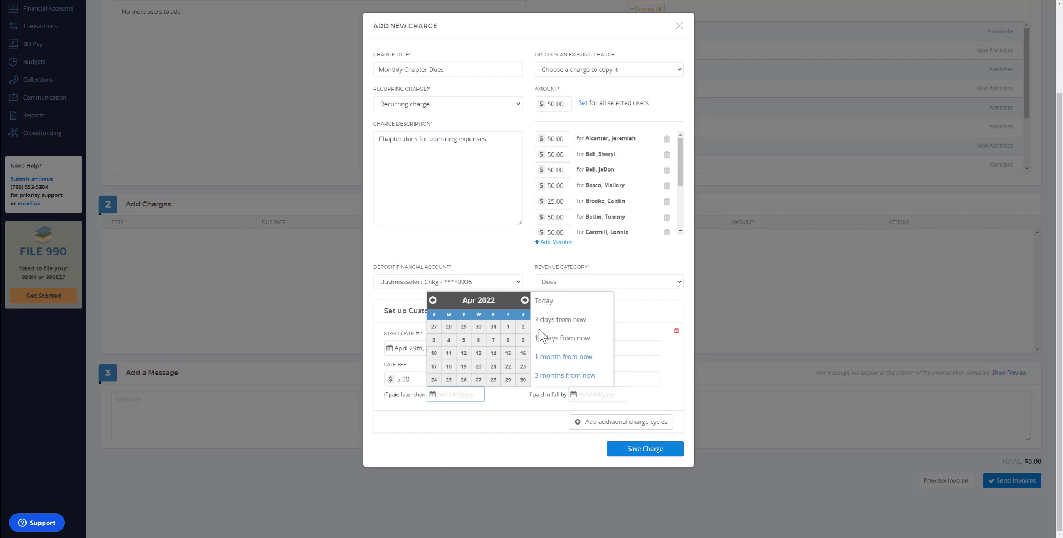
{"action": "left_click", "coordinate": [550, 357]}
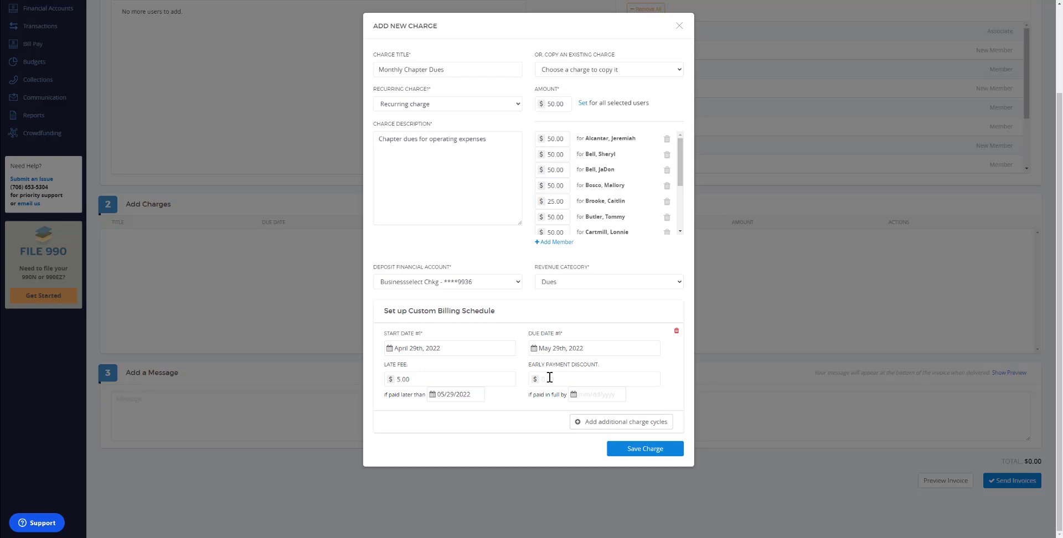
Give the first billing cycle a $5.00 early payment discount if paid in full by 05/13/2022.
{"action": "left_click", "coordinate": [550, 377]}
{"action": "type", "text": "1.00"}
{"action": "left_click", "coordinate": [582, 395]}
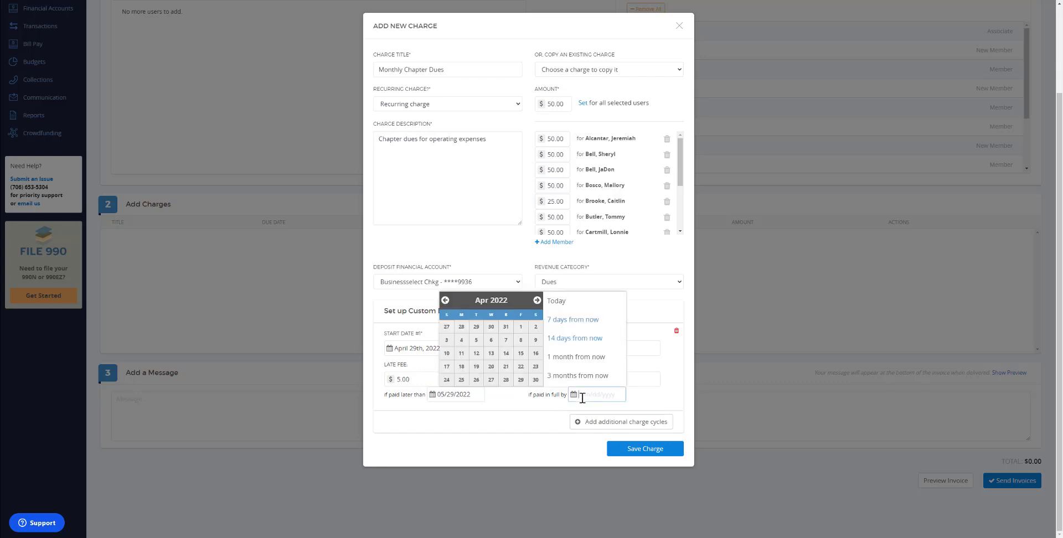
{"action": "left_click", "coordinate": [564, 339]}
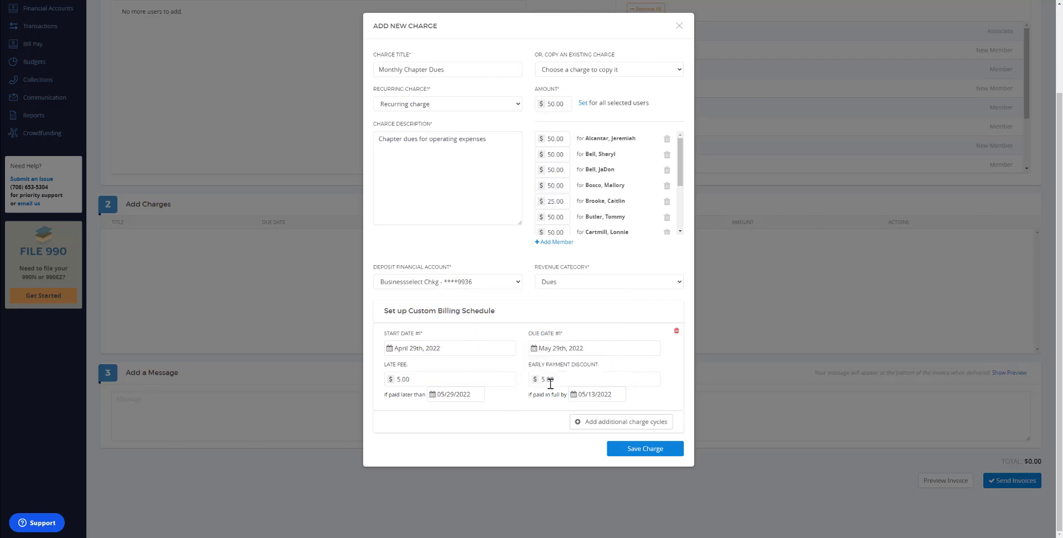
Add a second charge cycle to the billing schedule with a start date of May 30th, 2022.
{"action": "left_click", "coordinate": [597, 424]}
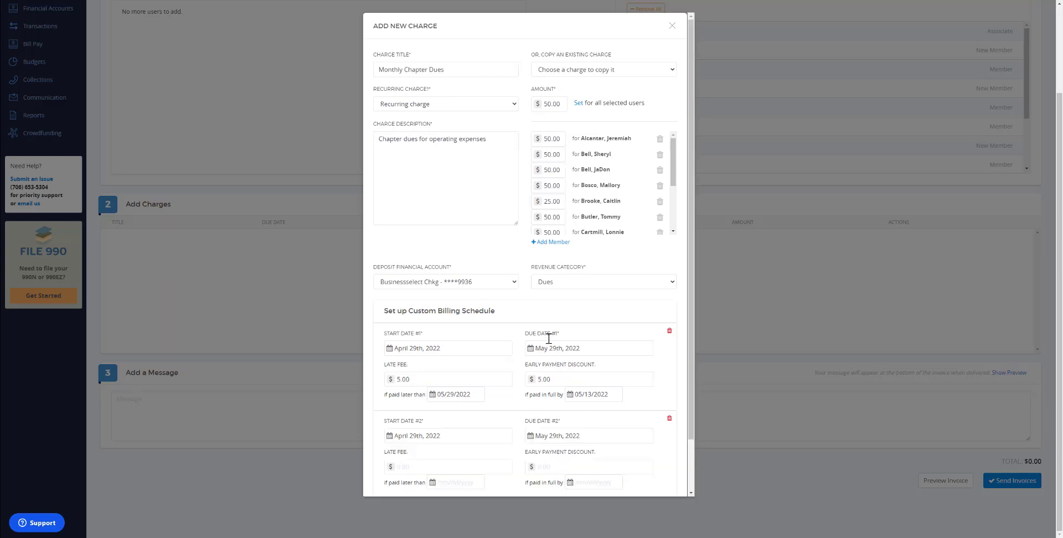
{"action": "scroll", "coordinate": [548, 337], "scroll_direction": "down", "scroll_amount": 1}
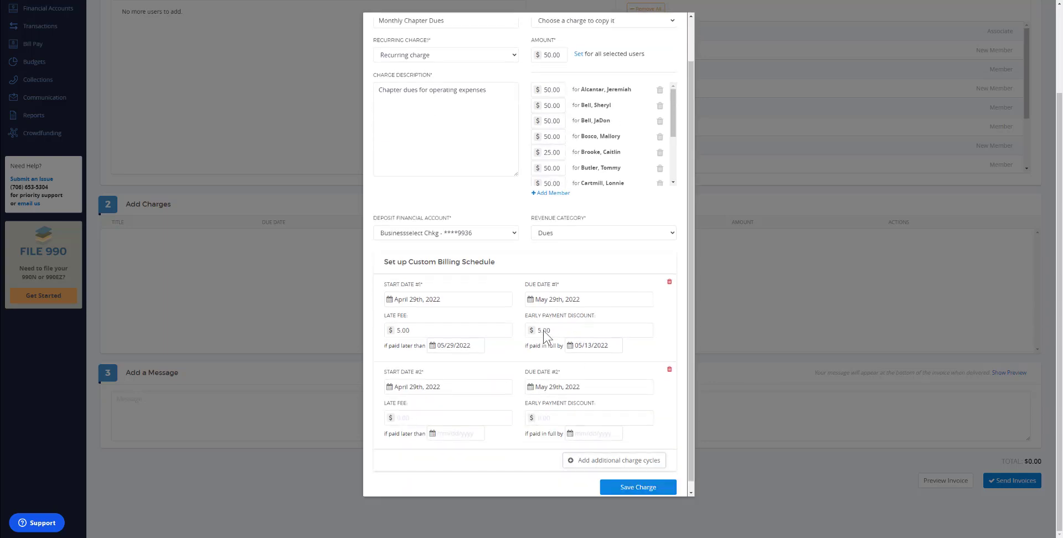
{"action": "left_click", "coordinate": [446, 375]}
{"action": "left_click", "coordinate": [482, 284]}
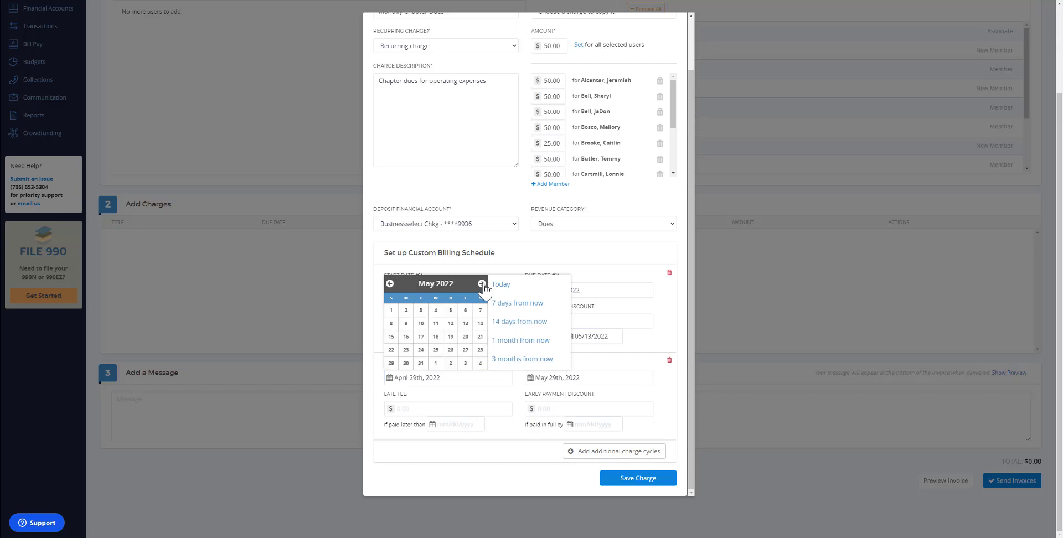
{"action": "left_click", "coordinate": [406, 363]}
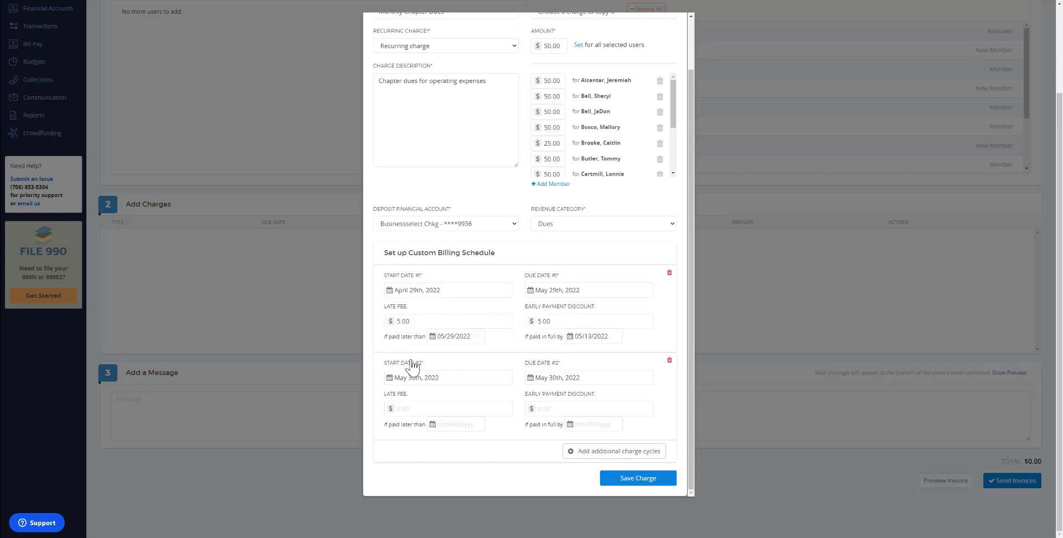
{"action": "left_click", "coordinate": [575, 379]}
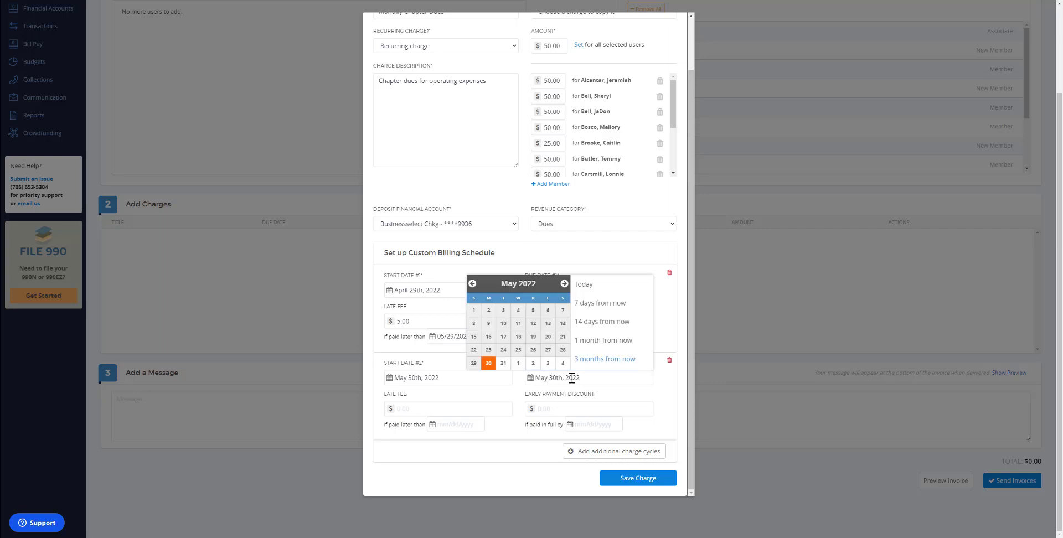
{"action": "left_click", "coordinate": [564, 284]}
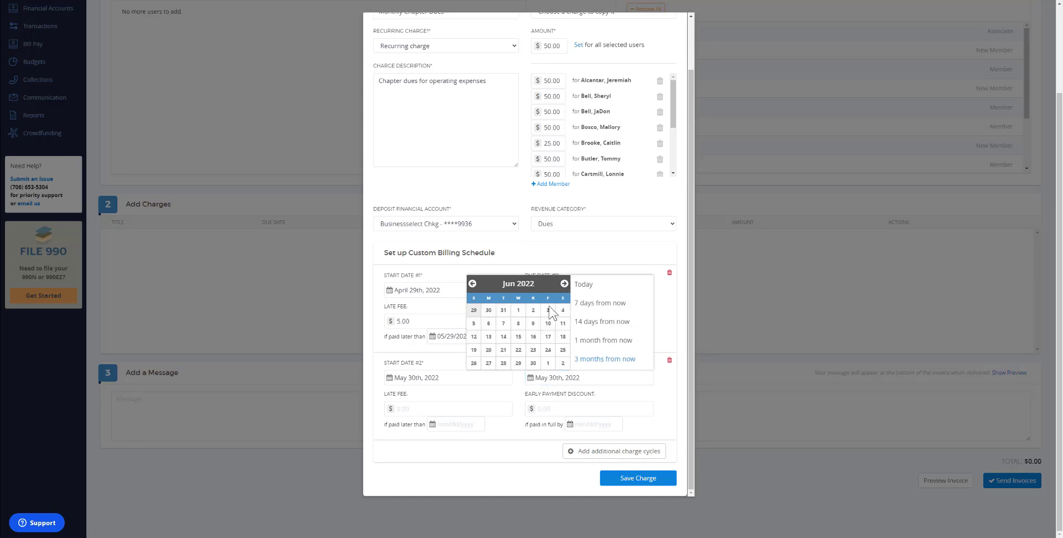
{"action": "left_click", "coordinate": [502, 312]}
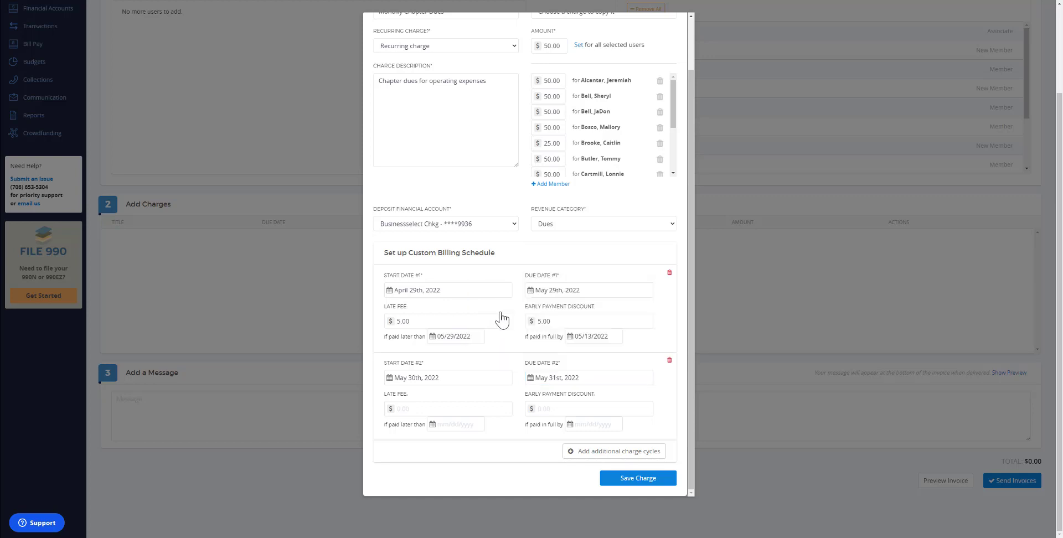
Set the second charge cycle's due date to June 30th, 2022.
{"action": "left_click", "coordinate": [547, 375]}
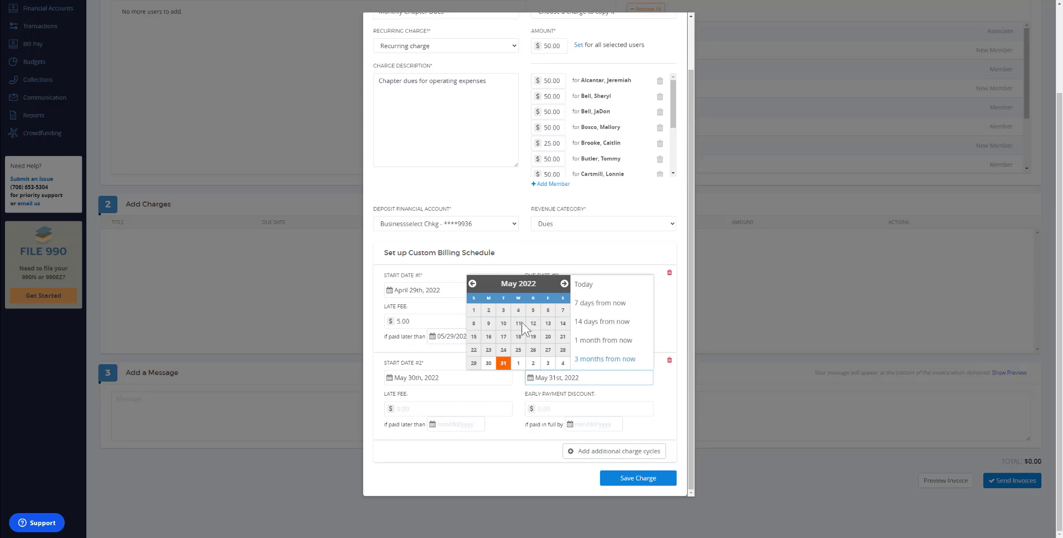
{"action": "left_click", "coordinate": [564, 284]}
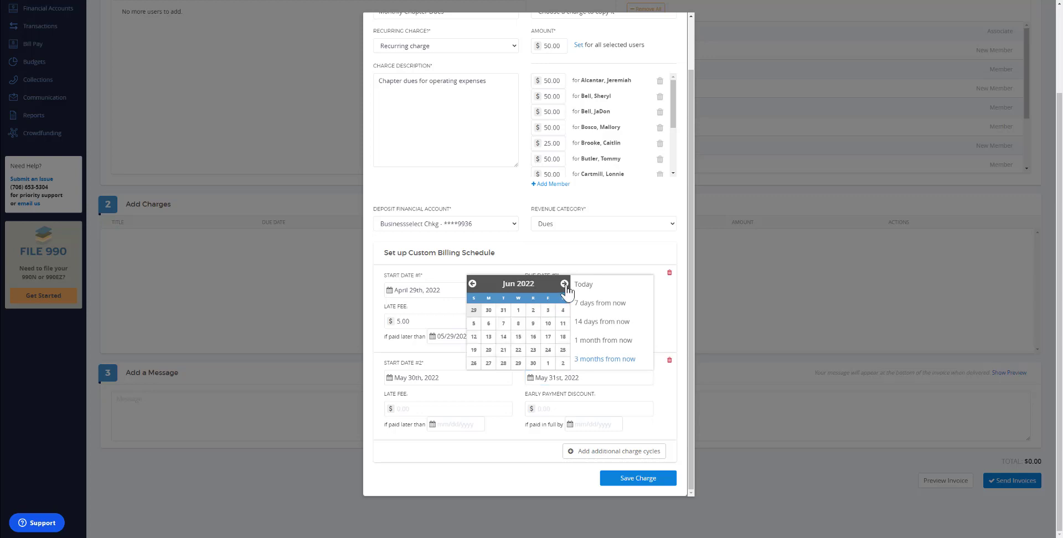
{"action": "left_click", "coordinate": [533, 364]}
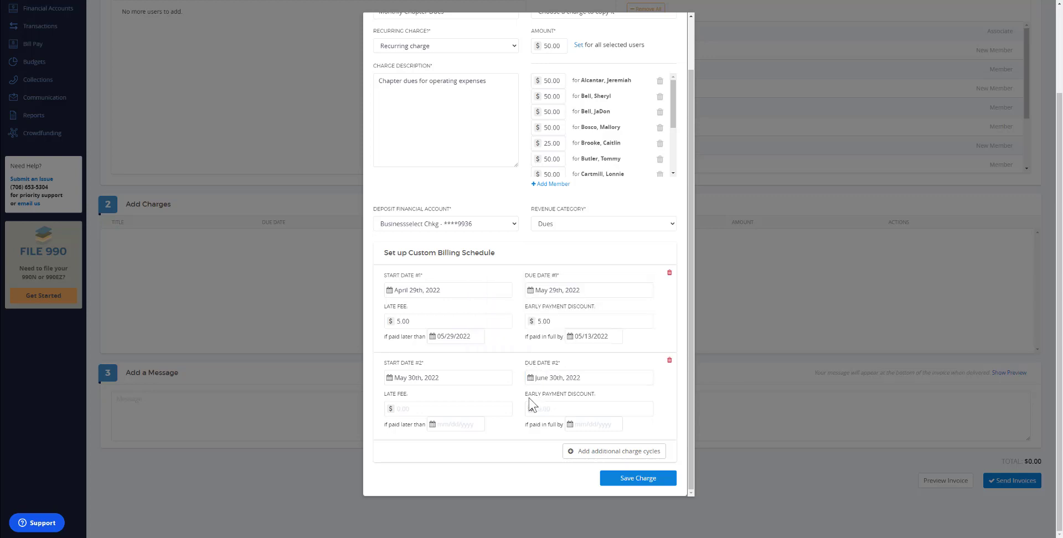
Add a $10.00 late fee to the second cycle if paid later than 07/29/2022 and save the charge.
{"action": "left_click", "coordinate": [468, 403]}
{"action": "type", "text": "10"}
{"action": "left_click", "coordinate": [455, 425]}
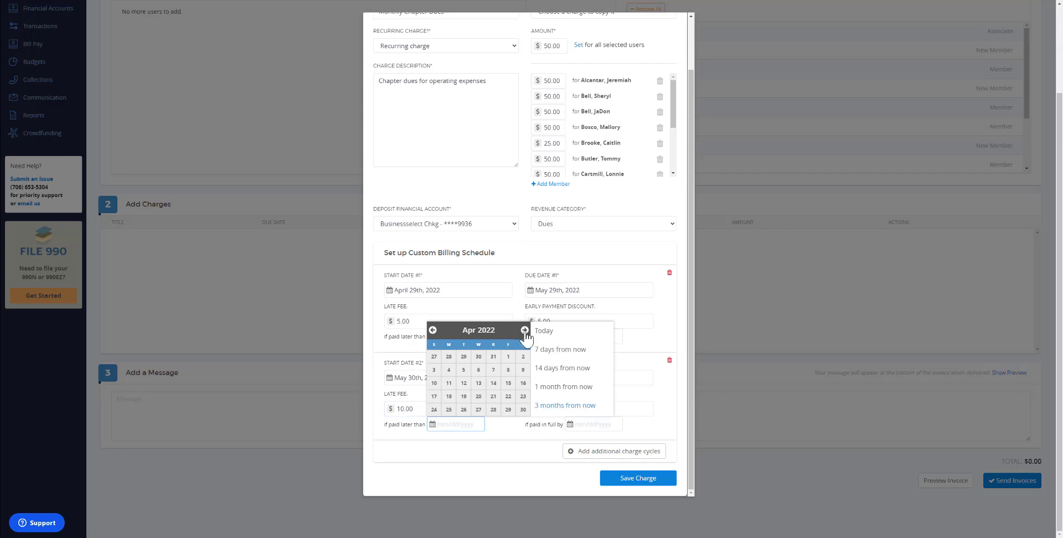
{"action": "left_click", "coordinate": [549, 407]}
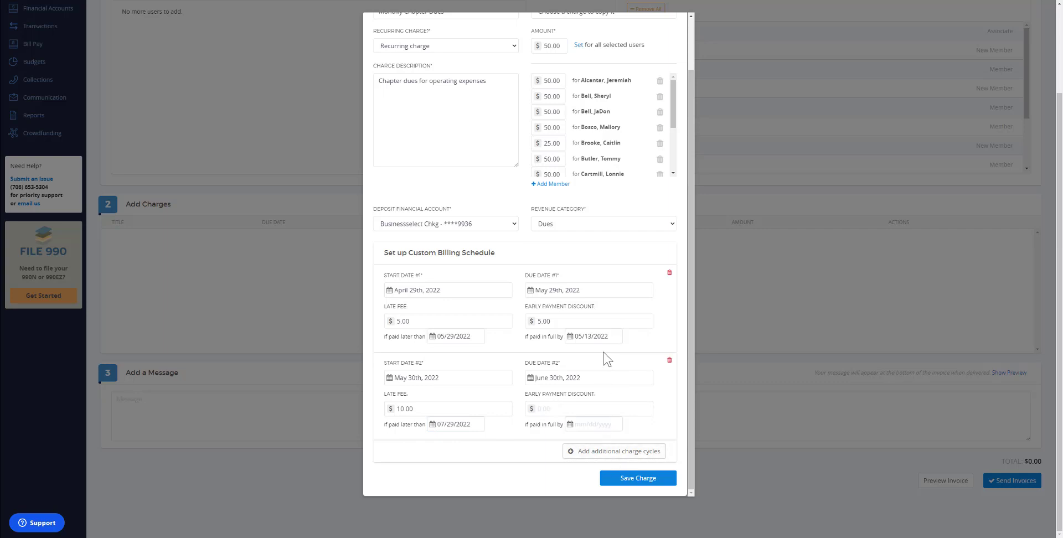
{"action": "left_click", "coordinate": [627, 478]}
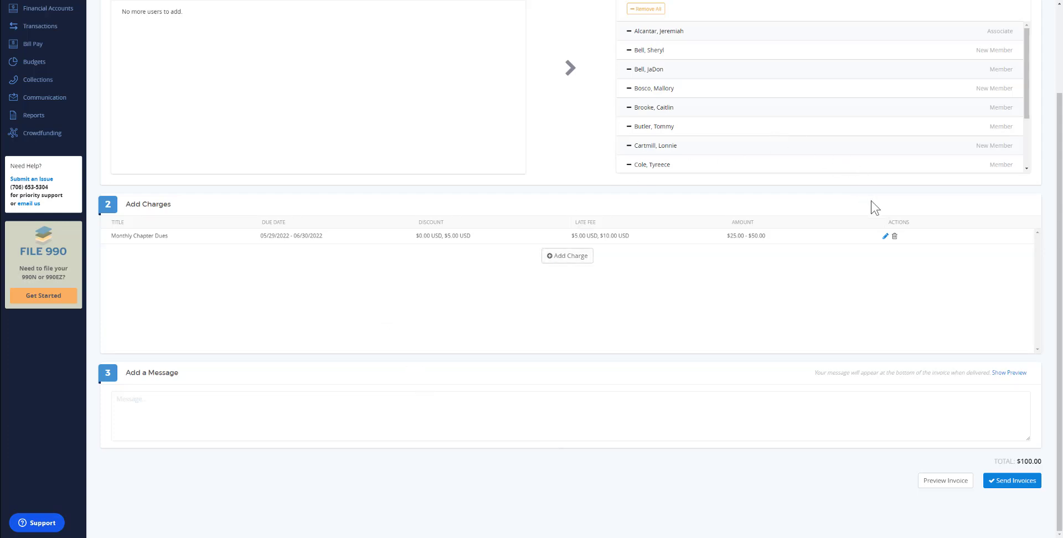
Reopen the Monthly Chapter Dues charge for editing, review its details and billing schedule, and save it without changes.
{"action": "left_click", "coordinate": [885, 237]}
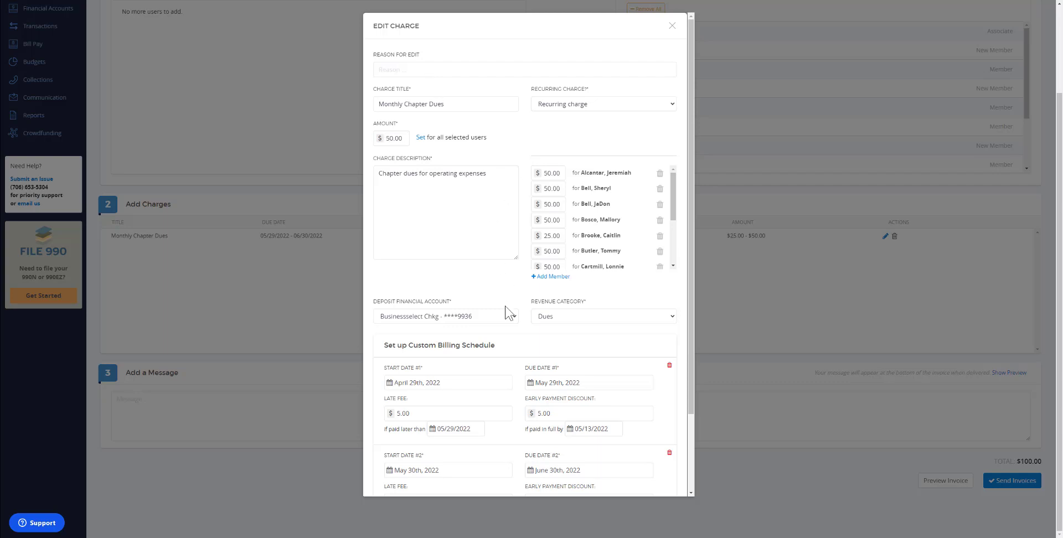
{"action": "scroll", "coordinate": [506, 309], "scroll_direction": "down", "scroll_amount": 2}
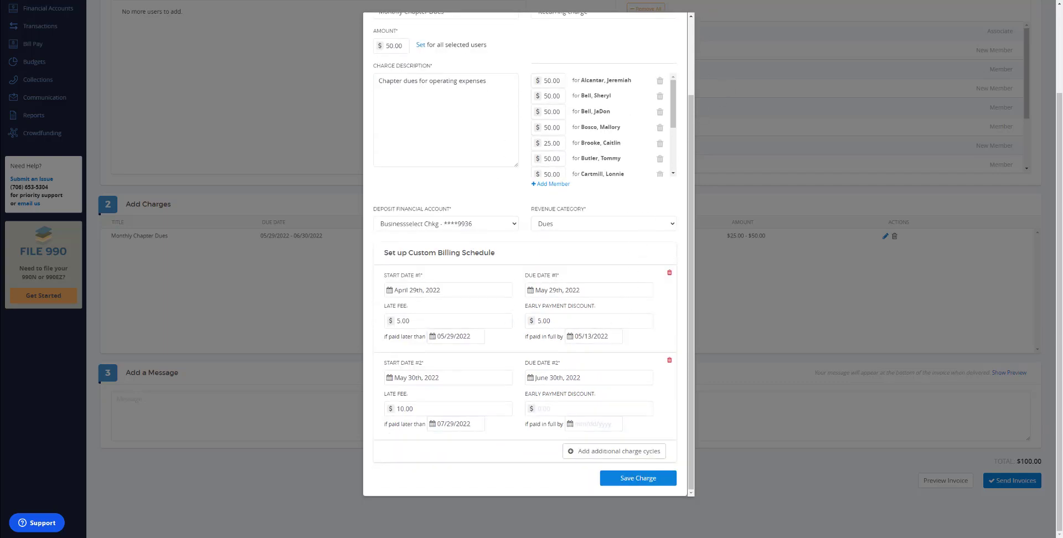
{"action": "left_click", "coordinate": [632, 477]}
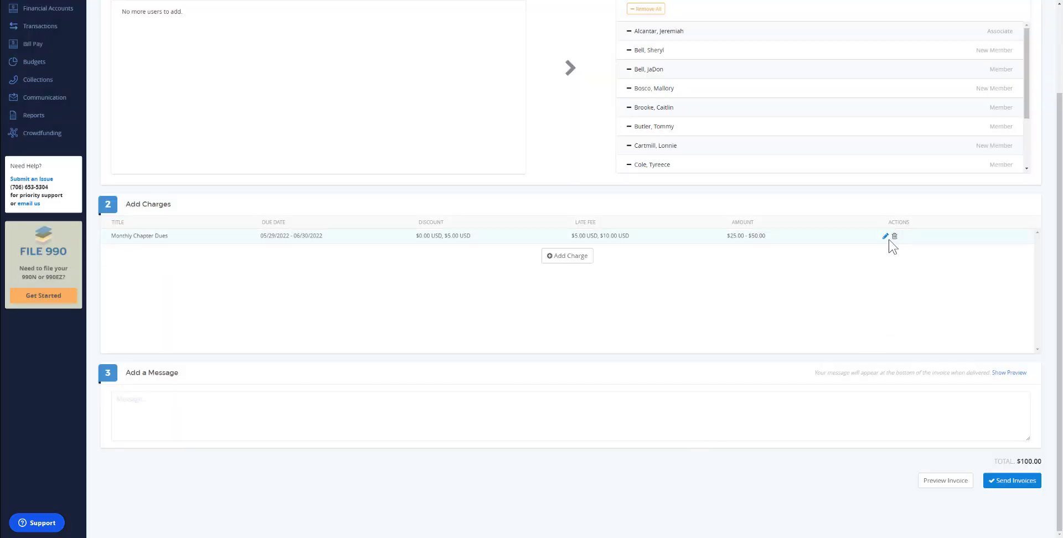
Start another one-time charge on the invoice titled "Social Fee" with an amount of $25.
{"action": "left_click", "coordinate": [570, 256]}
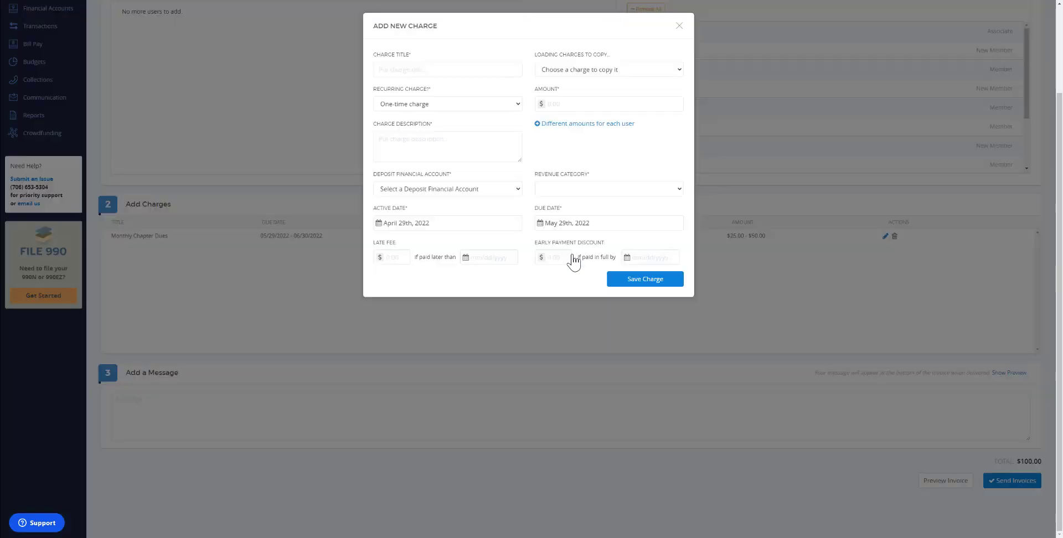
{"action": "left_click", "coordinate": [413, 69]}
{"action": "type", "text": "Social Fee"}
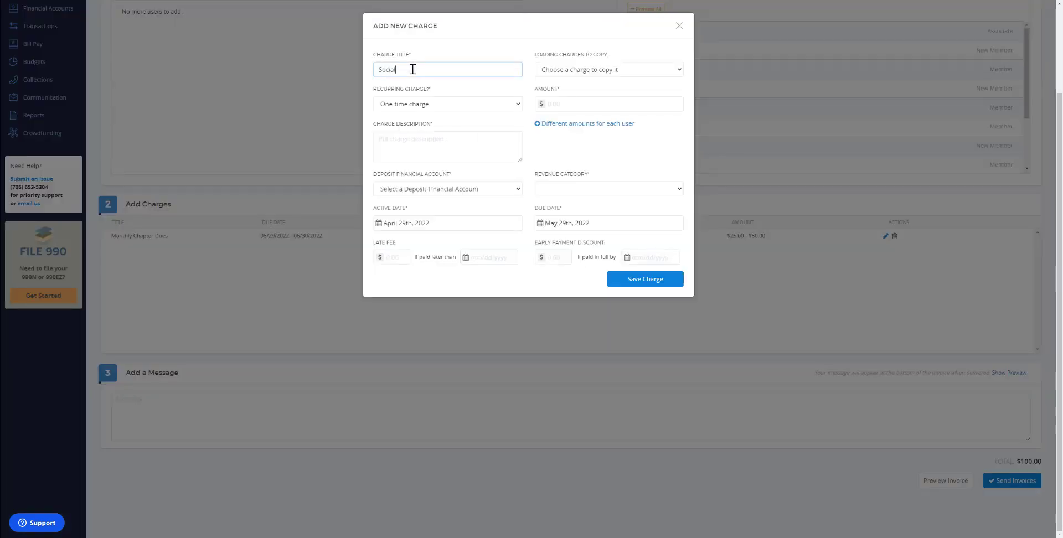
{"action": "left_click", "coordinate": [567, 104]}
{"action": "type", "text": "25"}
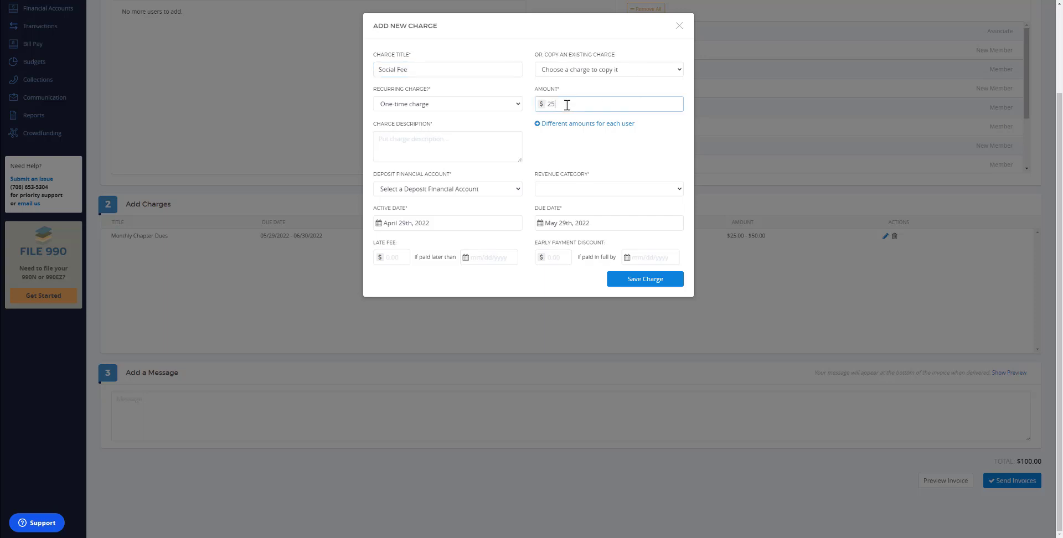
Describe the Social Fee charge as "member events" and choose the Wells Fargo Bank account for deposits.
{"action": "left_click", "coordinate": [463, 142]}
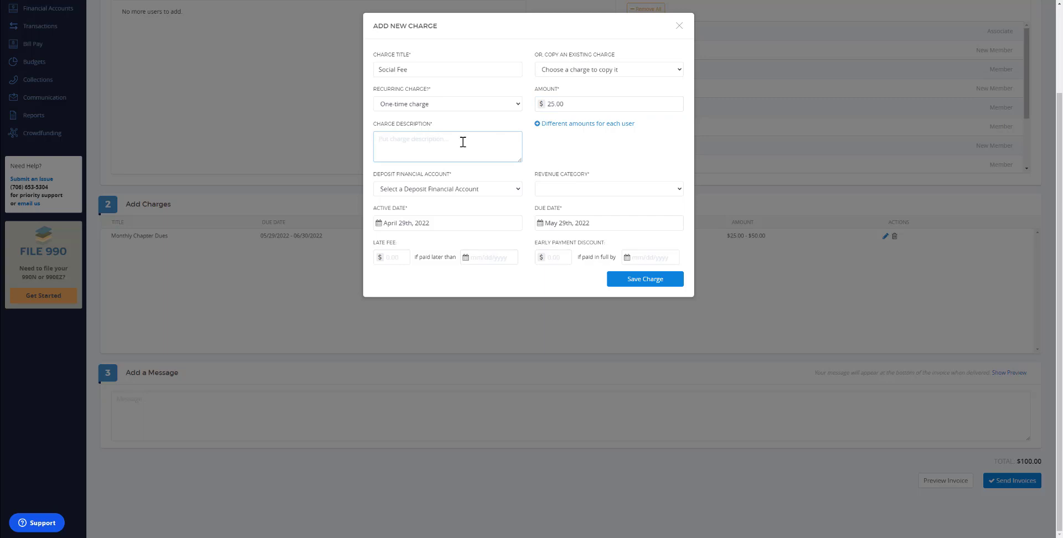
{"action": "type", "text": "member even"}
{"action": "type", "text": "tds"}
{"action": "key", "text": "BackSpace"}
{"action": "key", "text": "BackSpace"}
{"action": "left_click", "coordinate": [449, 190]}
{"action": "left_click", "coordinate": [438, 228]}
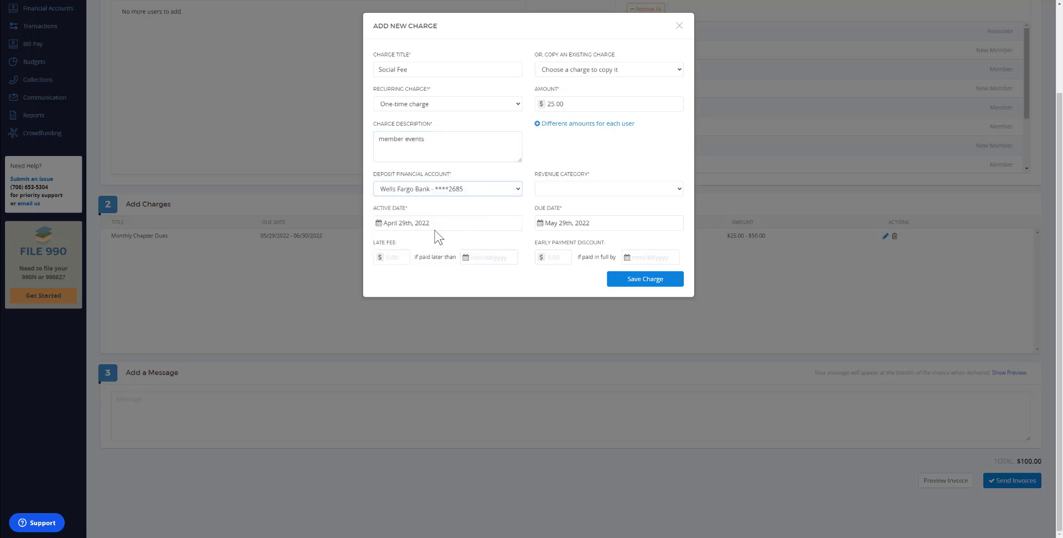
Set the Social Fee's revenue category to Dues and its due date to May 18th, 2022, and save the charge.
{"action": "left_click", "coordinate": [573, 189]}
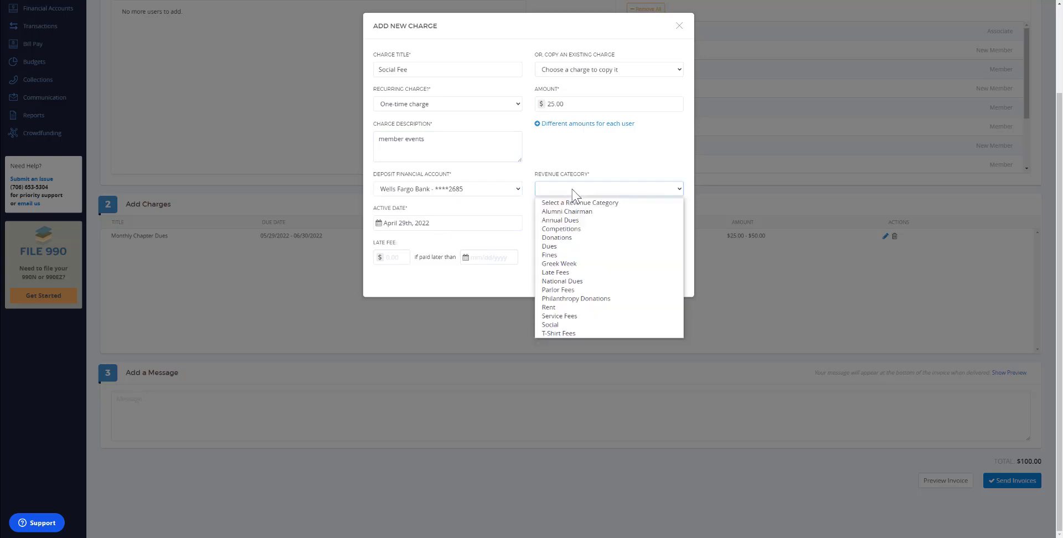
{"action": "left_click", "coordinate": [575, 250]}
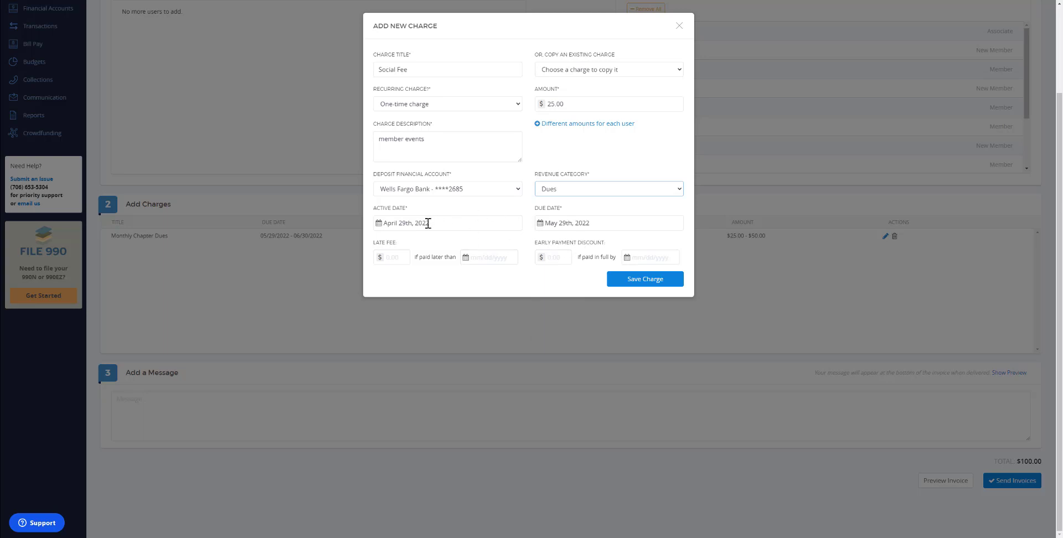
{"action": "left_click", "coordinate": [574, 222]}
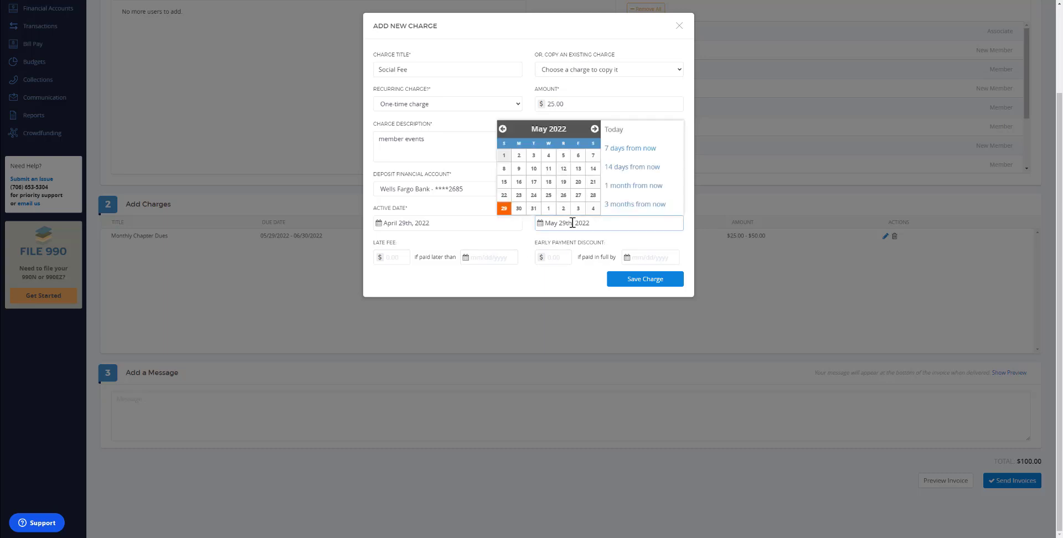
{"action": "left_click", "coordinate": [548, 181]}
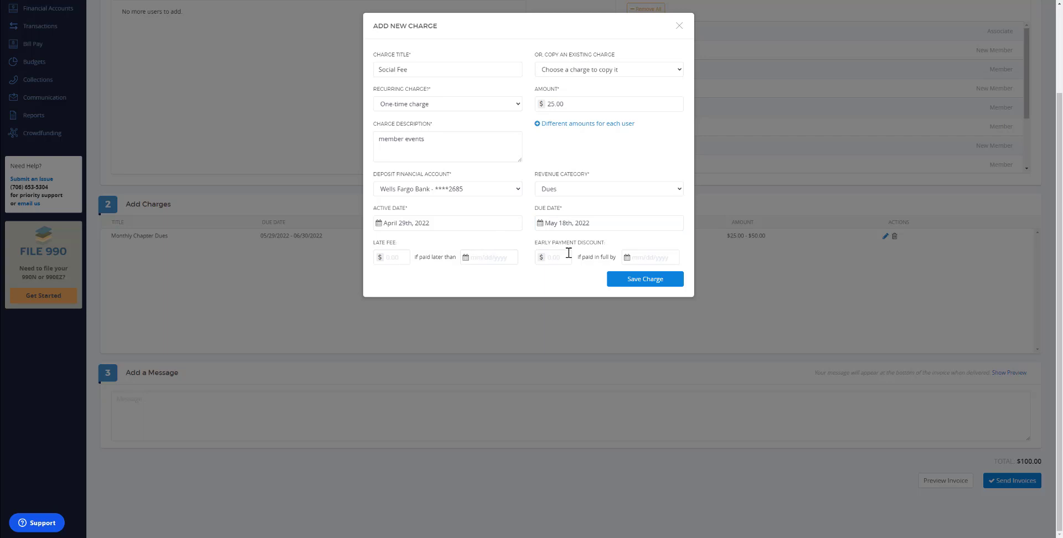
{"action": "left_click", "coordinate": [659, 284]}
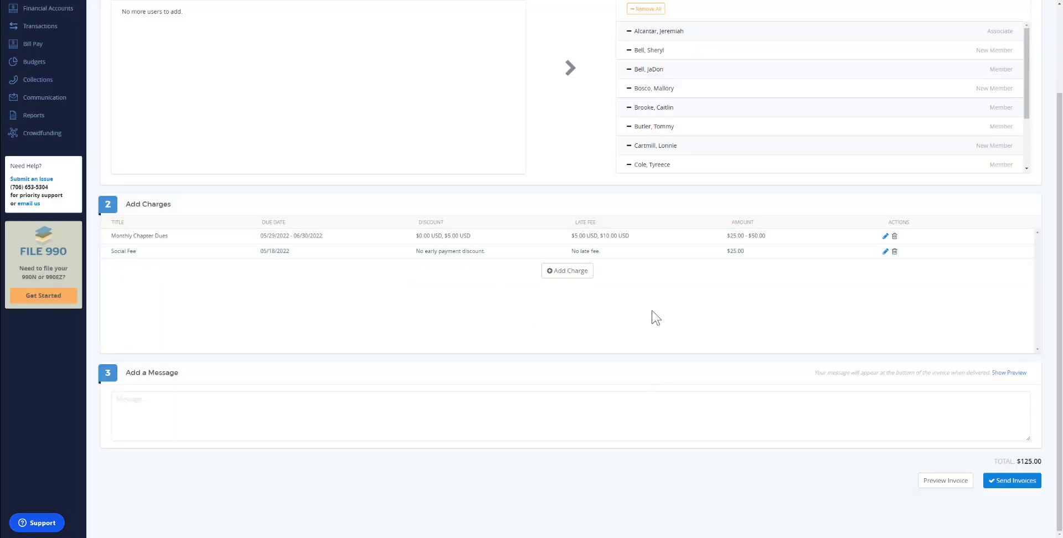
Add the message "Test" to the invoice and show a preview of the charges notice.
{"action": "left_click", "coordinate": [143, 399]}
{"action": "type", "text": "Test"}
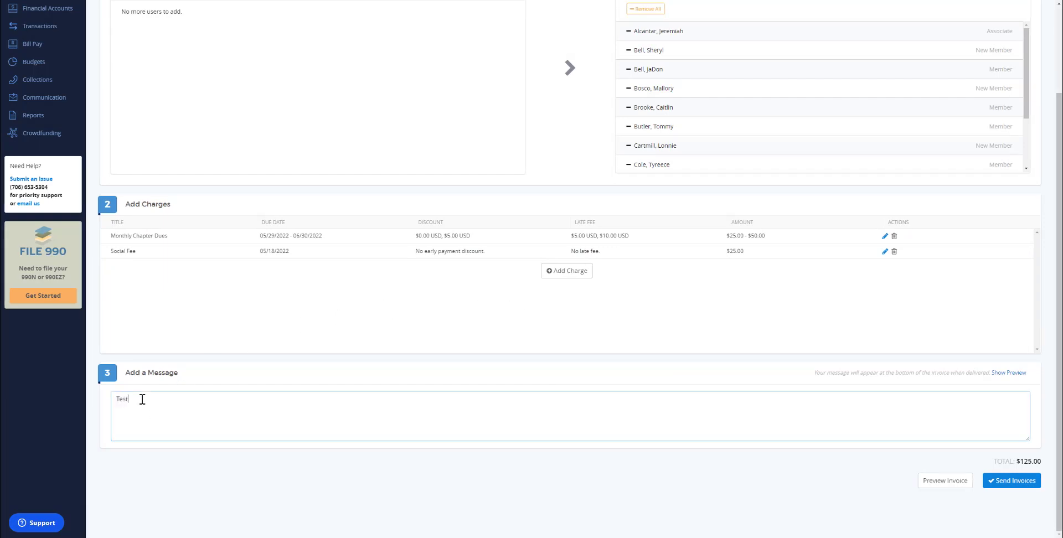
{"action": "left_click", "coordinate": [1008, 375]}
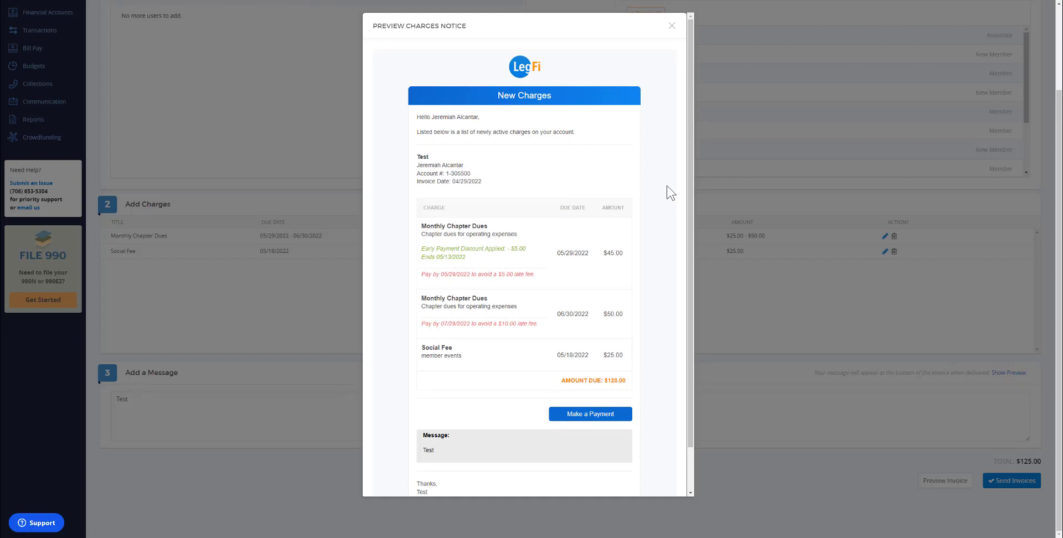
Review the charges notice preview through to its message and sign-off, and close it.
{"action": "scroll", "coordinate": [629, 361], "scroll_direction": "down", "scroll_amount": 1}
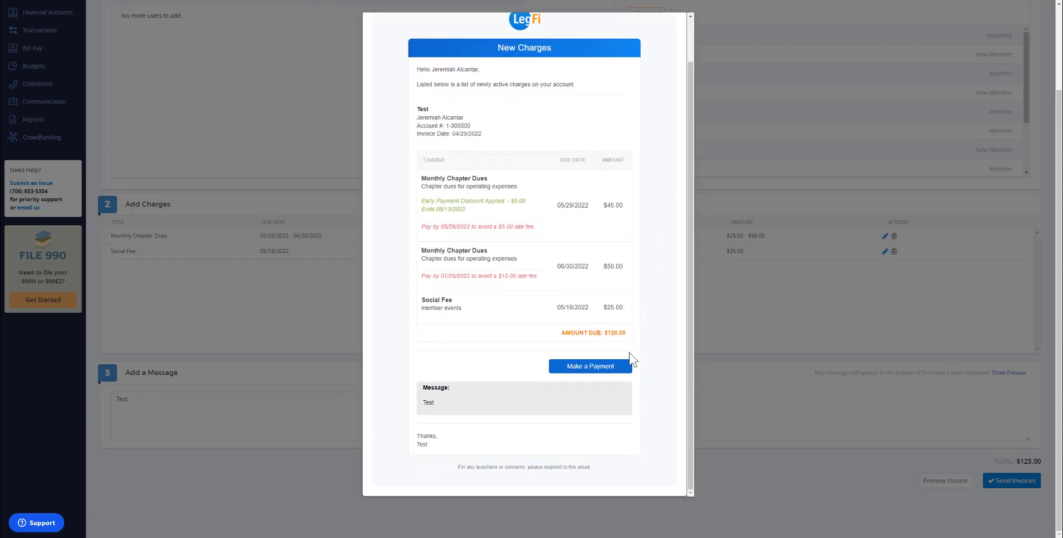
{"action": "scroll", "coordinate": [631, 337], "scroll_direction": "up", "scroll_amount": 1}
{"action": "left_click", "coordinate": [670, 27]}
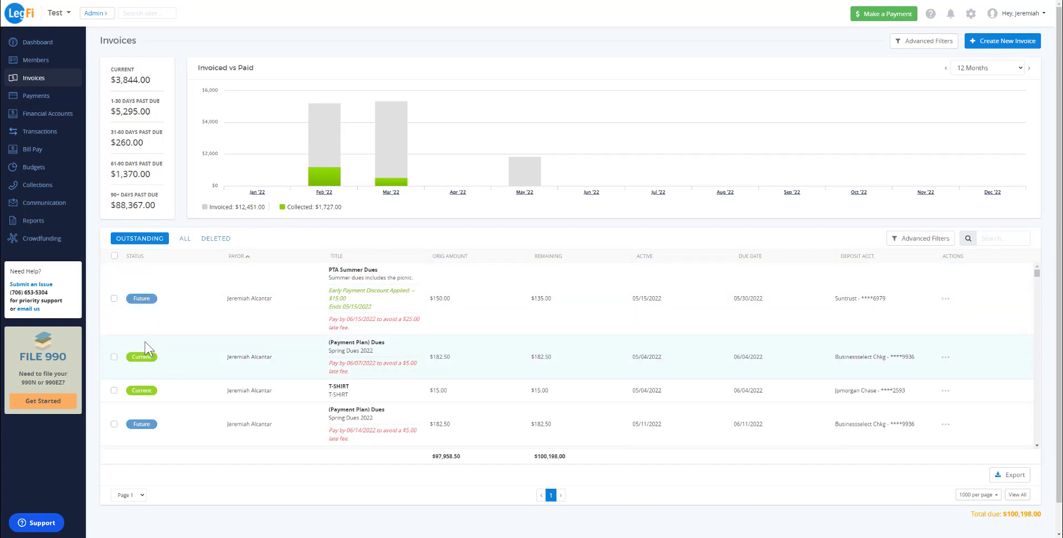
Open the past-due Monthly House Charges invoice for editing and enter "Updating amount" as the reason for the edit.
{"action": "scroll", "coordinate": [147, 348], "scroll_direction": "down", "scroll_amount": 2}
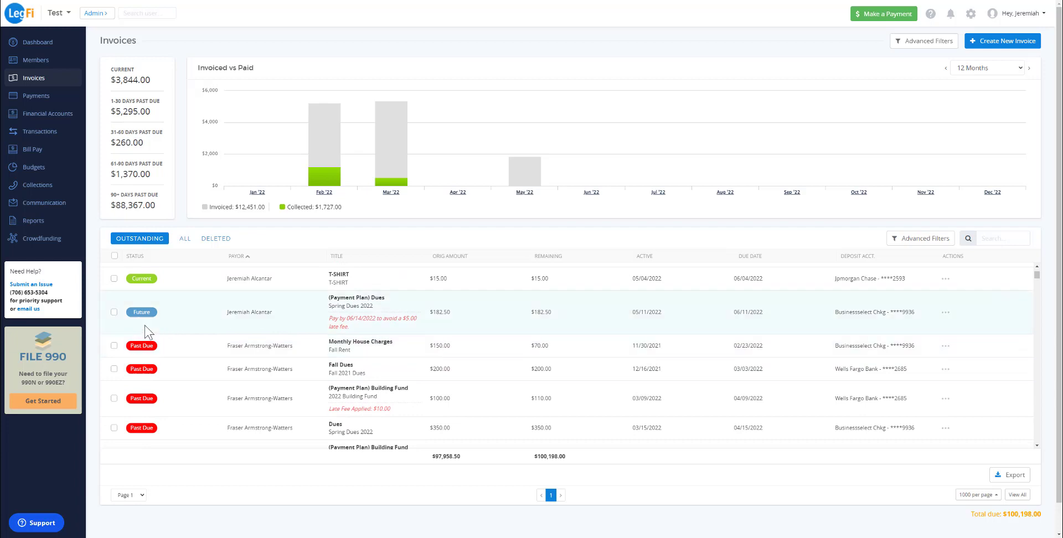
{"action": "left_click", "coordinate": [946, 348]}
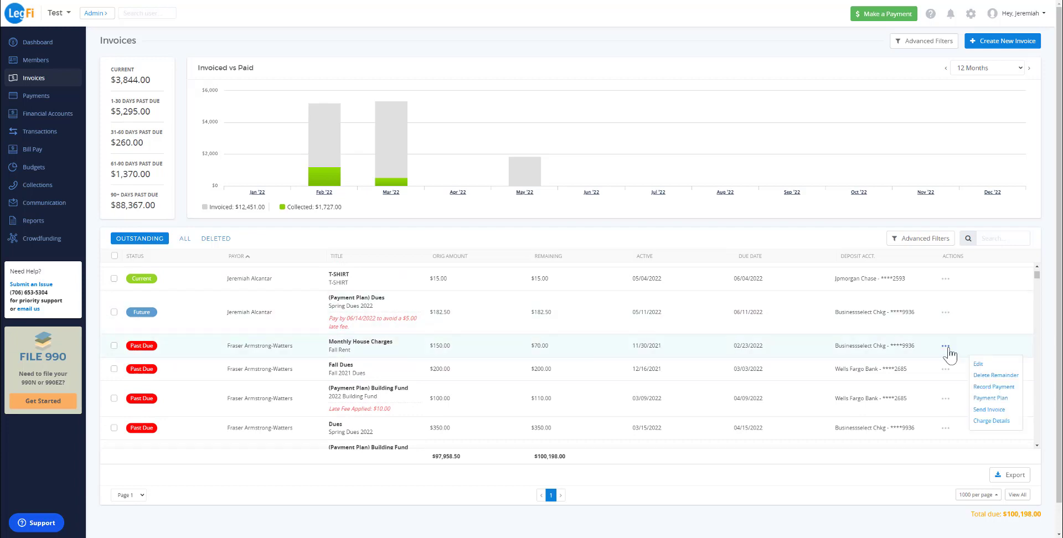
{"action": "left_click", "coordinate": [977, 366]}
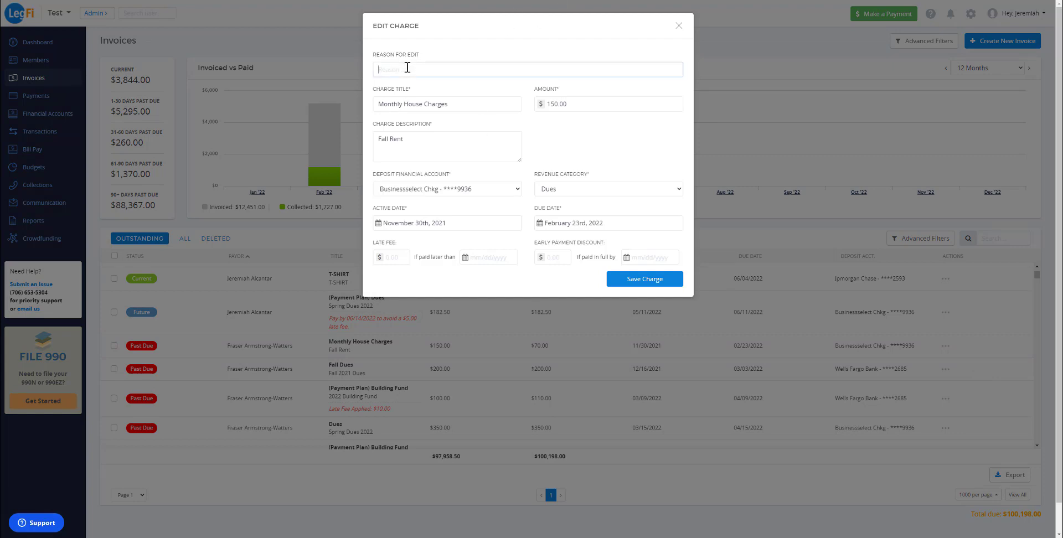
{"action": "type", "text": "Update"}
{"action": "type", "text": "ng amoun"}
Set the Monthly House Charges amount to $125.00, keep the Businessselect Chkg deposit account, and save the charge.
{"action": "left_click", "coordinate": [558, 104]}
{"action": "key", "text": "BackSpace"}
{"action": "key", "text": "BackSpace"}
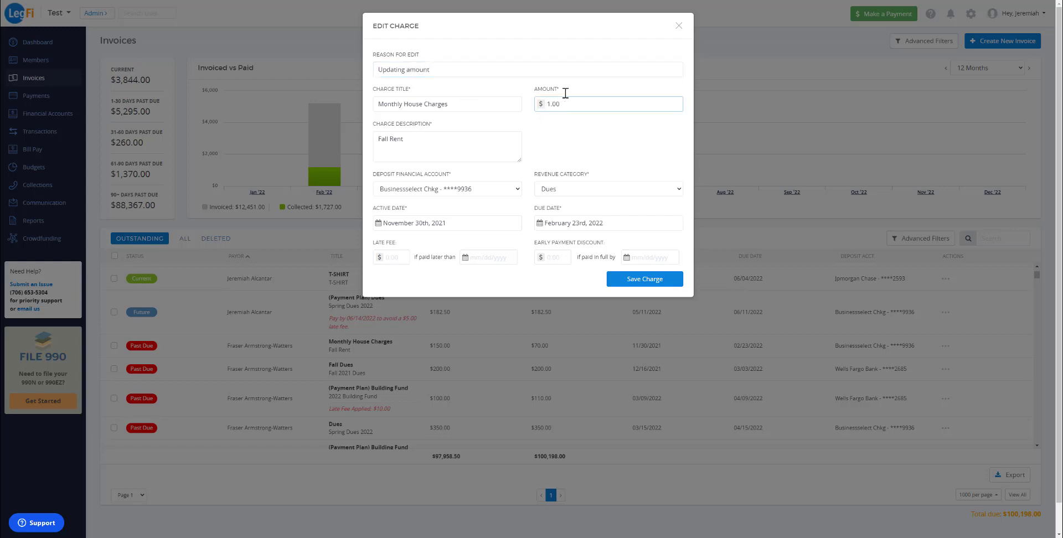
{"action": "type", "text": "25"}
{"action": "left_click", "coordinate": [555, 134]}
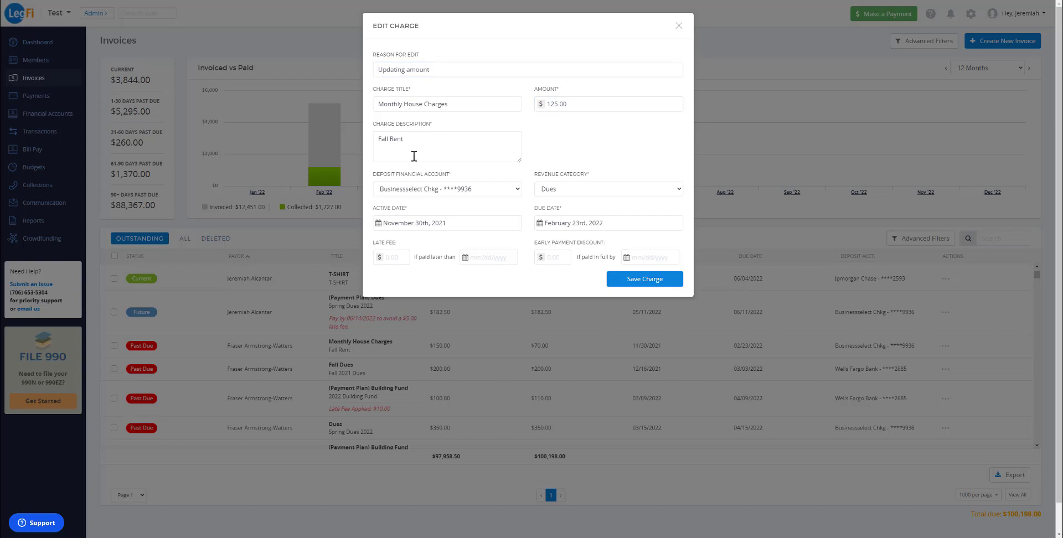
{"action": "left_click", "coordinate": [410, 194]}
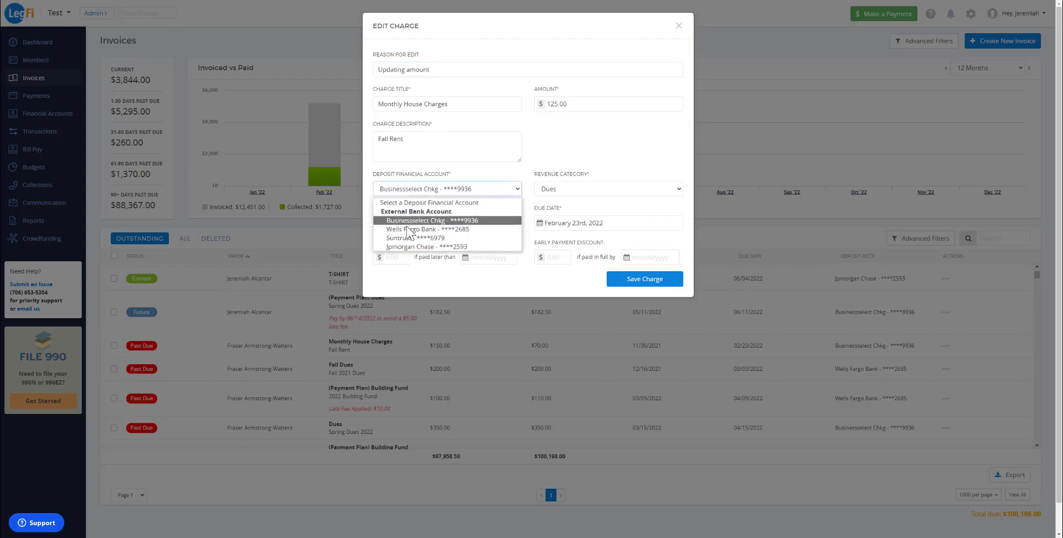
{"action": "left_click", "coordinate": [457, 188]}
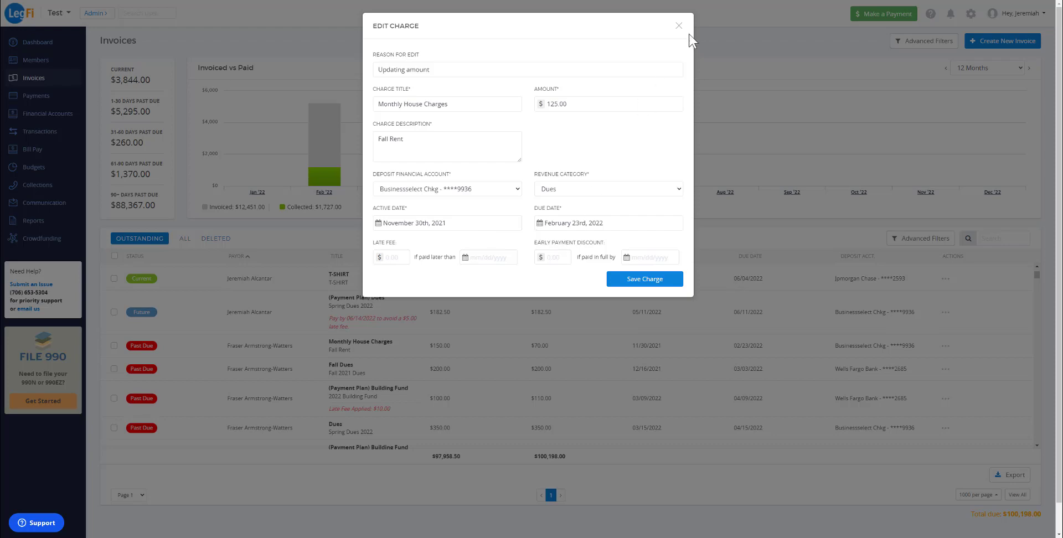
{"action": "left_click", "coordinate": [657, 280]}
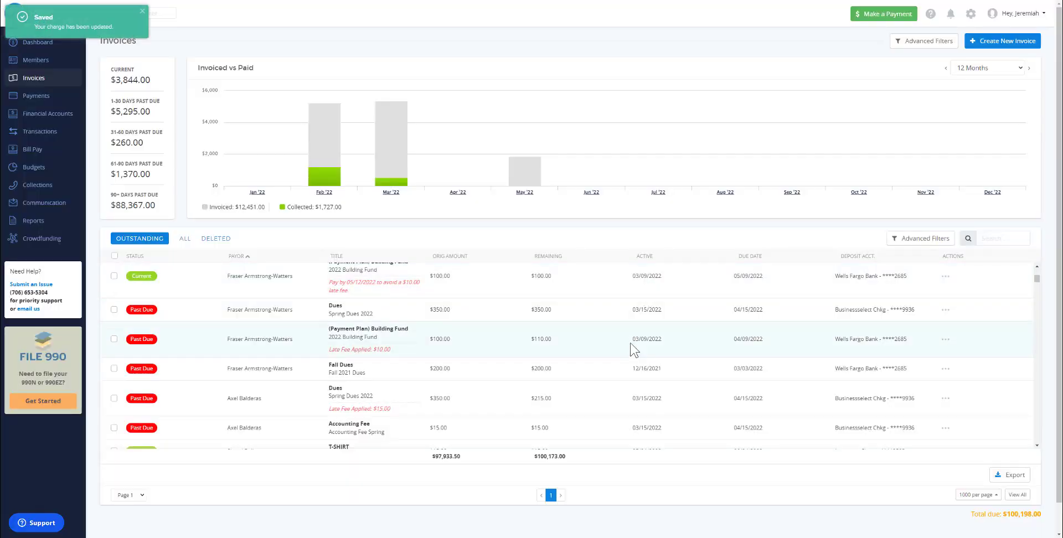
Delete the past-due $350.00 Spring Dues 2022 charge with the reason "Wrongly assigned charge" and show the deleted invoices.
{"action": "left_click", "coordinate": [944, 311]}
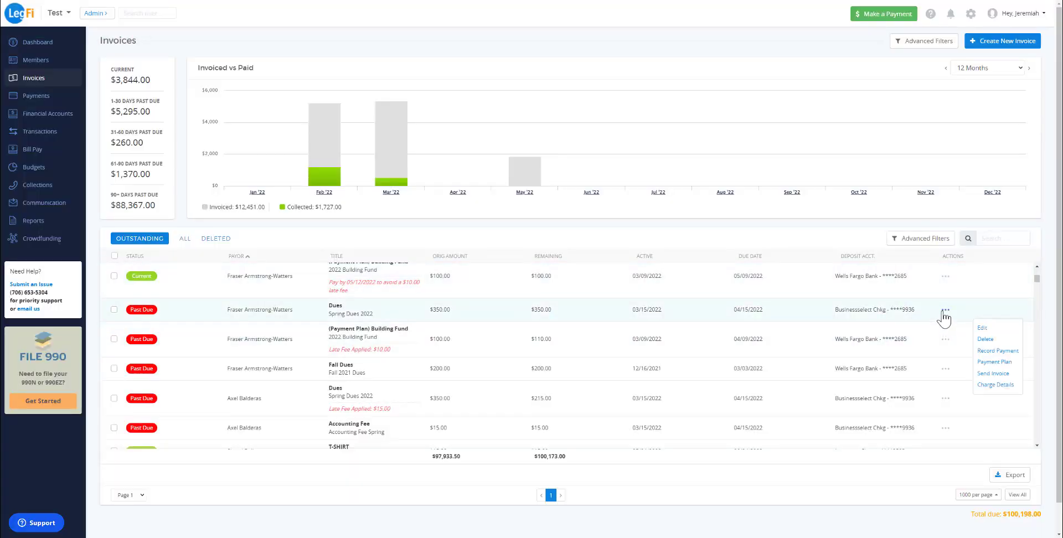
{"action": "left_click", "coordinate": [996, 340]}
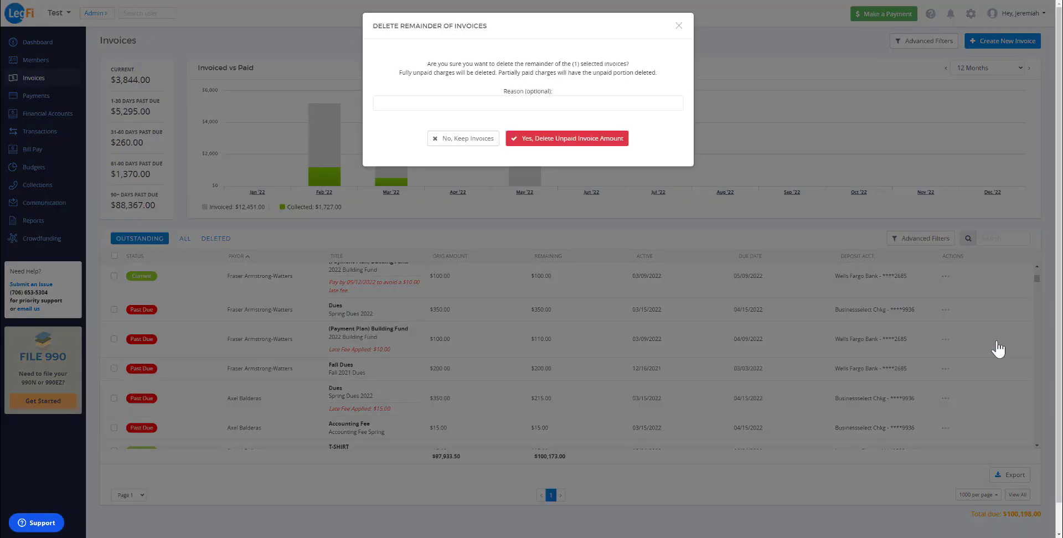
{"action": "left_click", "coordinate": [503, 104]}
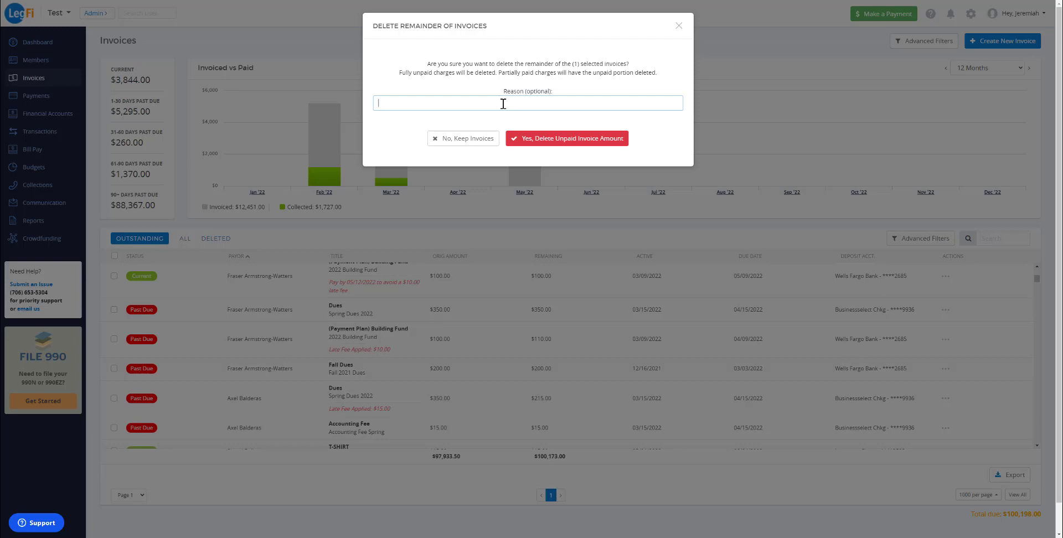
{"action": "type", "text": "Wrongly assigned charge"}
{"action": "left_click", "coordinate": [552, 147]}
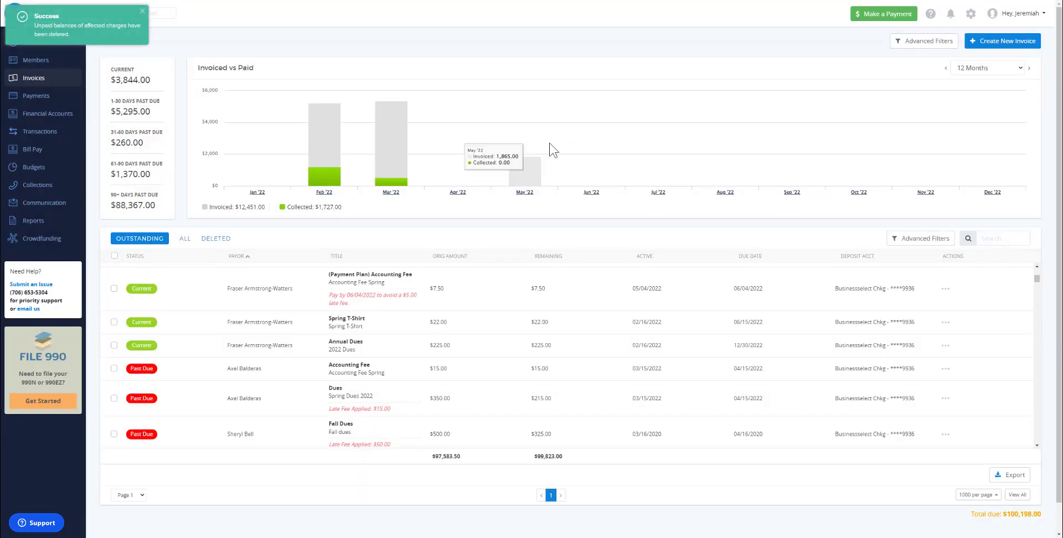
{"action": "left_click", "coordinate": [215, 243]}
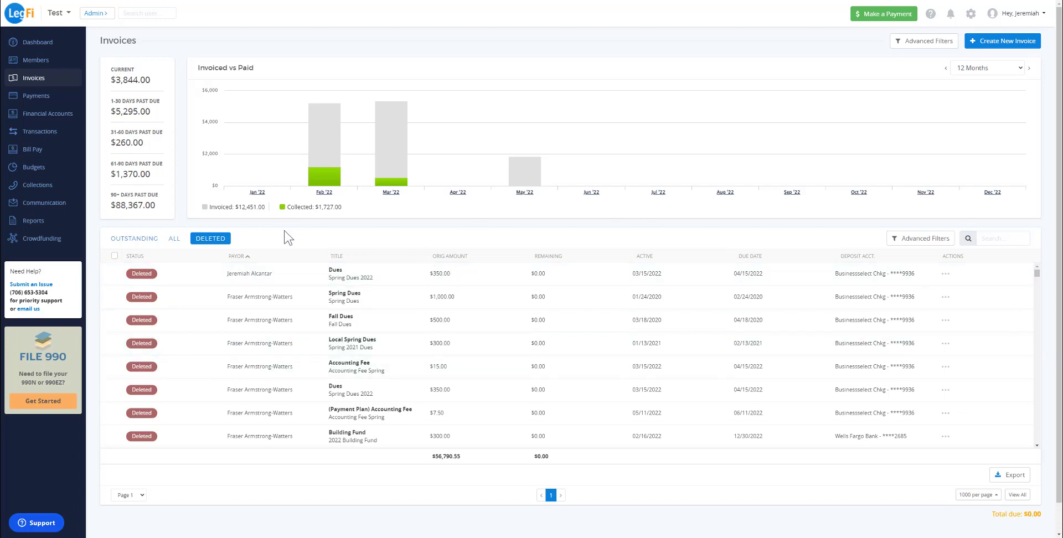
Return to the outstanding invoices and record a $5.00 Offline (Check) payment on the Monthly House Charges invoice.
{"action": "left_click", "coordinate": [137, 243]}
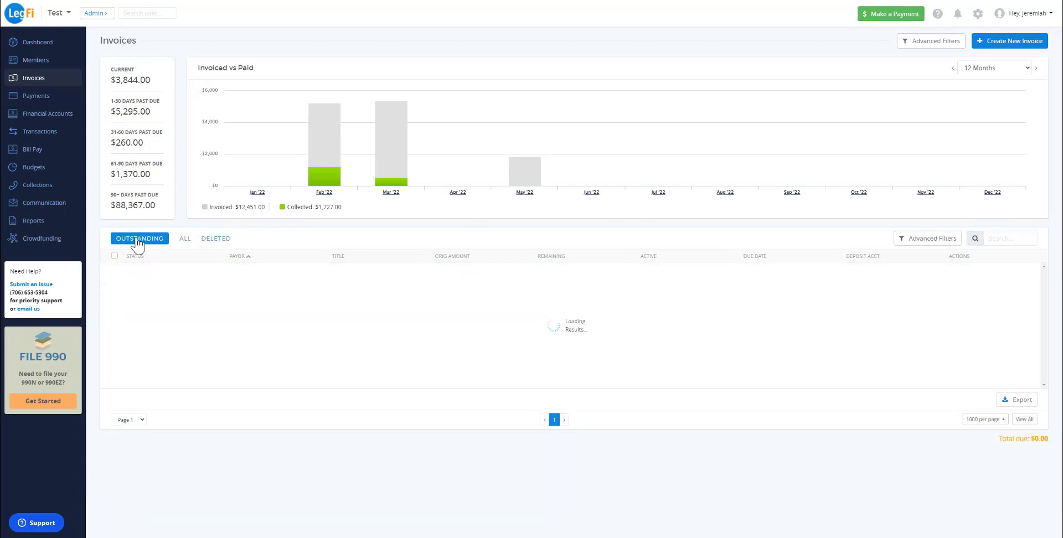
{"action": "scroll", "coordinate": [159, 346], "scroll_direction": "down", "scroll_amount": 1}
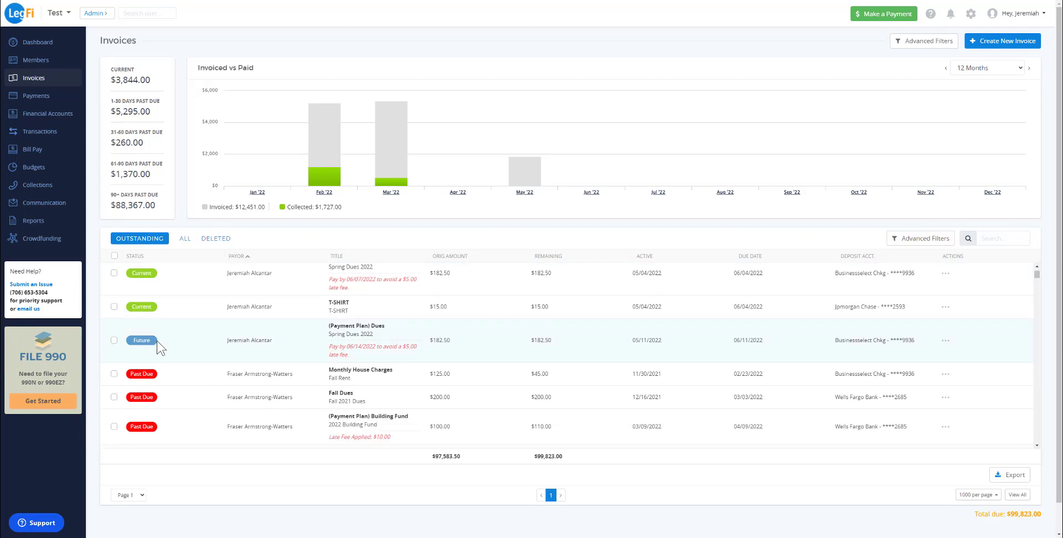
{"action": "left_click", "coordinate": [945, 374]}
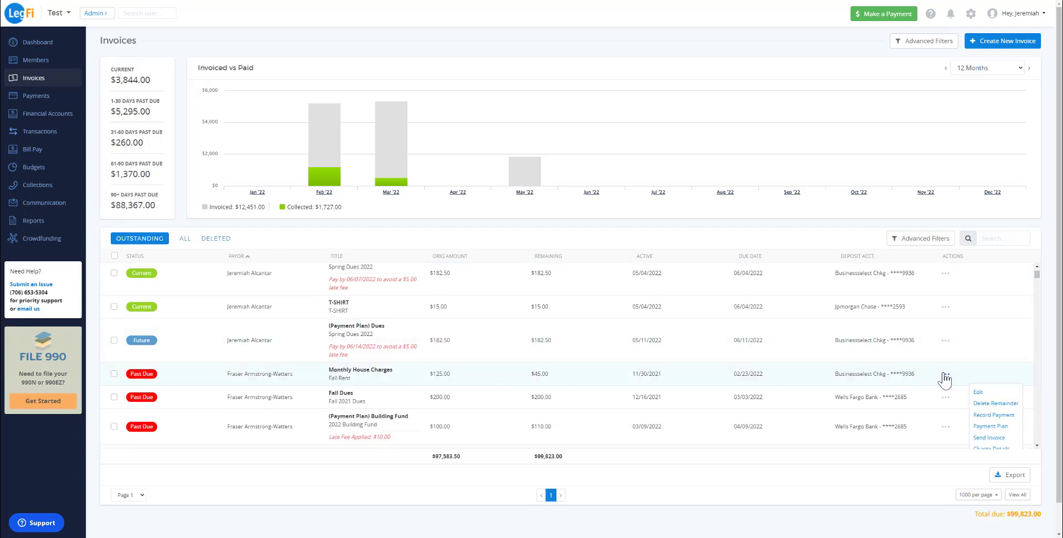
{"action": "left_click", "coordinate": [995, 415]}
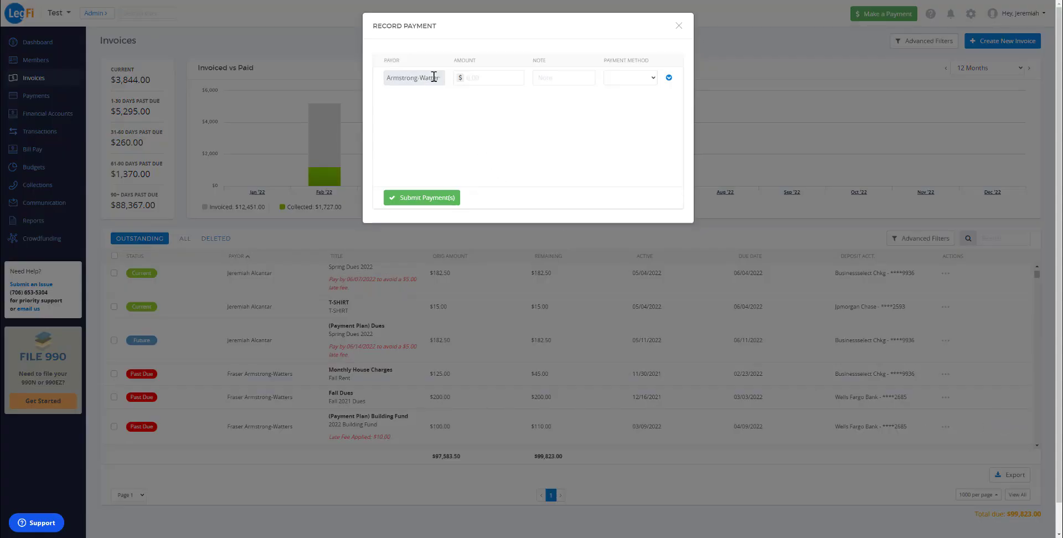
{"action": "left_click", "coordinate": [475, 77]}
{"action": "type", "text": "5.00"}
{"action": "left_click", "coordinate": [625, 80]}
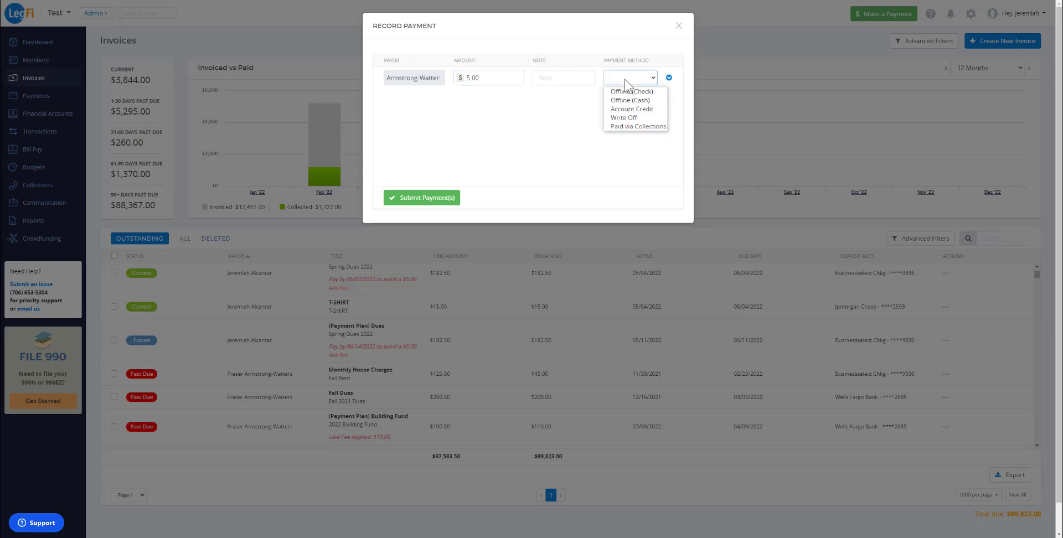
{"action": "left_click", "coordinate": [648, 92]}
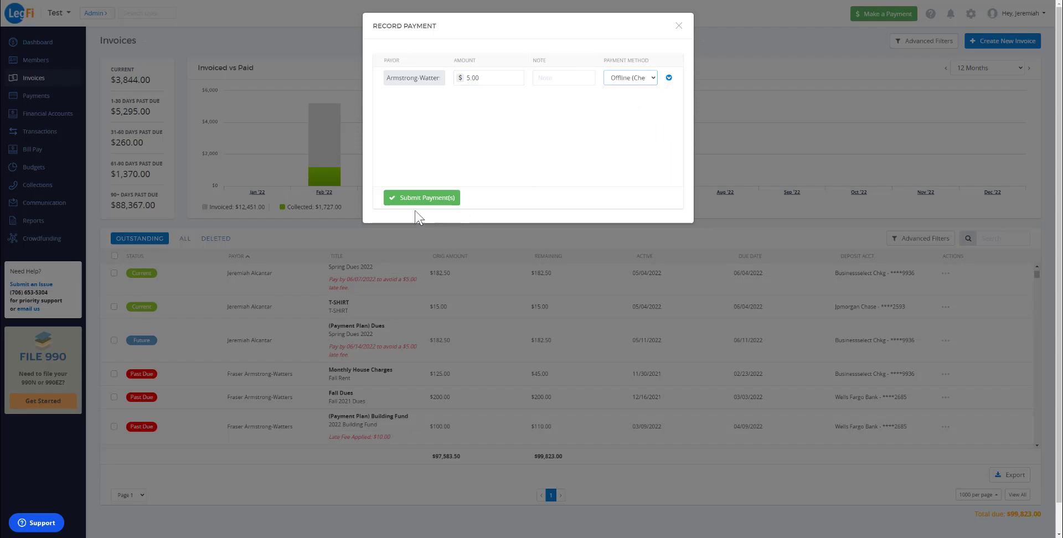
{"action": "left_click", "coordinate": [421, 197]}
Start a two-part payment plan for Monthly House Charges, billing $30.00 active 05/04/2022 and $10.00 active 05/11/2022.
{"action": "left_click", "coordinate": [945, 319]}
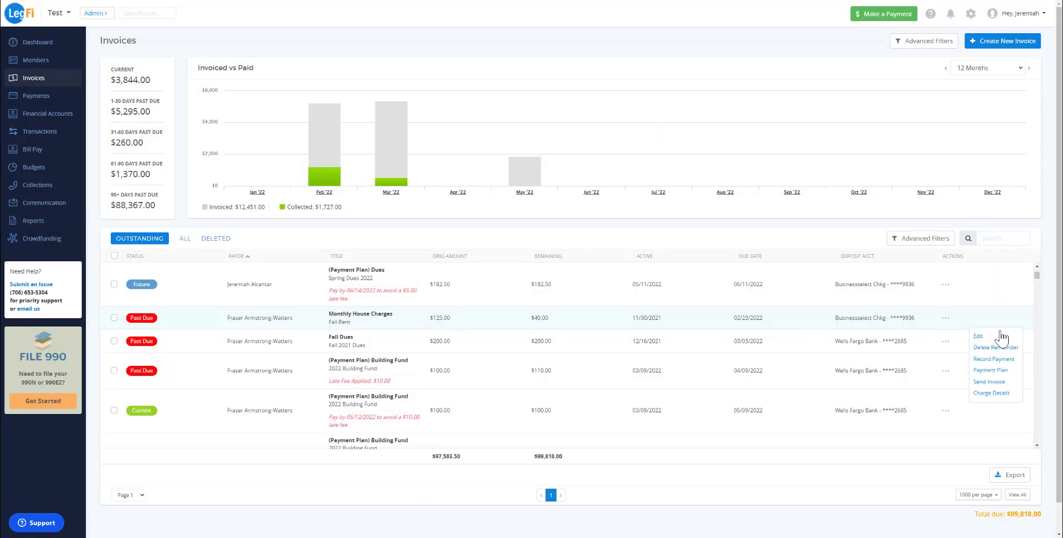
{"action": "left_click", "coordinate": [1004, 369]}
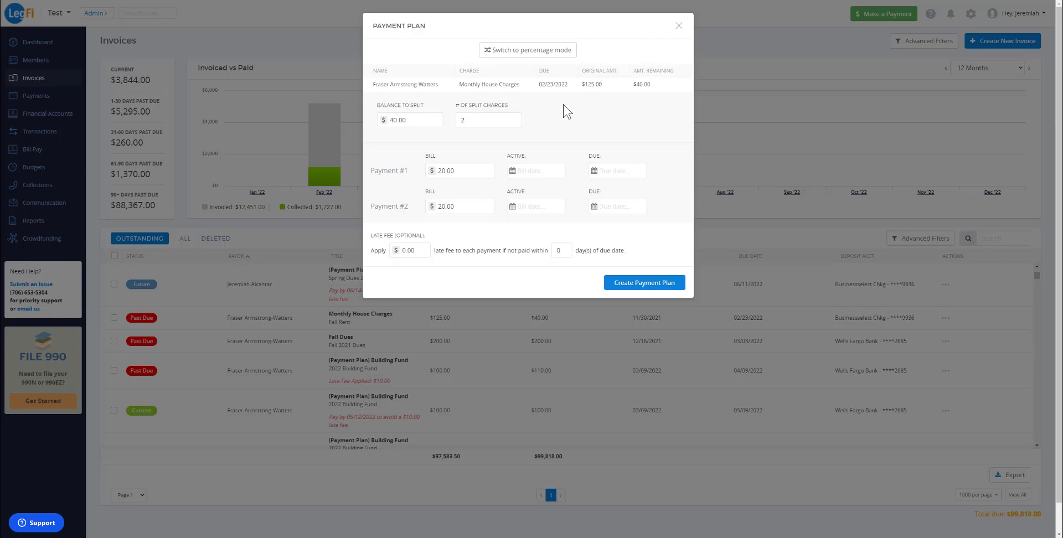
{"action": "left_click", "coordinate": [442, 168]}
{"action": "left_click", "coordinate": [444, 208]}
{"action": "left_click", "coordinate": [532, 171]}
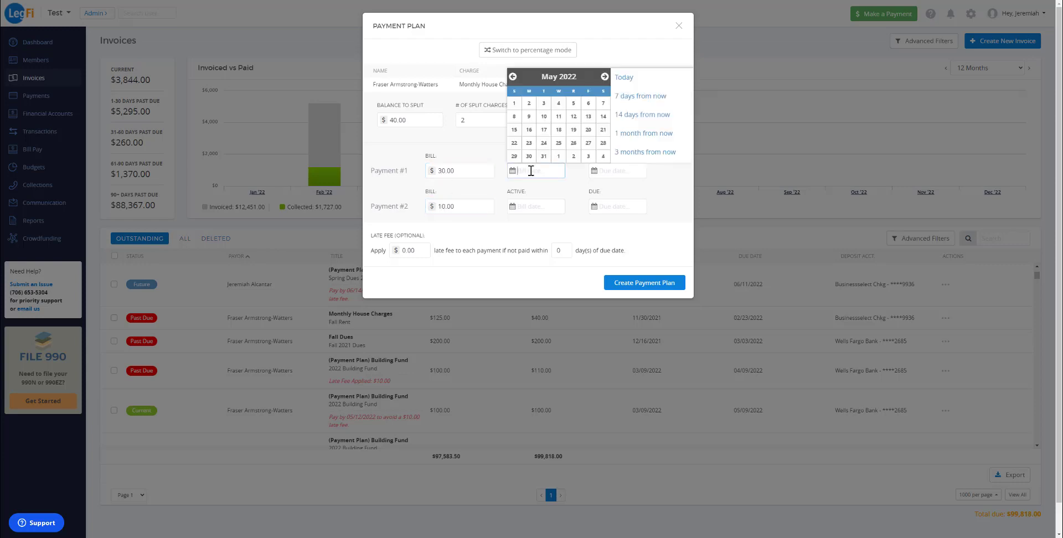
{"action": "left_click", "coordinate": [623, 79]}
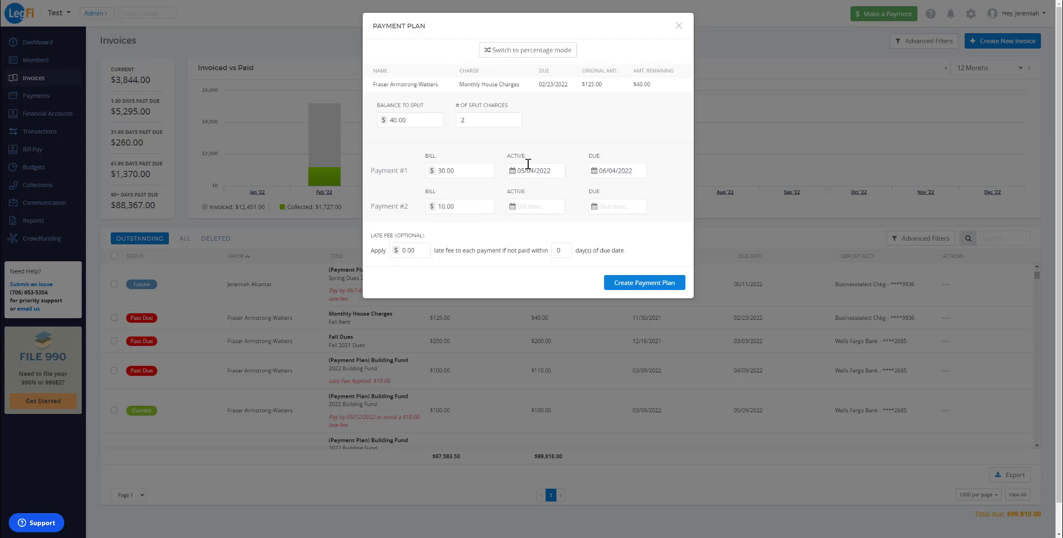
{"action": "left_click", "coordinate": [550, 207]}
Apply a $5.00 late fee to payments not made within 3 days of the due date and create the payment plan.
{"action": "left_click", "coordinate": [407, 247]}
{"action": "type", "text": "5"}
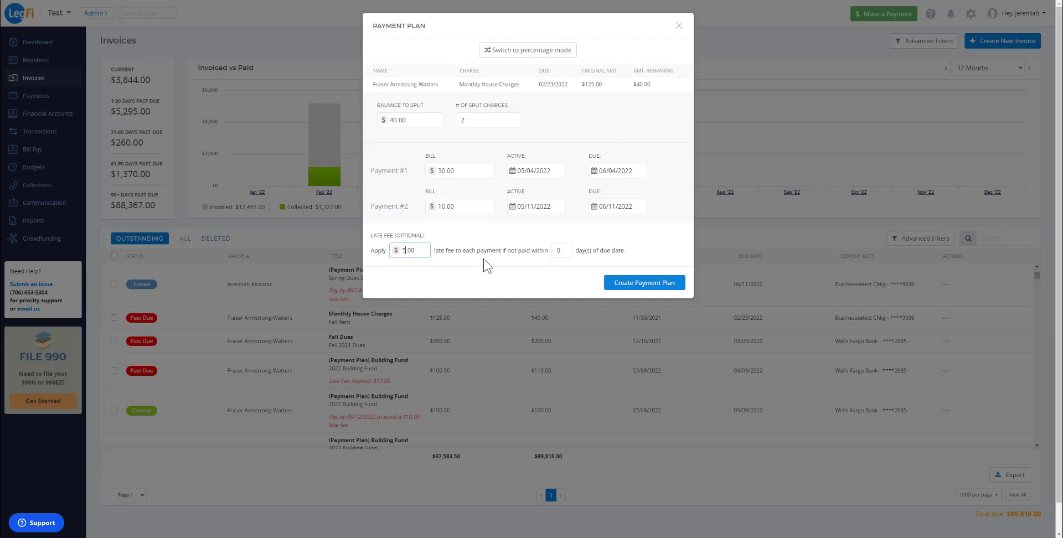
{"action": "left_click", "coordinate": [578, 252]}
{"action": "left_click", "coordinate": [564, 249]}
{"action": "left_click", "coordinate": [564, 249]}
{"action": "left_click", "coordinate": [563, 249]}
{"action": "left_click", "coordinate": [646, 137]}
{"action": "left_click", "coordinate": [645, 287]}
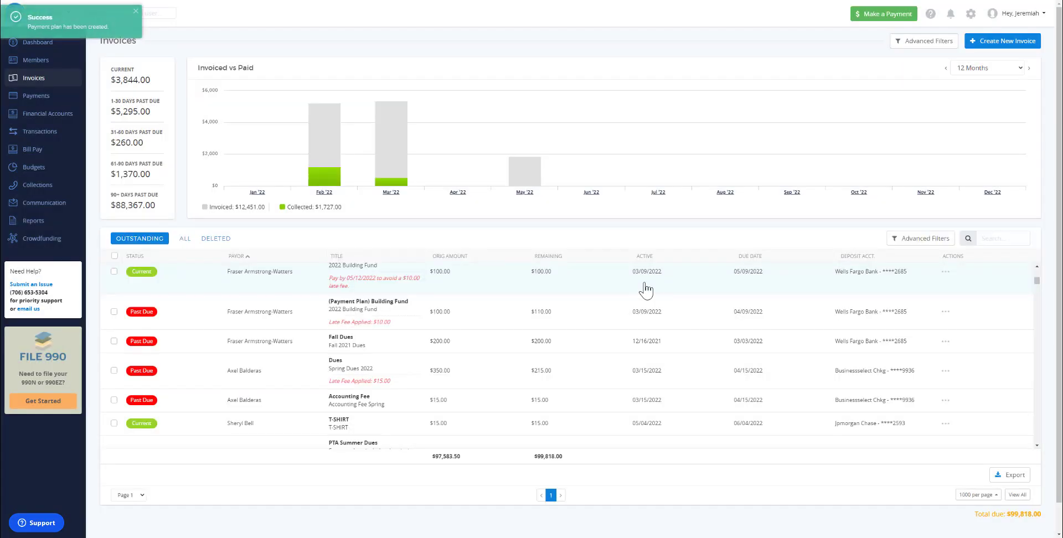
View the charge details of the $10.00 Monthly House Charges payment plan installment and close them.
{"action": "scroll", "coordinate": [529, 346], "scroll_direction": "up", "scroll_amount": 3}
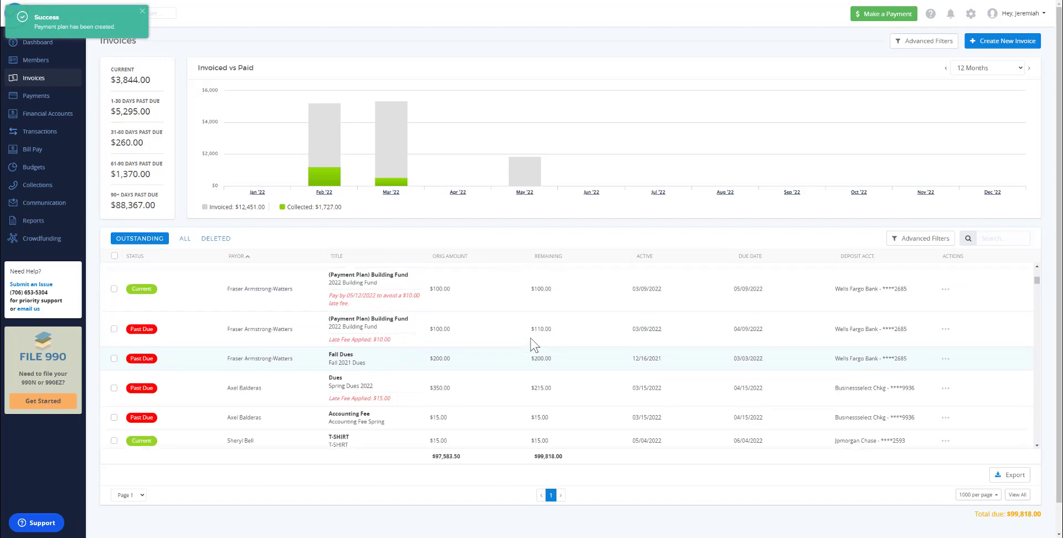
{"action": "scroll", "coordinate": [526, 361], "scroll_direction": "up", "scroll_amount": 5}
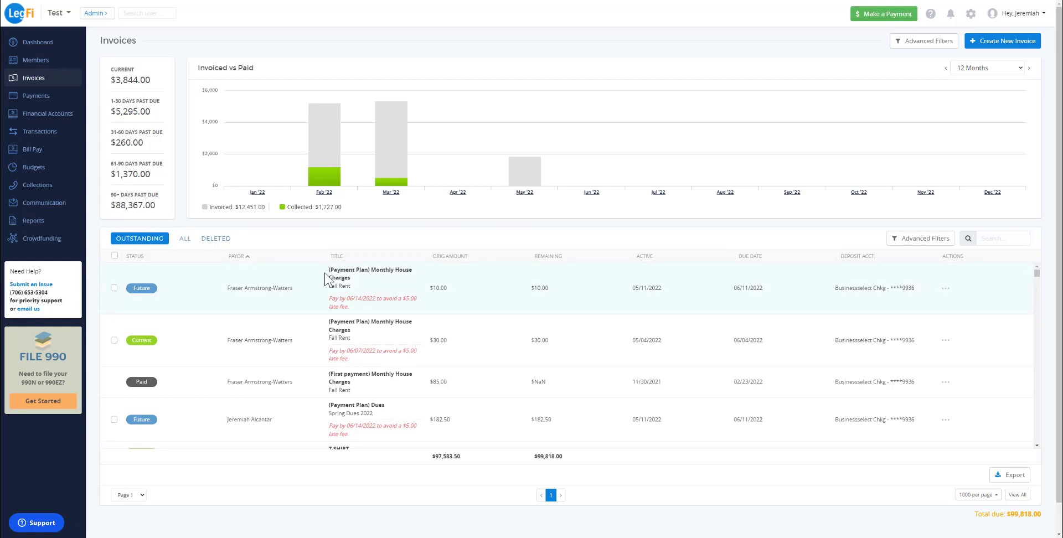
{"action": "left_click", "coordinate": [945, 289]}
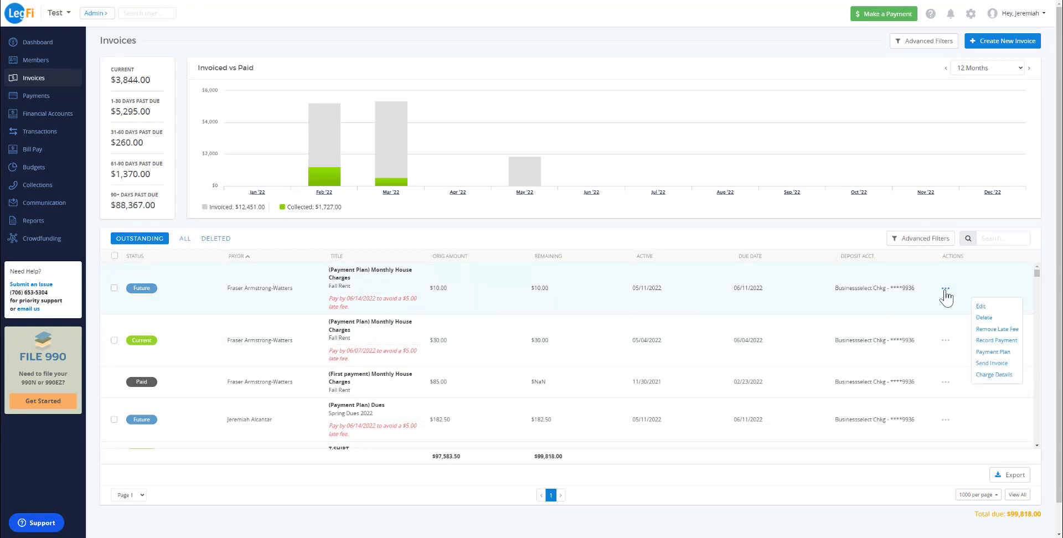
{"action": "left_click", "coordinate": [989, 375]}
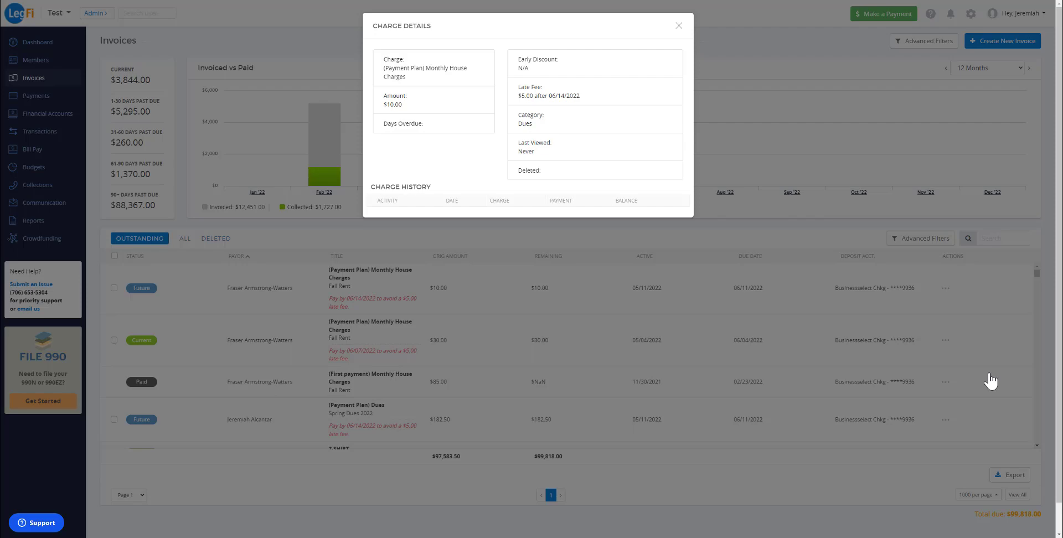
{"action": "left_click", "coordinate": [679, 27]}
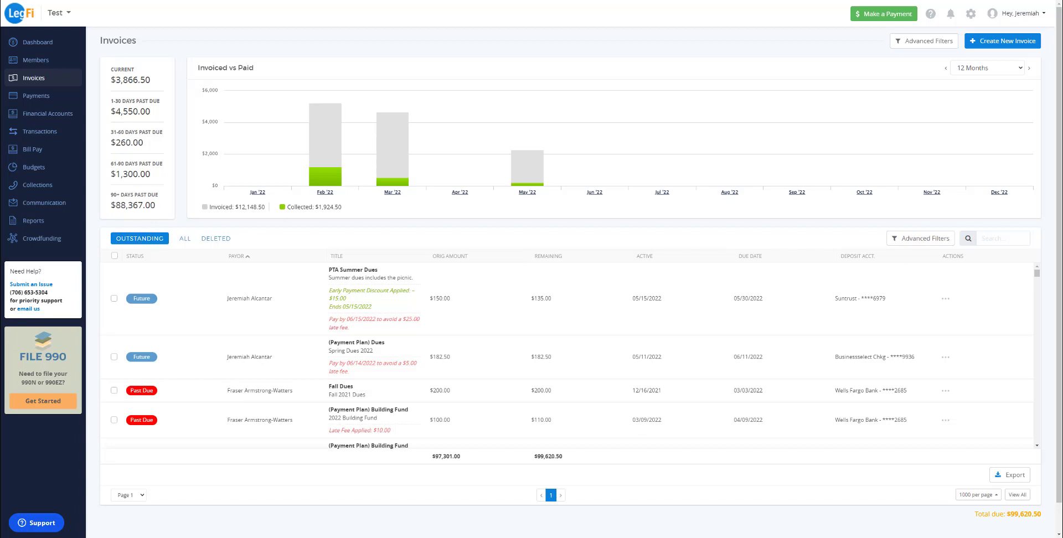
Begin a text message to members, adding the first and the third through sixth listed members as recipients.
{"action": "left_click", "coordinate": [45, 204]}
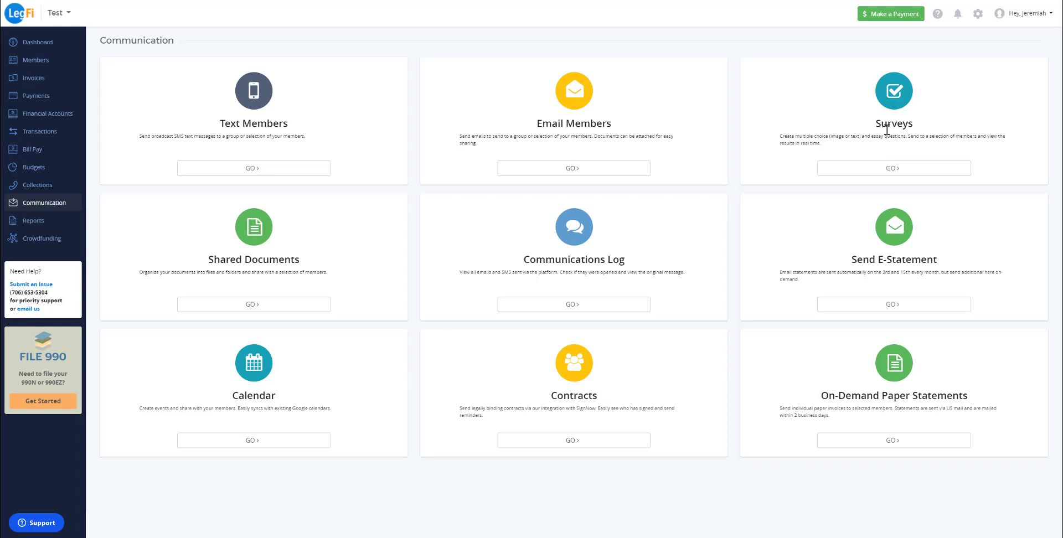
{"action": "left_click", "coordinate": [267, 175]}
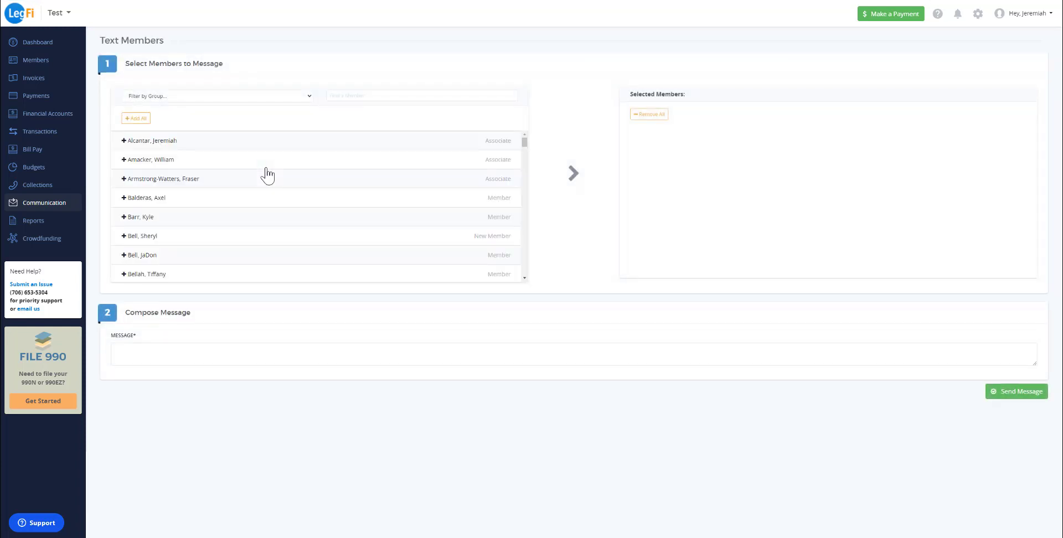
{"action": "left_click", "coordinate": [124, 142]}
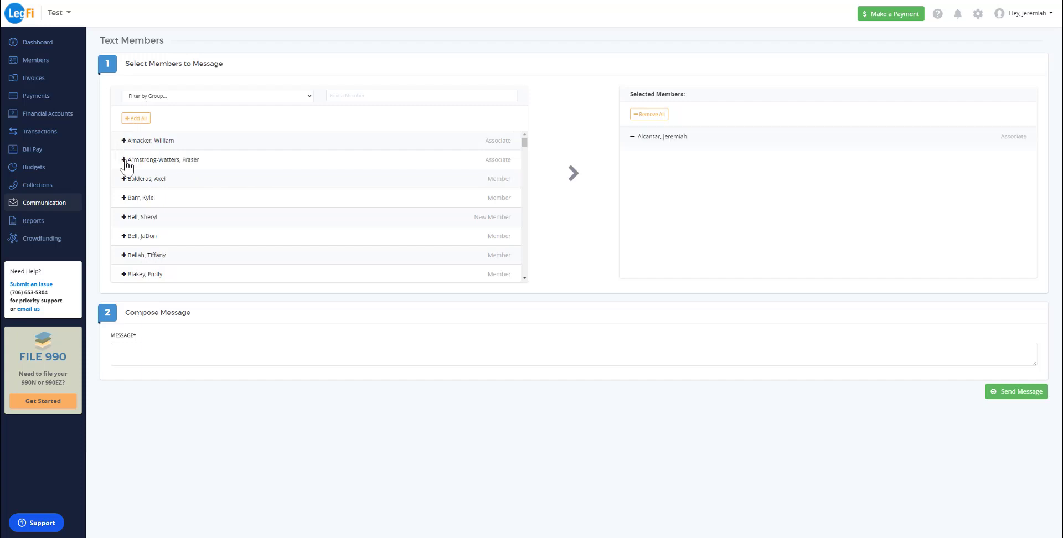
{"action": "left_click", "coordinate": [124, 160]}
{"action": "left_click", "coordinate": [124, 160]}
{"action": "left_click", "coordinate": [124, 160]}
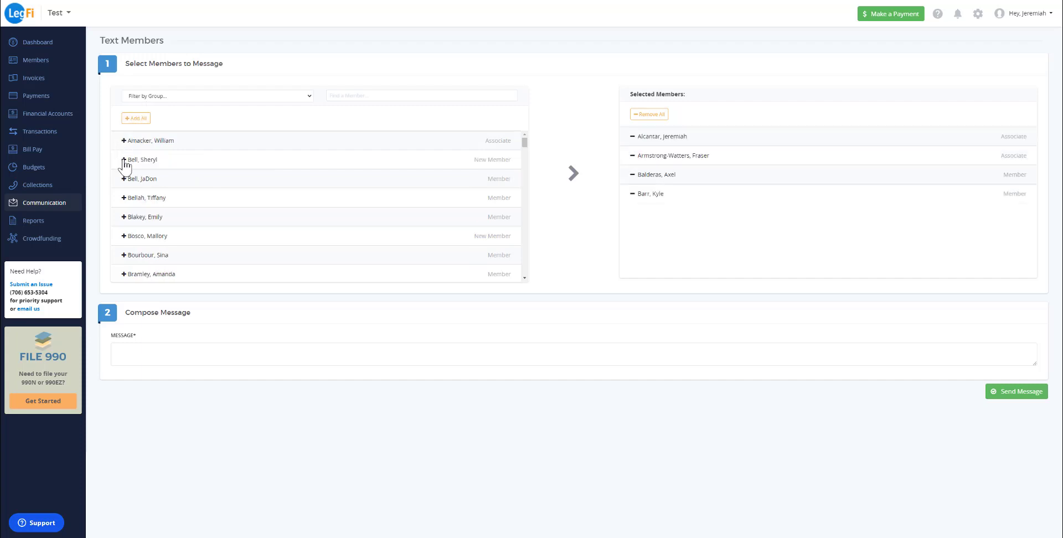
{"action": "left_click", "coordinate": [123, 160]}
Write the text message "Don't forget - Dues are due on the 15th! Let me know if you have any questions or need to discuss payment plans!".
{"action": "left_click", "coordinate": [131, 351]}
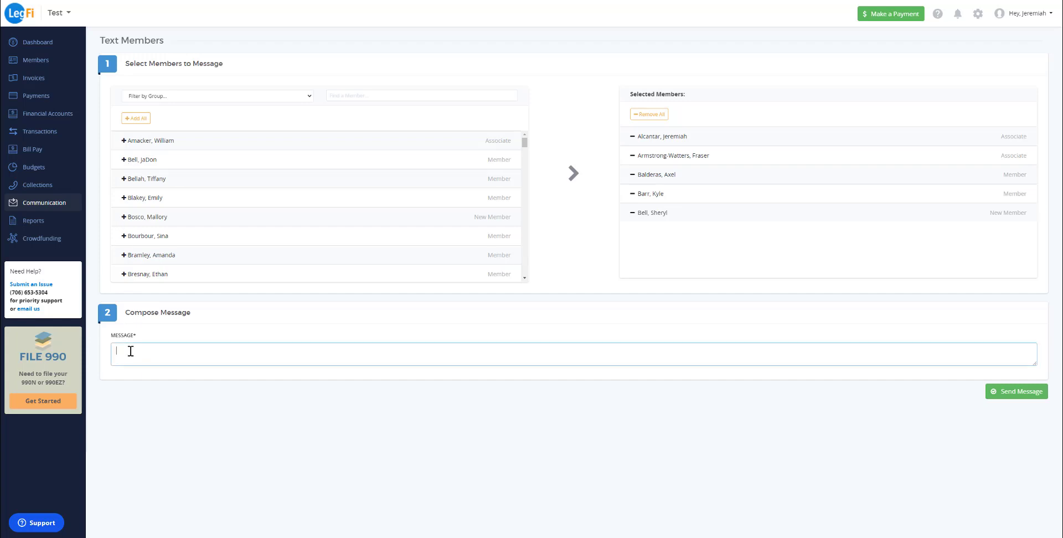
{"action": "type", "text": "Don't forget - Dues are due on the 15th! Let me know if you have any questions or need to discuss payment plans!"}
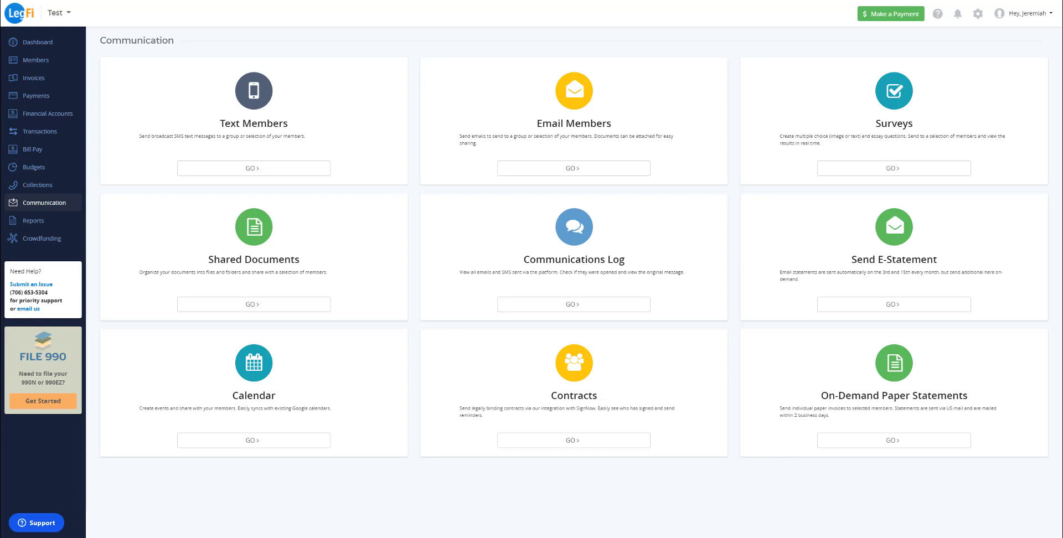
Schedule the Past Due Reminder email for the first, third, fifth and sixth listed members with past-due balances.
{"action": "left_click", "coordinate": [38, 186]}
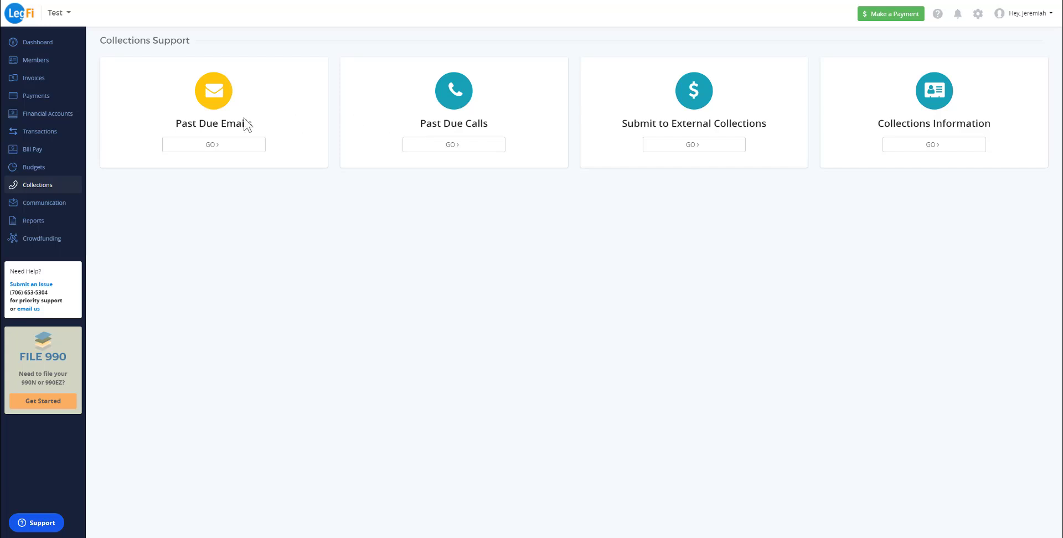
{"action": "left_click", "coordinate": [203, 147]}
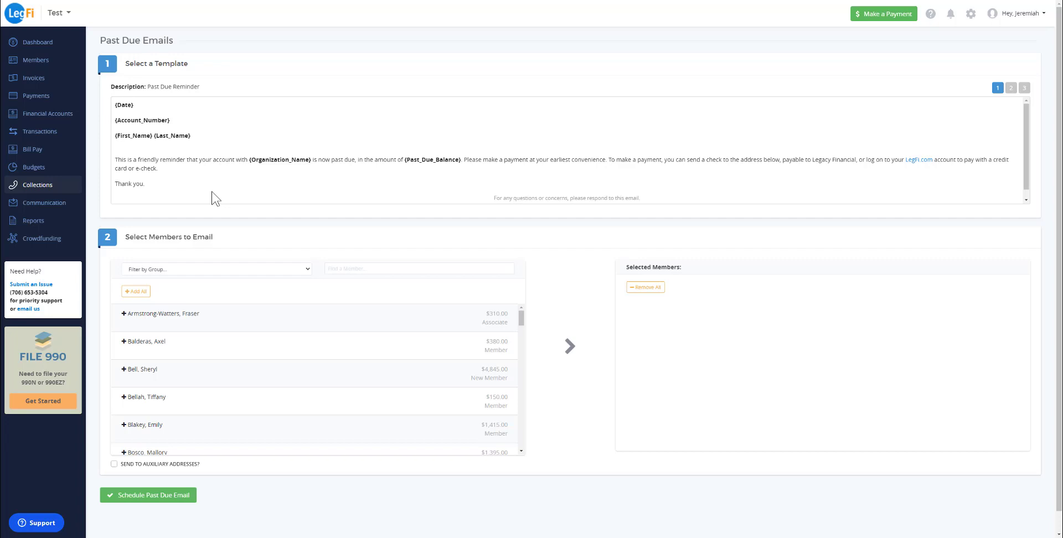
{"action": "left_click", "coordinate": [123, 317]}
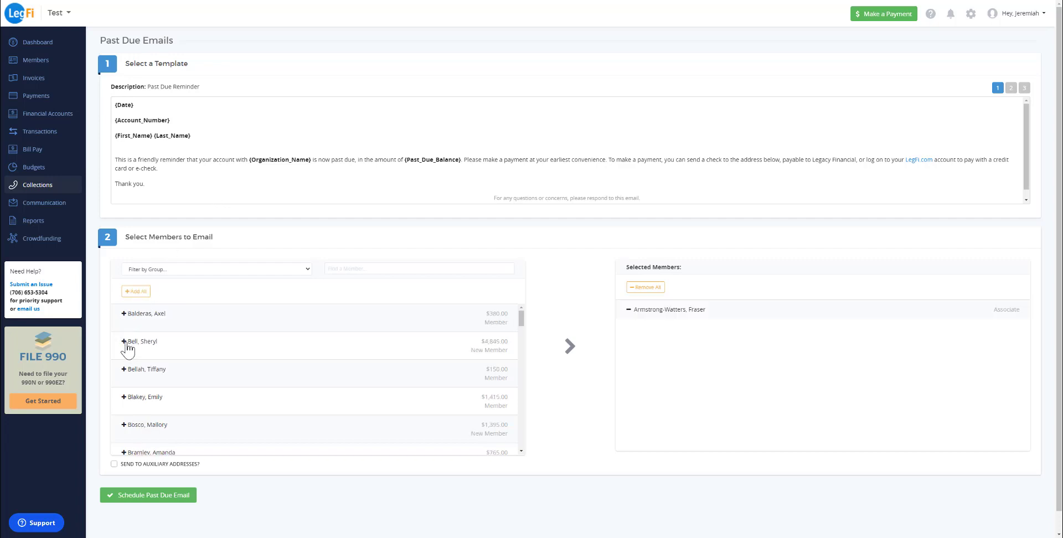
{"action": "left_click", "coordinate": [125, 343]}
{"action": "left_click", "coordinate": [125, 370]}
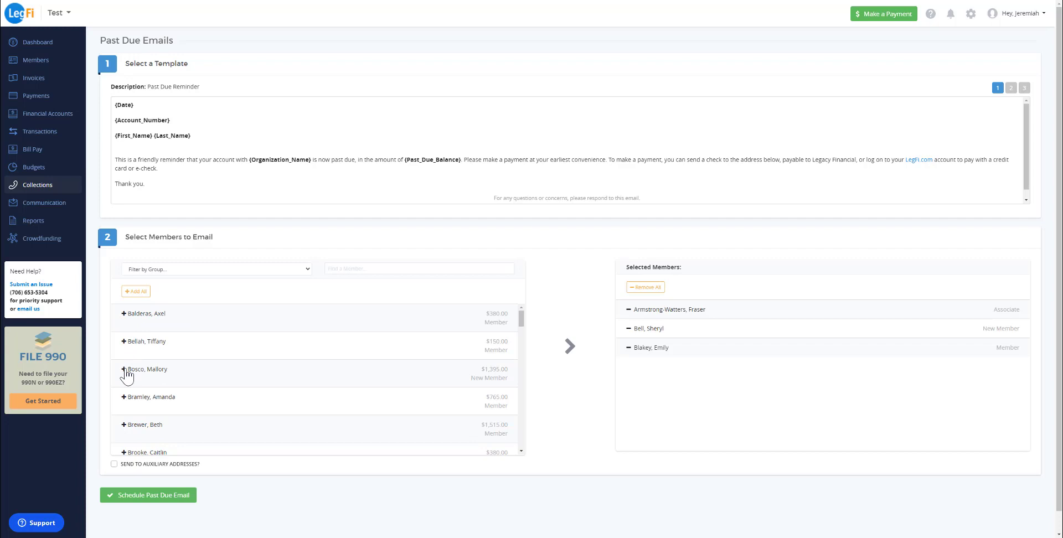
{"action": "left_click", "coordinate": [125, 370]}
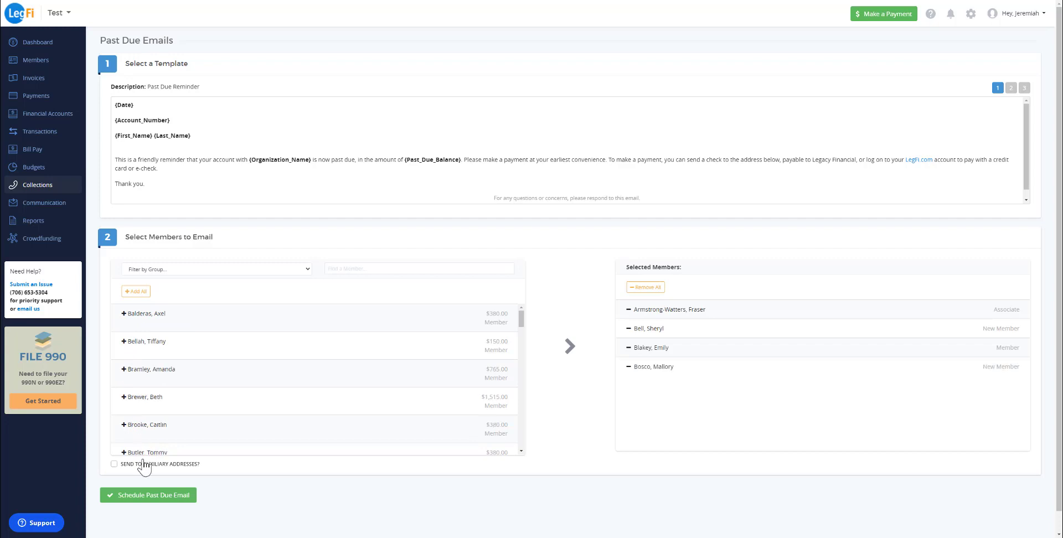
{"action": "left_click", "coordinate": [155, 498]}
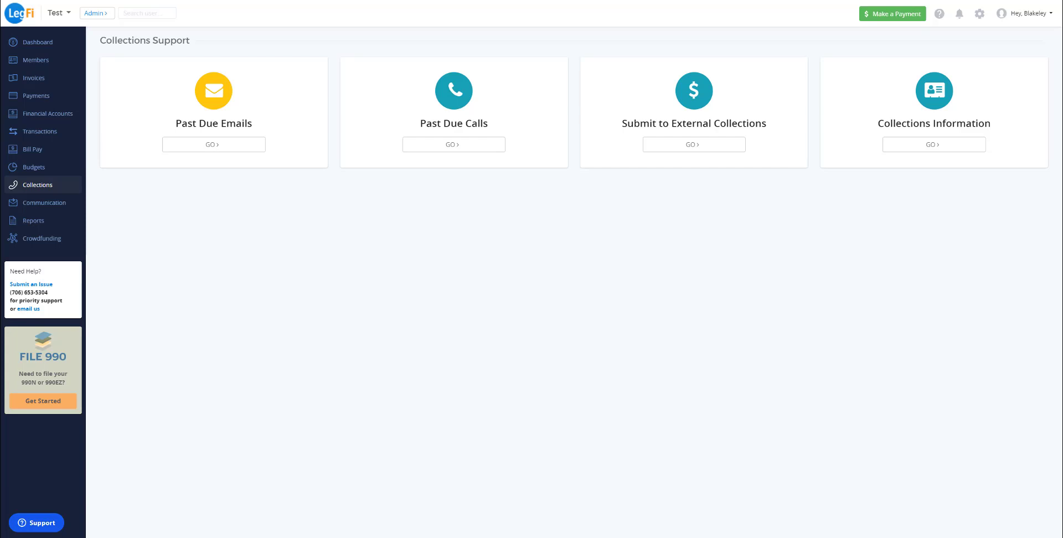
Set the Fines revenue budget to $100.00 each for January, February and March 2022 and save it.
{"action": "left_click", "coordinate": [35, 168]}
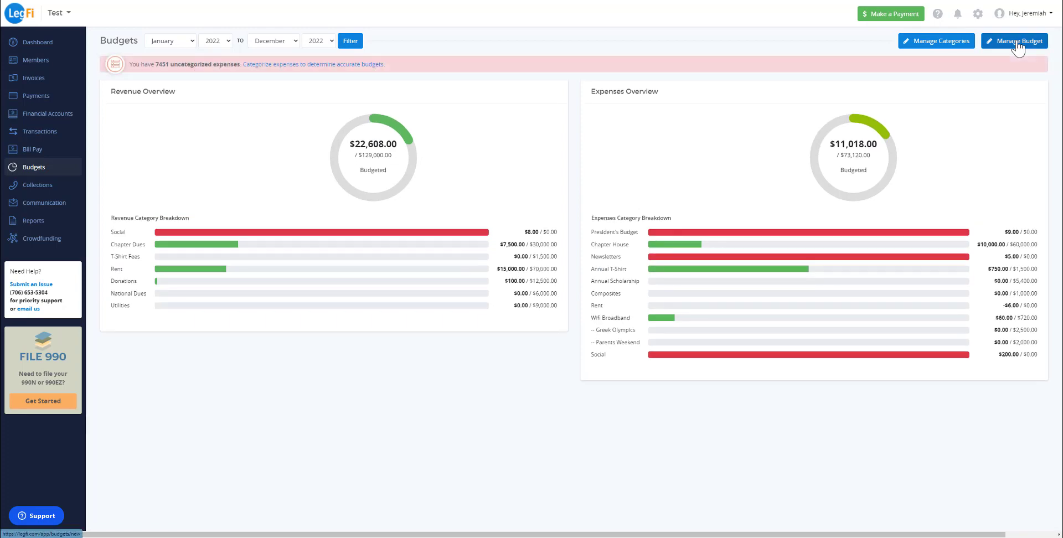
{"action": "left_click", "coordinate": [1018, 41]}
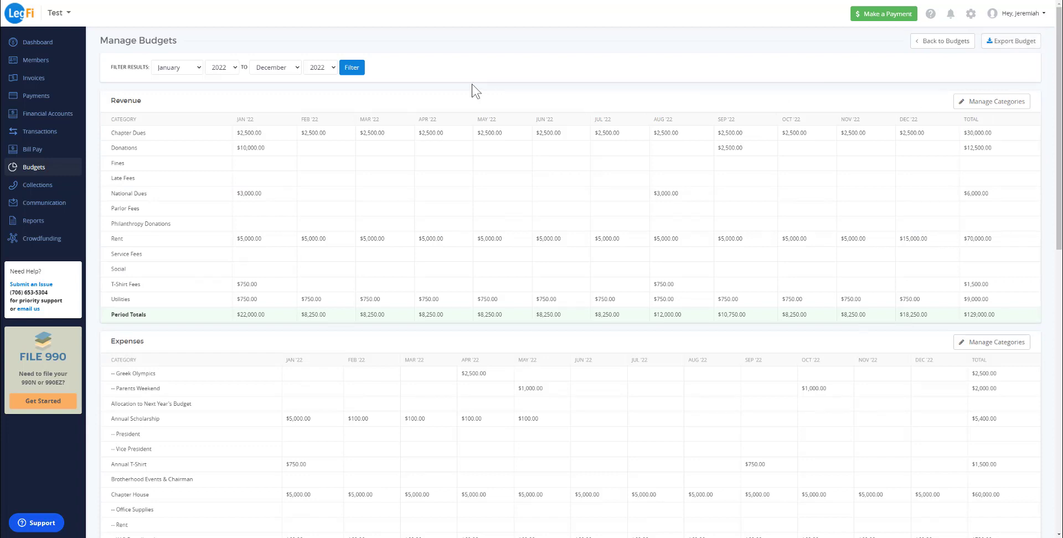
{"action": "left_click", "coordinate": [268, 170]}
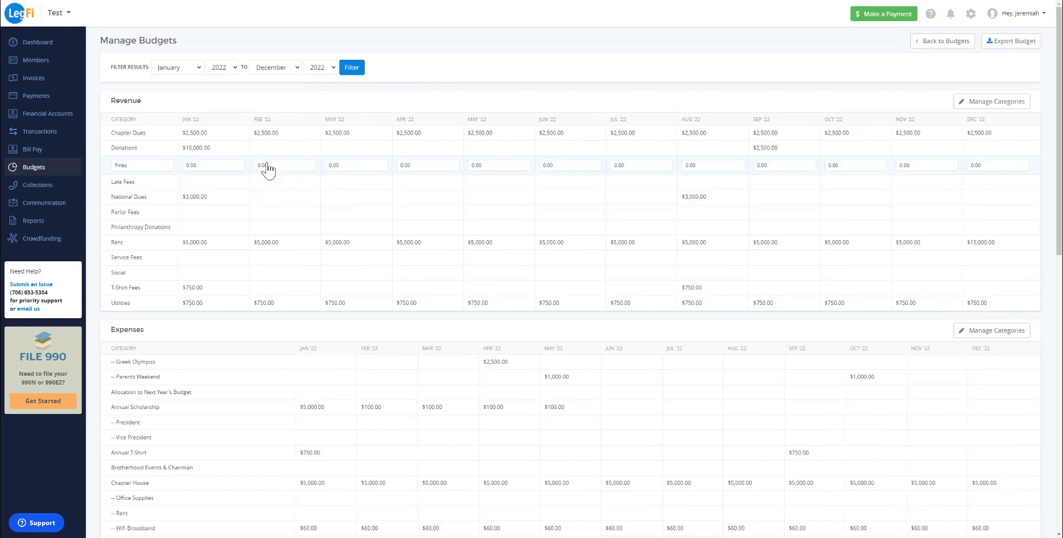
{"action": "left_click", "coordinate": [215, 169]}
{"action": "type", "text": "100"}
{"action": "left_click", "coordinate": [285, 165]}
{"action": "type", "text": "100"}
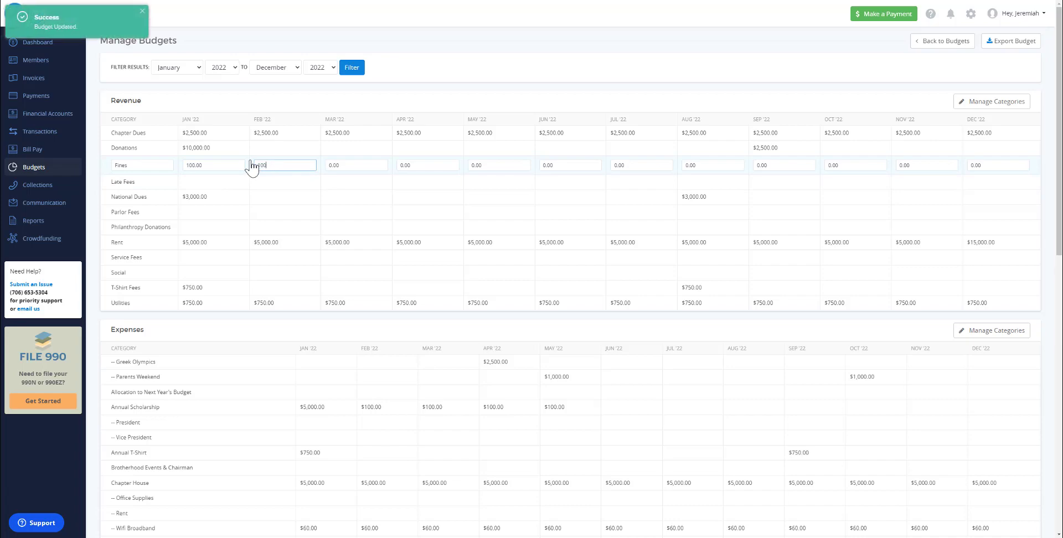
{"action": "left_click", "coordinate": [351, 165]}
{"action": "type", "text": "100"}
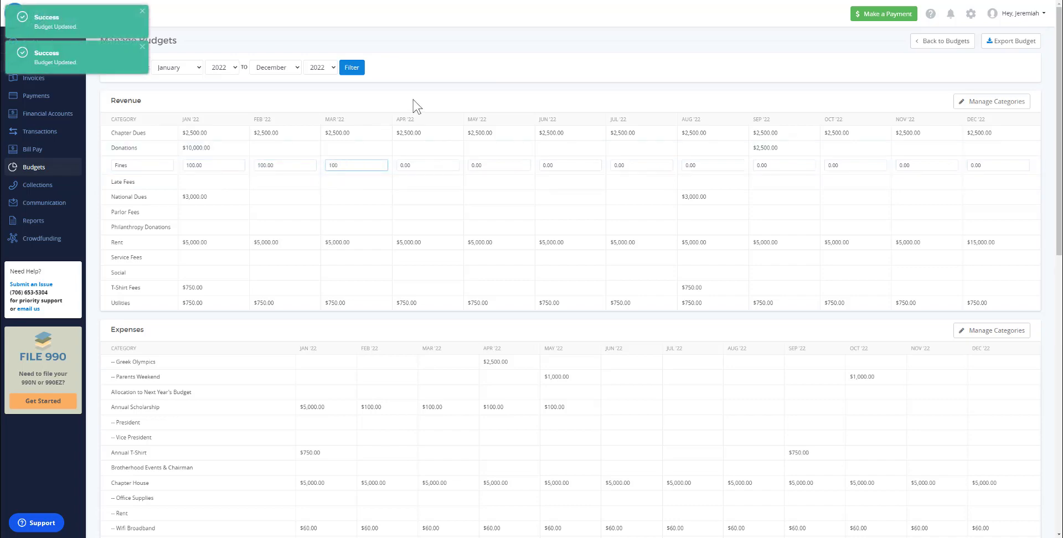
{"action": "key", "text": "Return"}
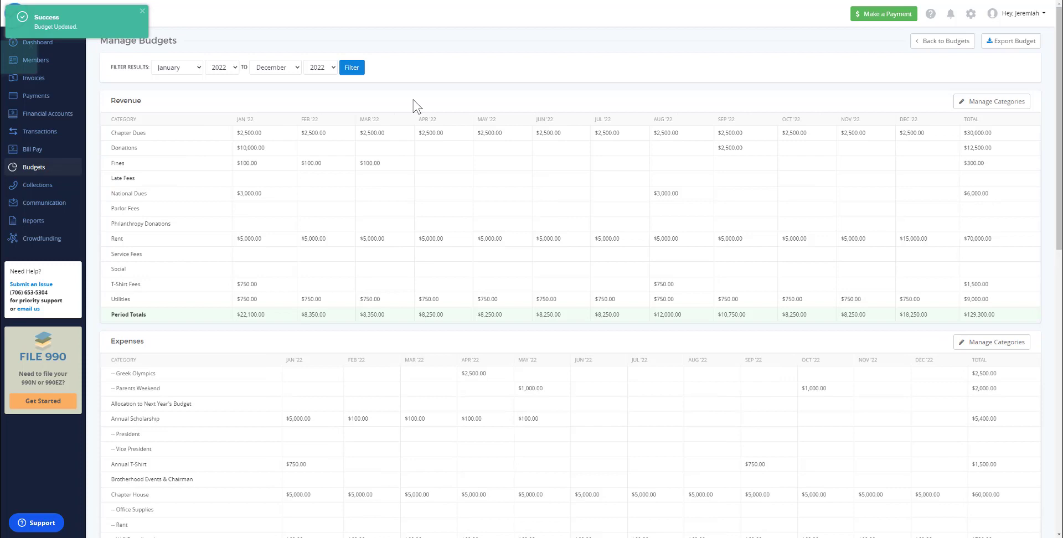
From the uncategorized budget items, categorize the 03/22/2018 transaction as Chapter Dues and check its attachment upload dialog.
{"action": "left_click", "coordinate": [940, 47]}
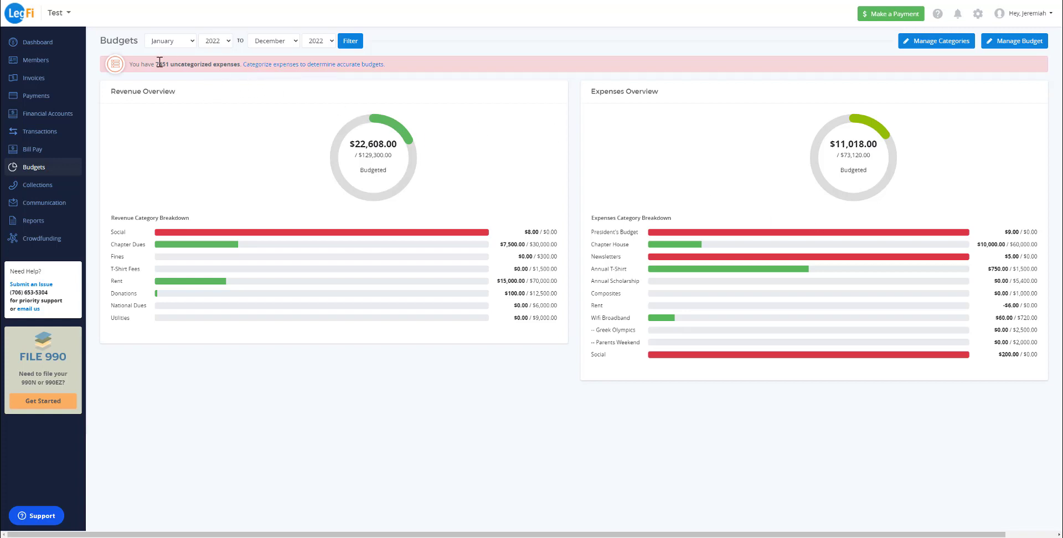
{"action": "left_click", "coordinate": [297, 64]}
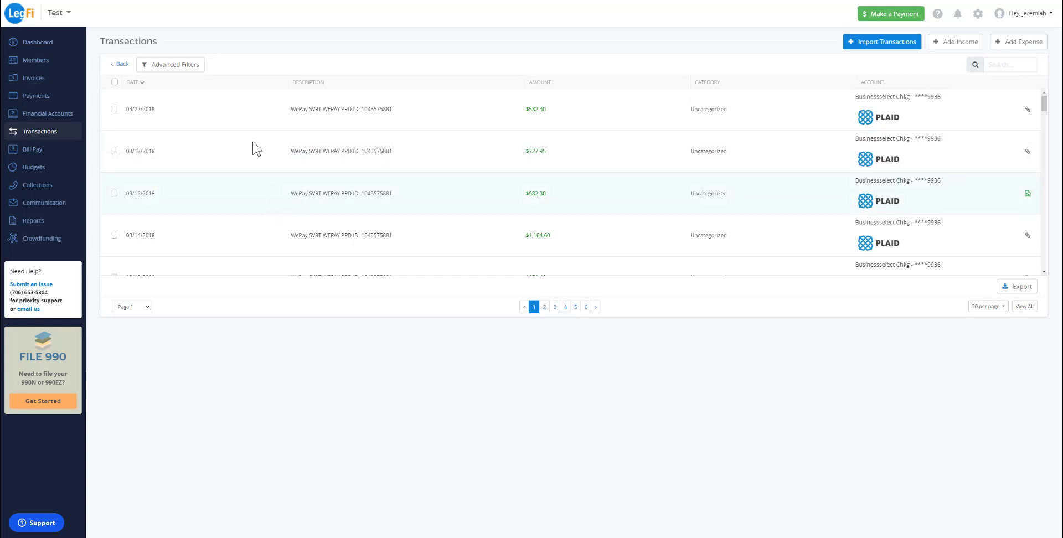
{"action": "left_click", "coordinate": [718, 109]}
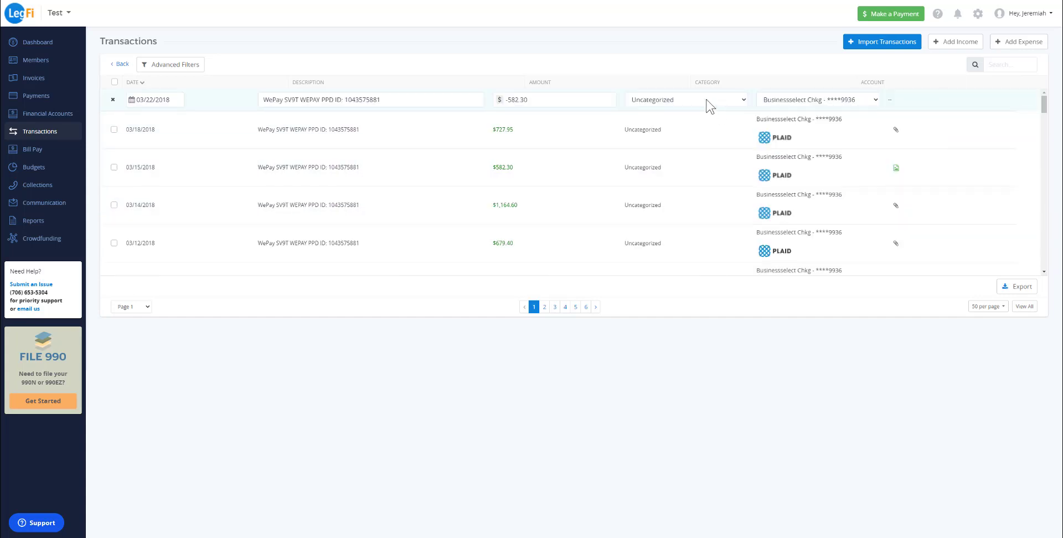
{"action": "left_click", "coordinate": [708, 103]}
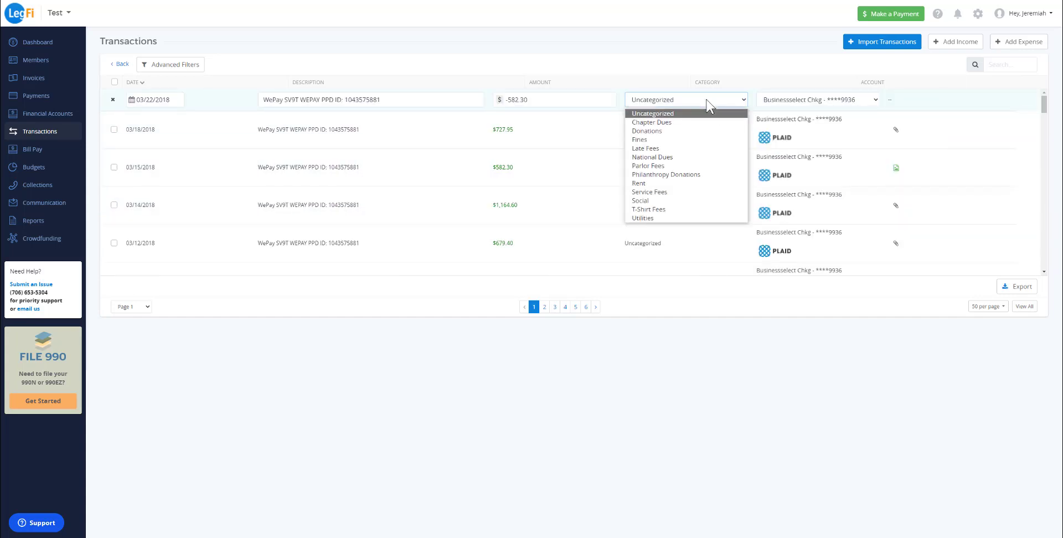
{"action": "left_click", "coordinate": [686, 123]}
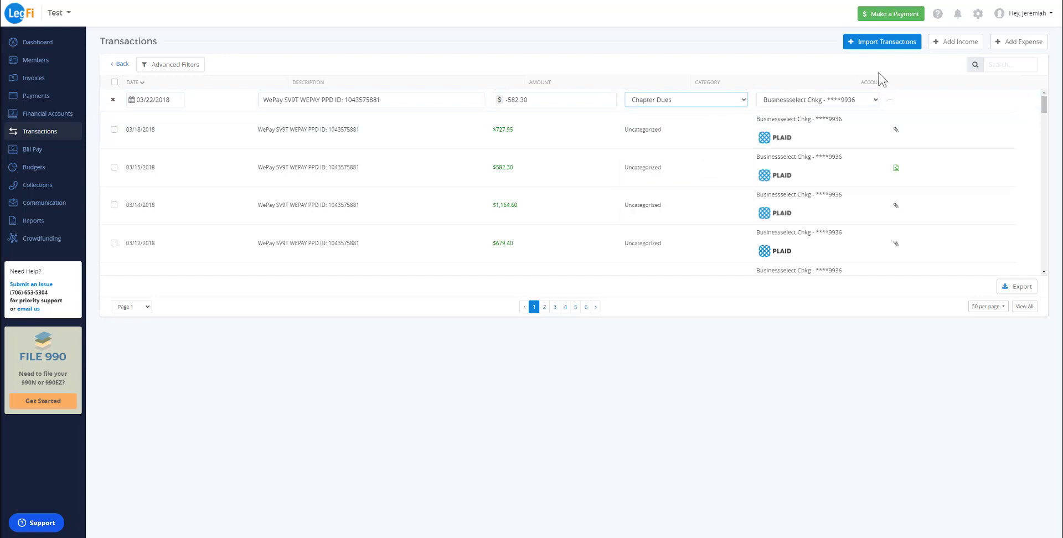
{"action": "left_click", "coordinate": [890, 100]}
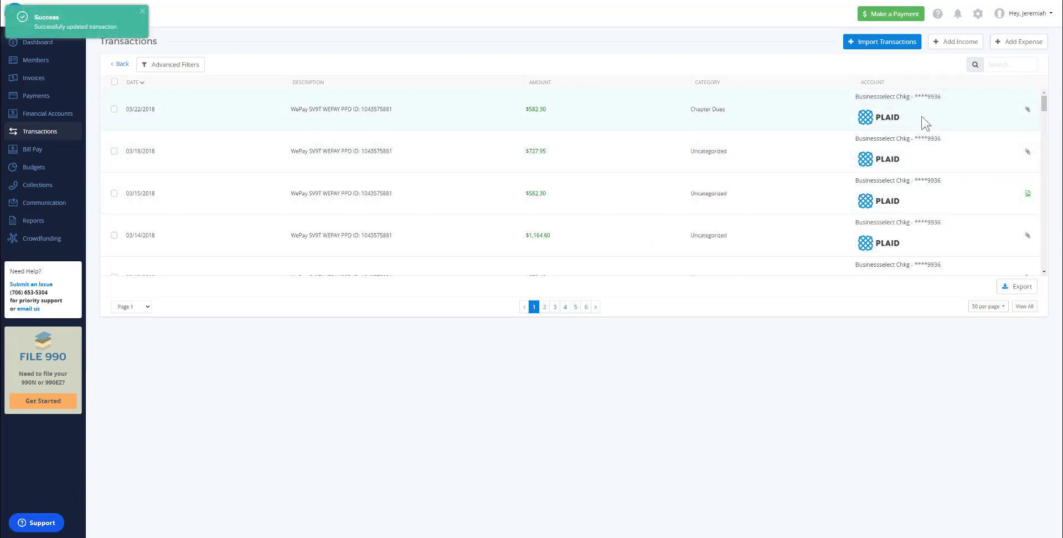
{"action": "left_click", "coordinate": [1028, 109]}
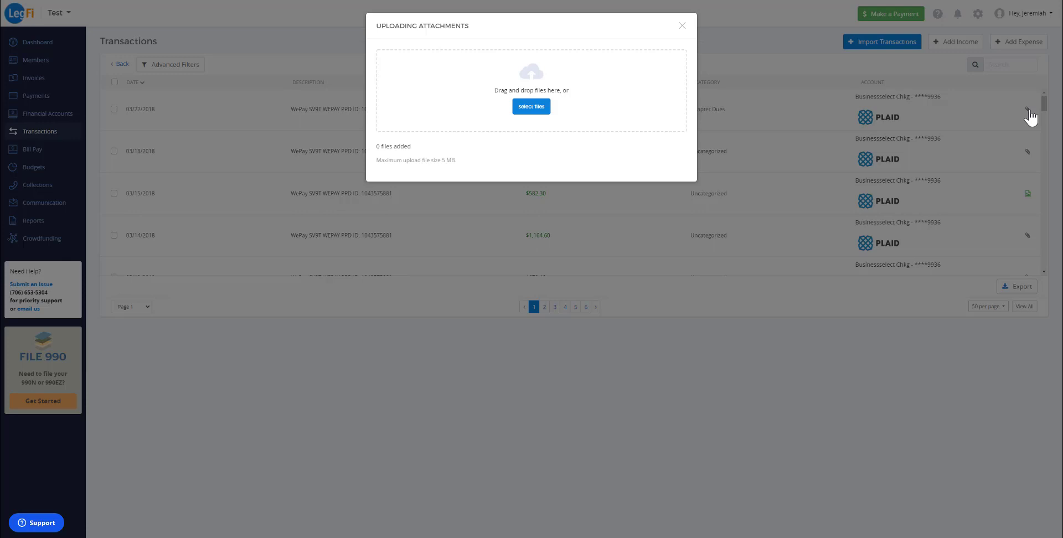
{"action": "left_click", "coordinate": [682, 26]}
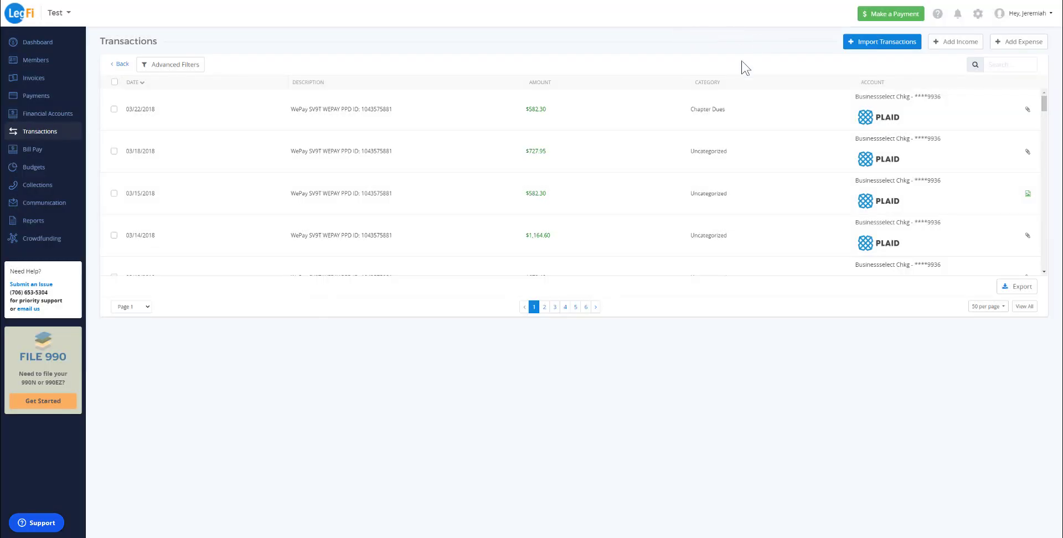
Open the 03/18/2018 transaction for editing, inspect its description and amount fields, and save the entry.
{"action": "left_click", "coordinate": [712, 166]}
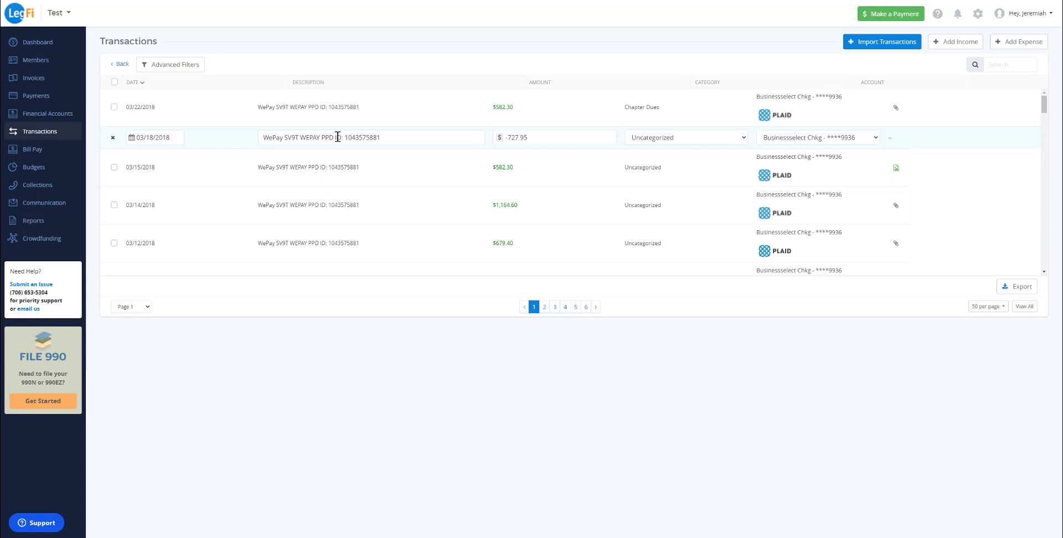
{"action": "left_click_drag", "start_coordinate": [374, 137], "coordinate": [304, 139]}
{"action": "key", "text": "Return"}
{"action": "left_click", "coordinate": [600, 145]}
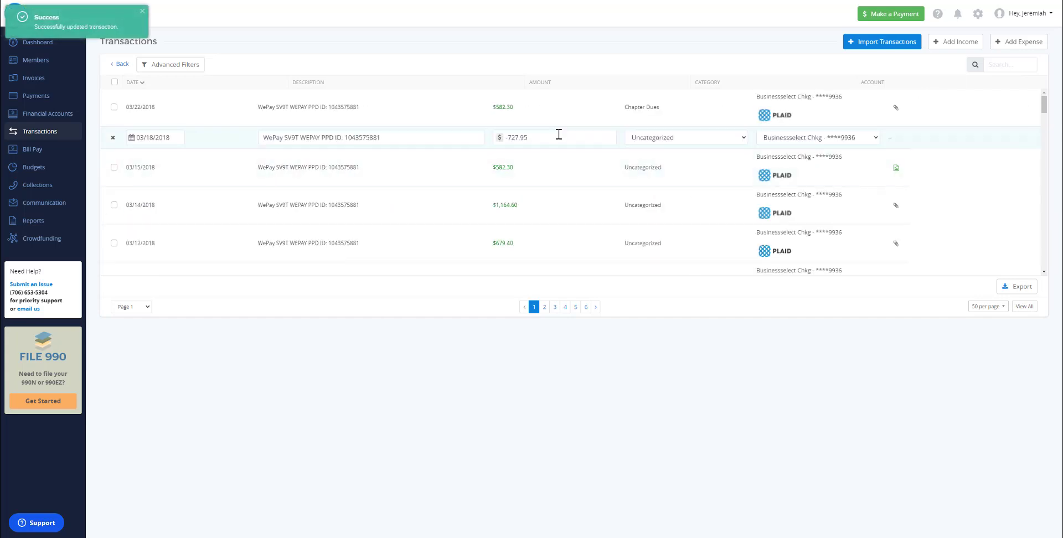
{"action": "left_click", "coordinate": [567, 137]}
{"action": "left_click", "coordinate": [567, 141]}
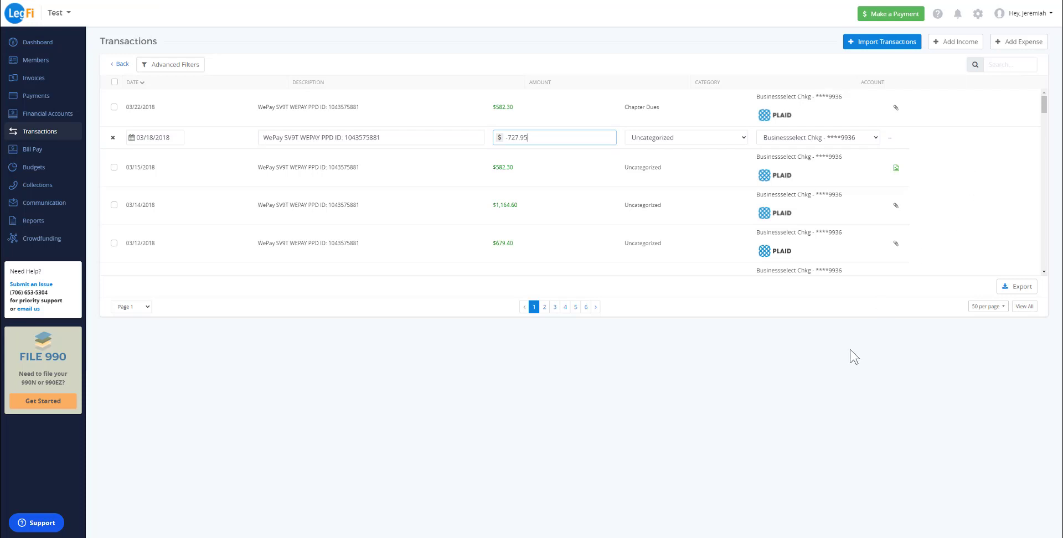
{"action": "key", "text": "Return"}
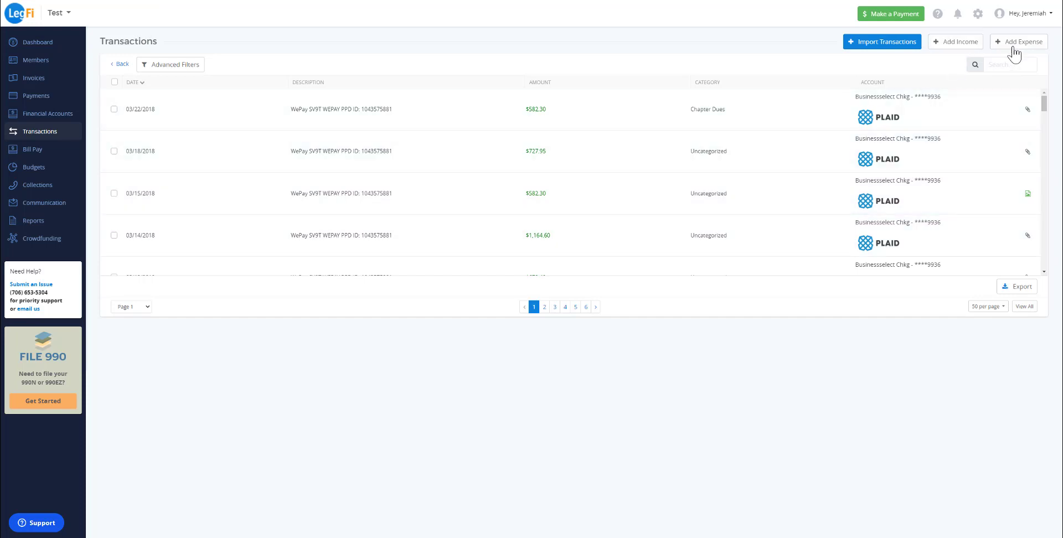
Add a new income transaction dated 04/29/2022 with the description Chapter Dues and an amount of $250.
{"action": "left_click", "coordinate": [973, 48]}
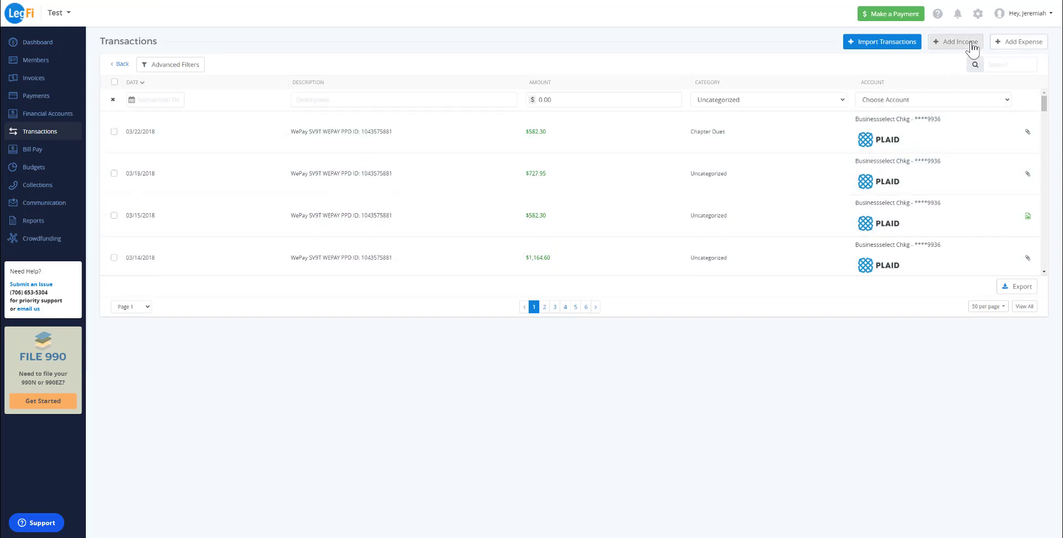
{"action": "left_click", "coordinate": [166, 100]}
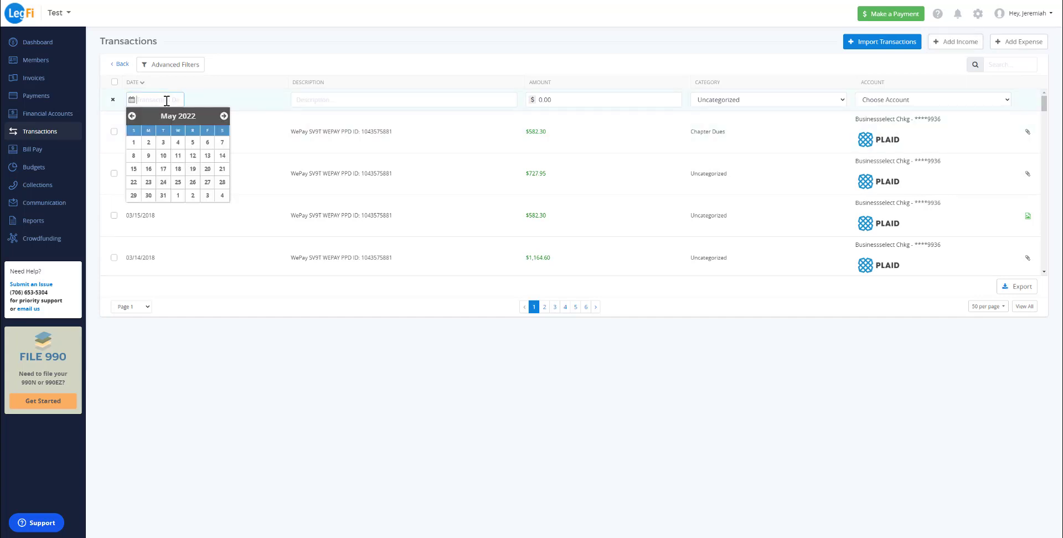
{"action": "left_click", "coordinate": [131, 116]}
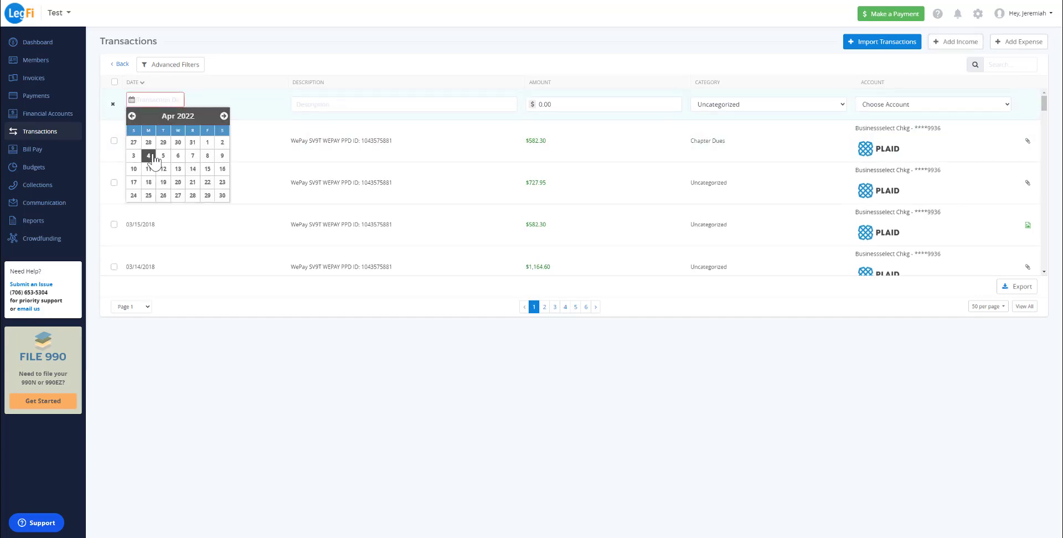
{"action": "left_click", "coordinate": [207, 196]}
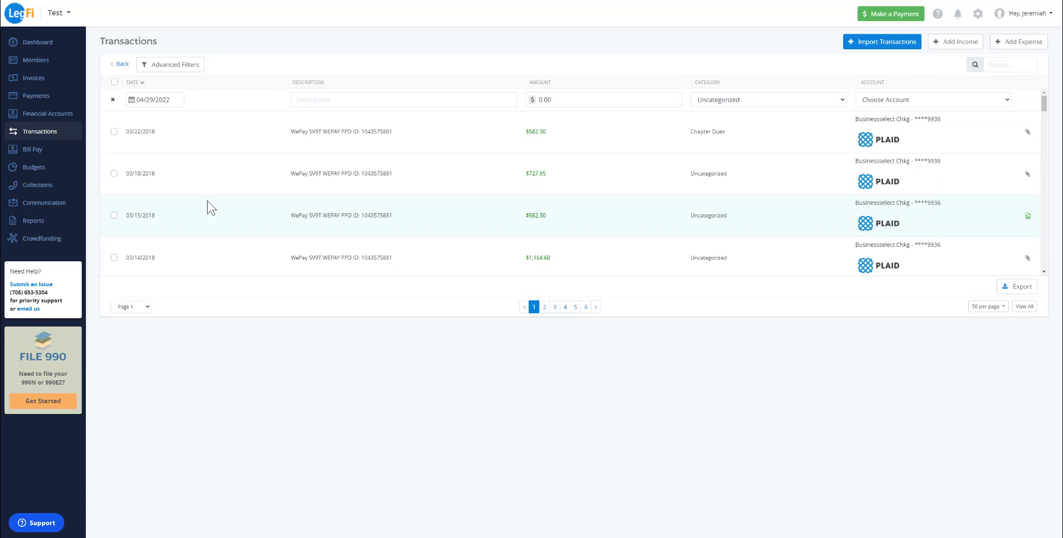
{"action": "left_click", "coordinate": [334, 98]}
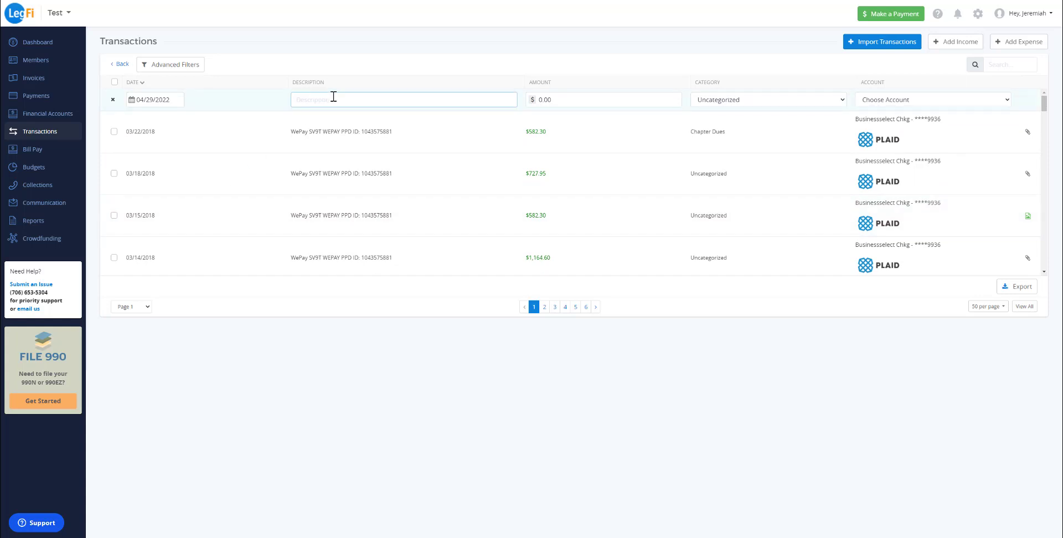
{"action": "type", "text": "Chapter Dues"}
{"action": "key", "text": "Tab"}
{"action": "type", "text": "250"}
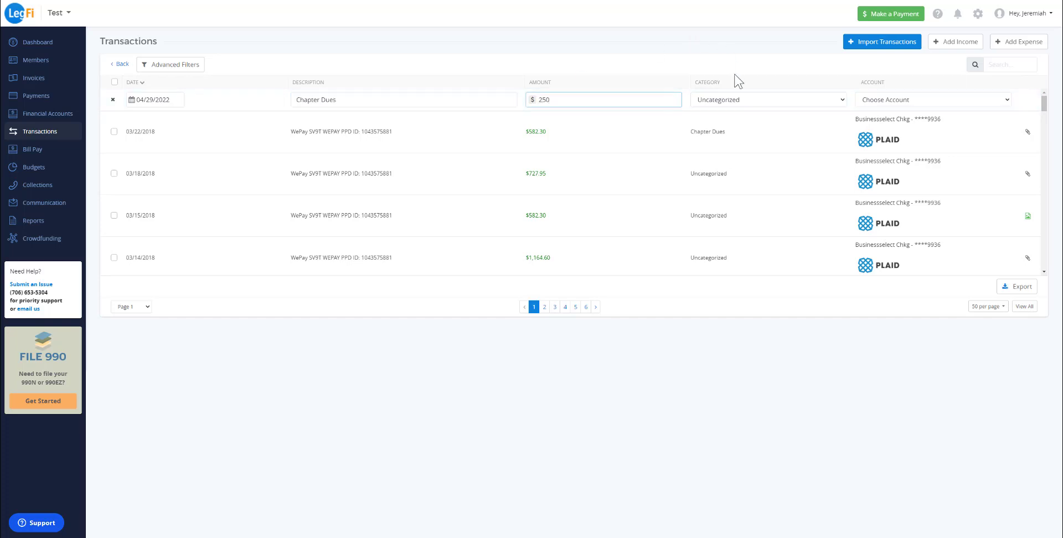
Assign the new income entry to the Chapter Dues category and the Businessselect Chkg account, and save it.
{"action": "left_click", "coordinate": [737, 99]}
{"action": "left_click", "coordinate": [721, 123]}
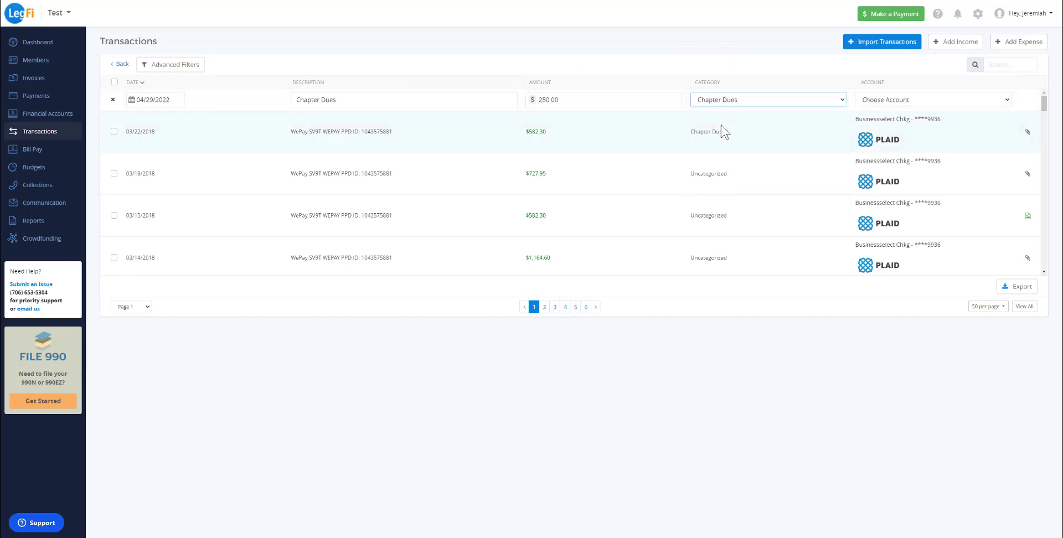
{"action": "left_click", "coordinate": [886, 100]}
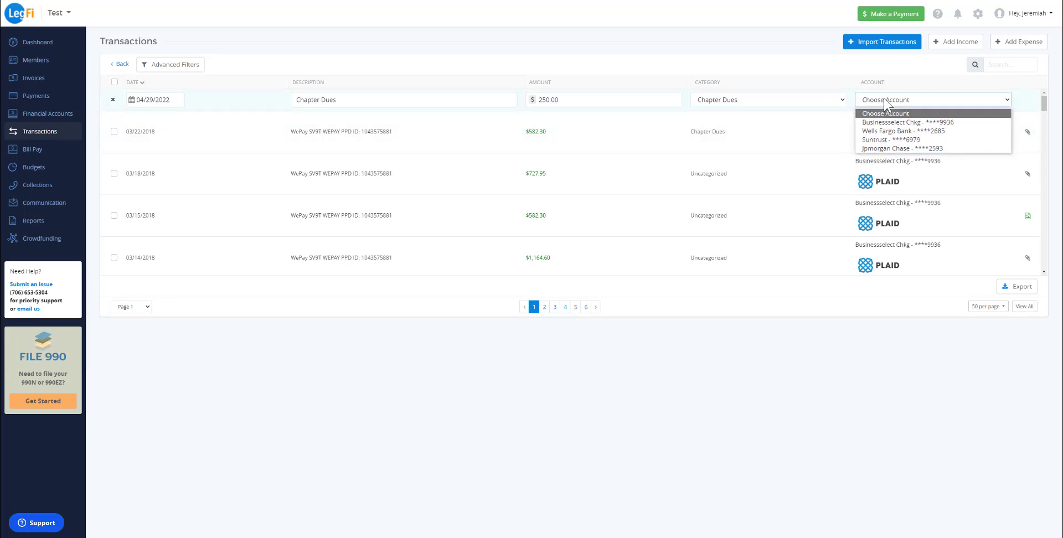
{"action": "left_click", "coordinate": [891, 123]}
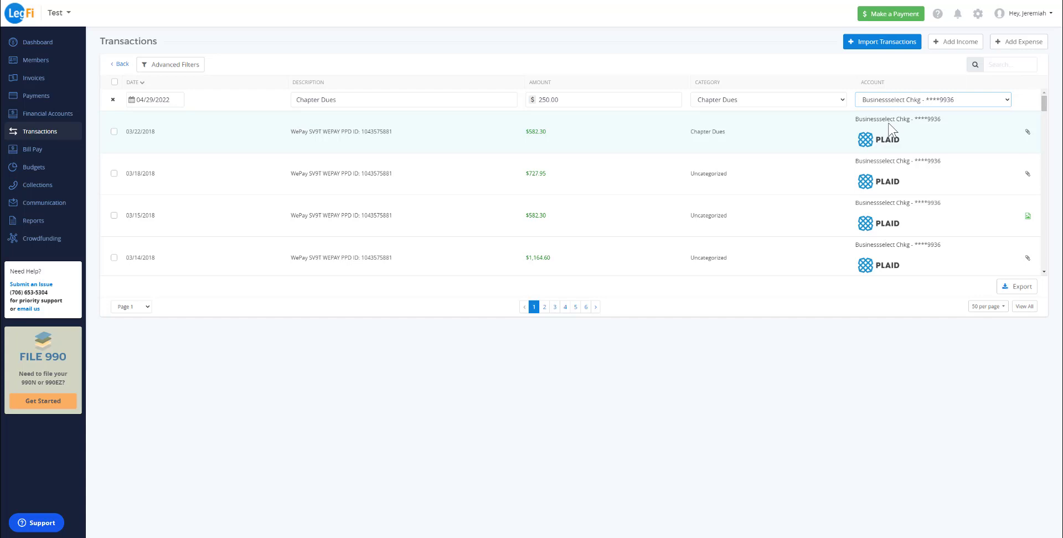
{"action": "left_click", "coordinate": [849, 404]}
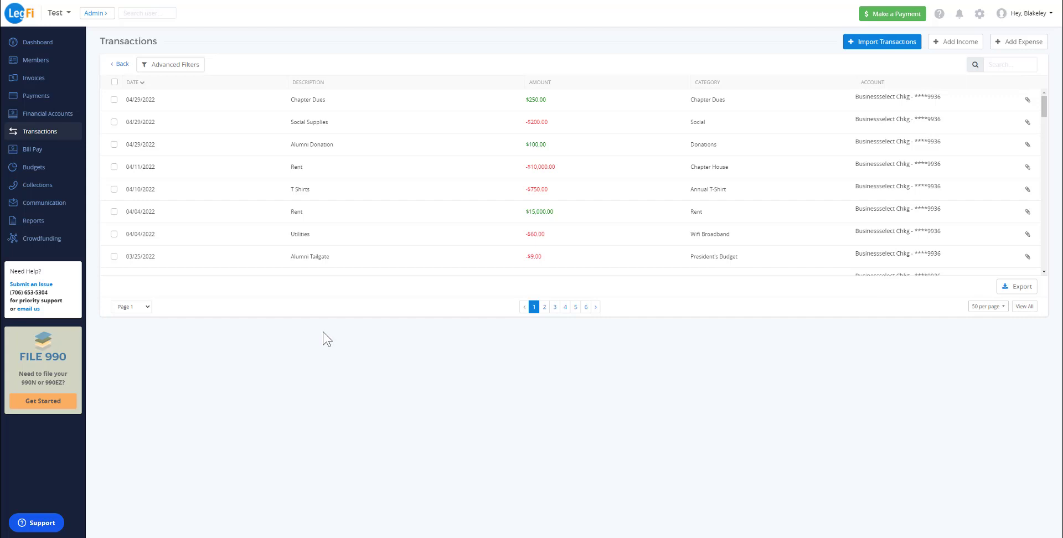
Review the members' current and past-due balances in the Aging of Accounts financial report, and return to the report list.
{"action": "left_click", "coordinate": [23, 223]}
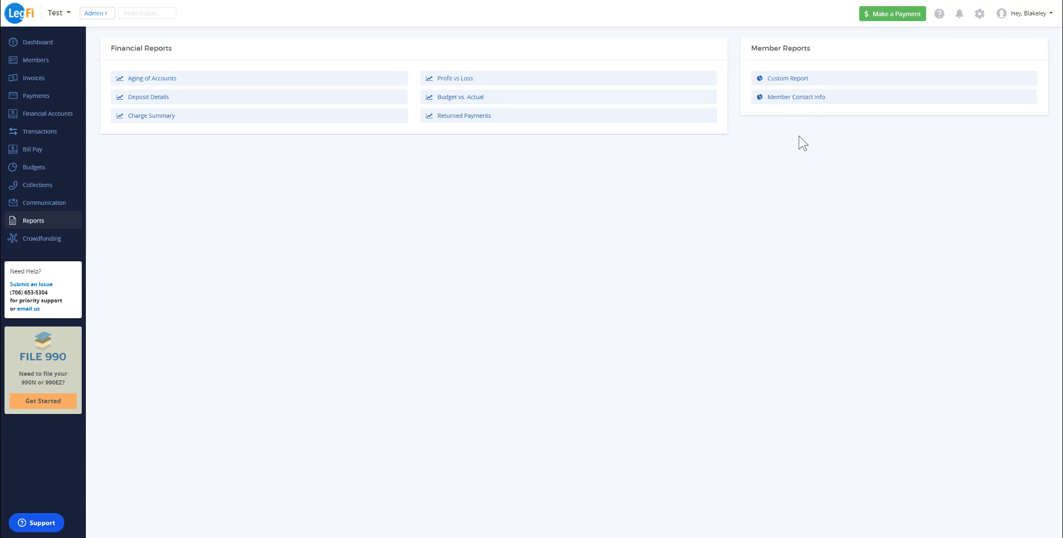
{"action": "left_click", "coordinate": [143, 80]}
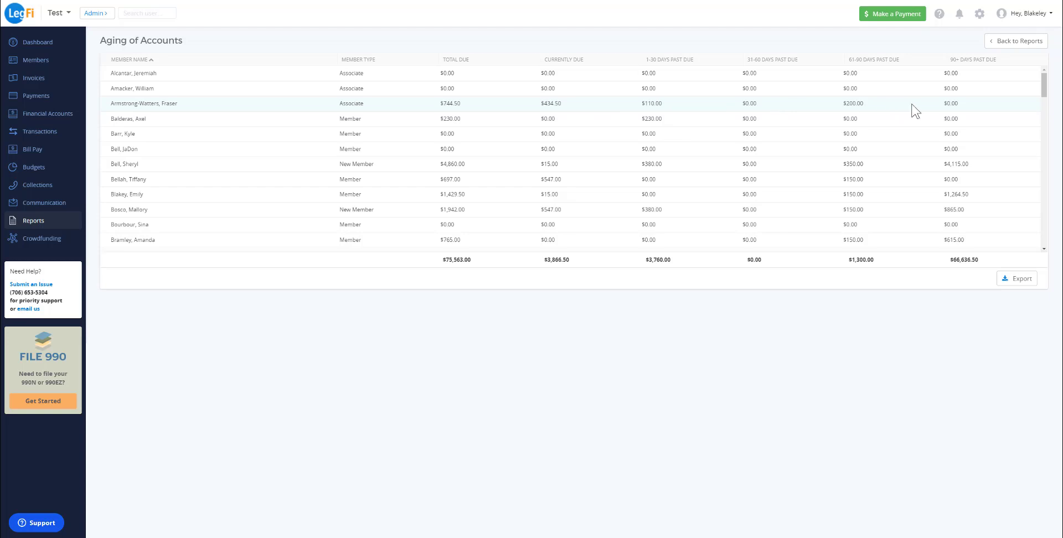
{"action": "left_click", "coordinate": [1016, 41]}
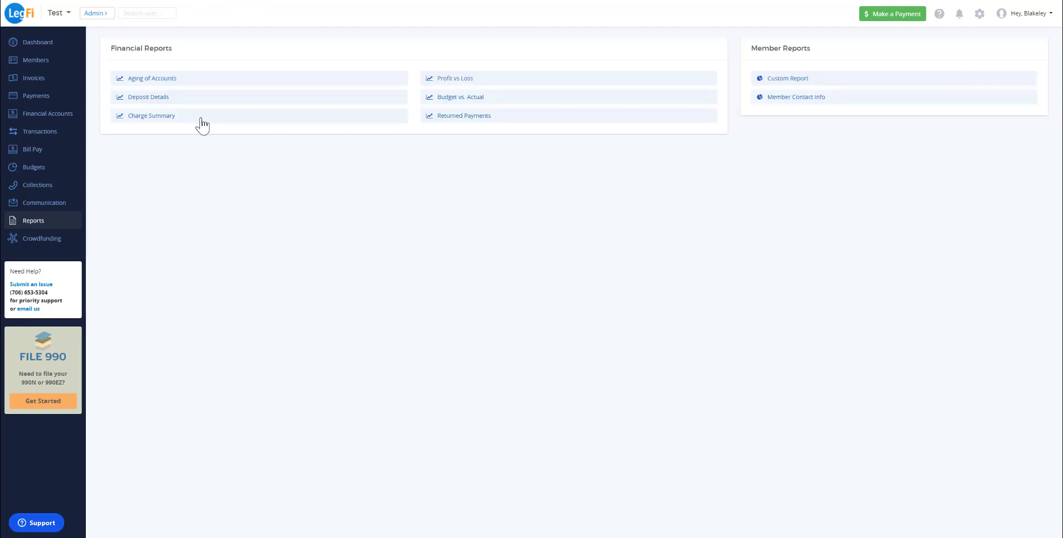
View the charge details for (Payment Plan) Dues in the Charge Summary report, and return to the report list.
{"action": "left_click", "coordinate": [201, 117]}
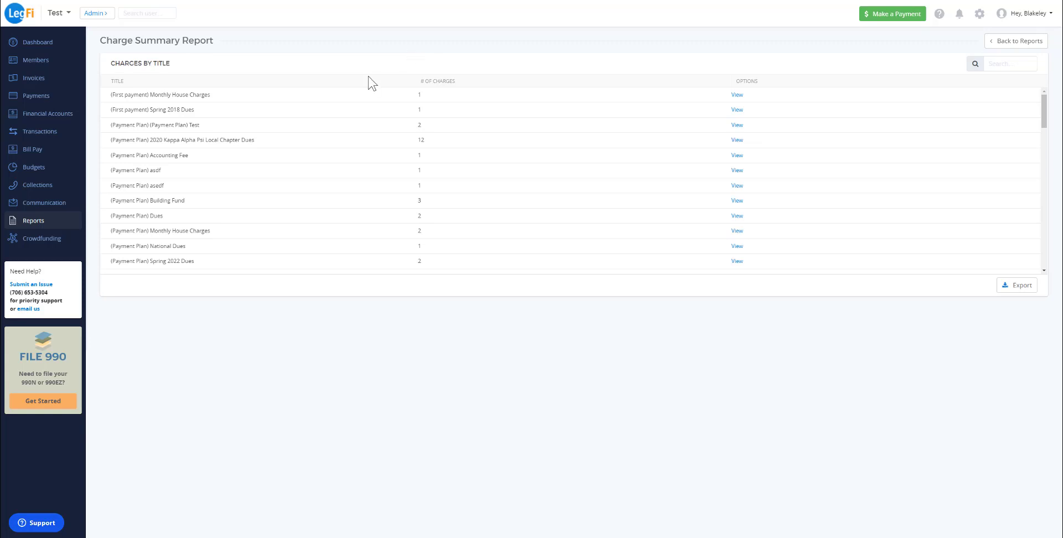
{"action": "left_click", "coordinate": [737, 217]}
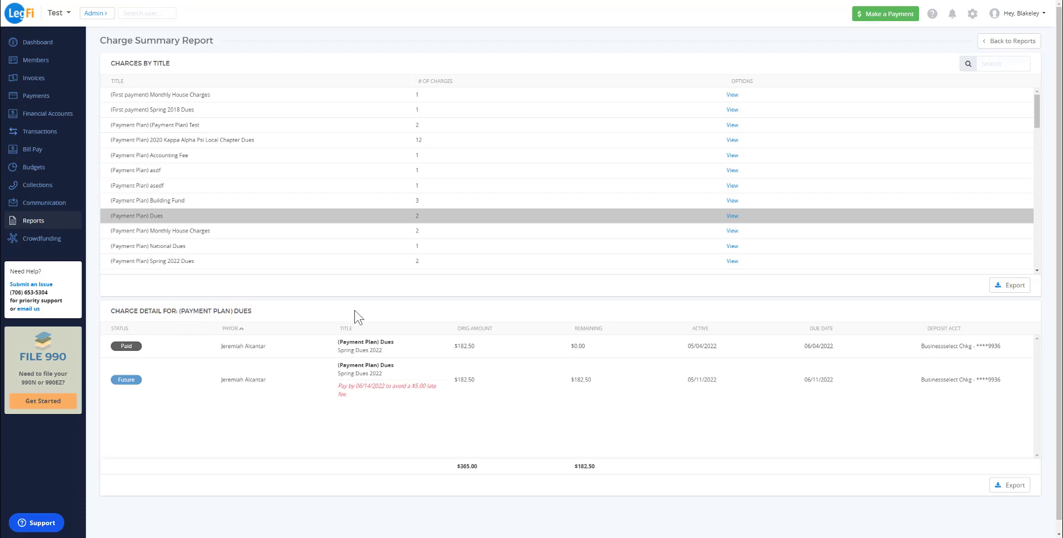
{"action": "key", "text": "alt+Left"}
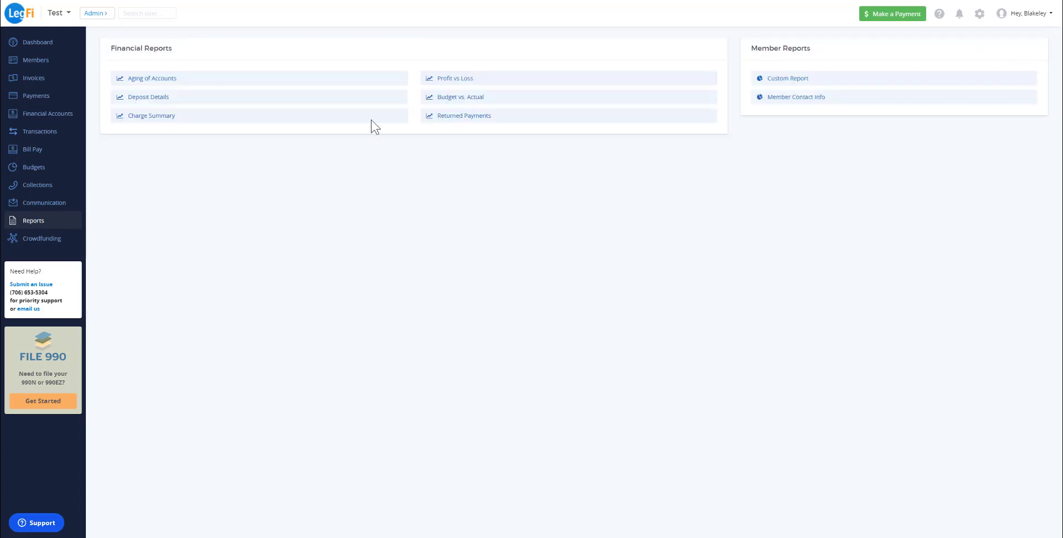
Compare the cash-based and accrual-based versions of the Budget vs. Actual report, and return to the report list.
{"action": "left_click", "coordinate": [467, 98]}
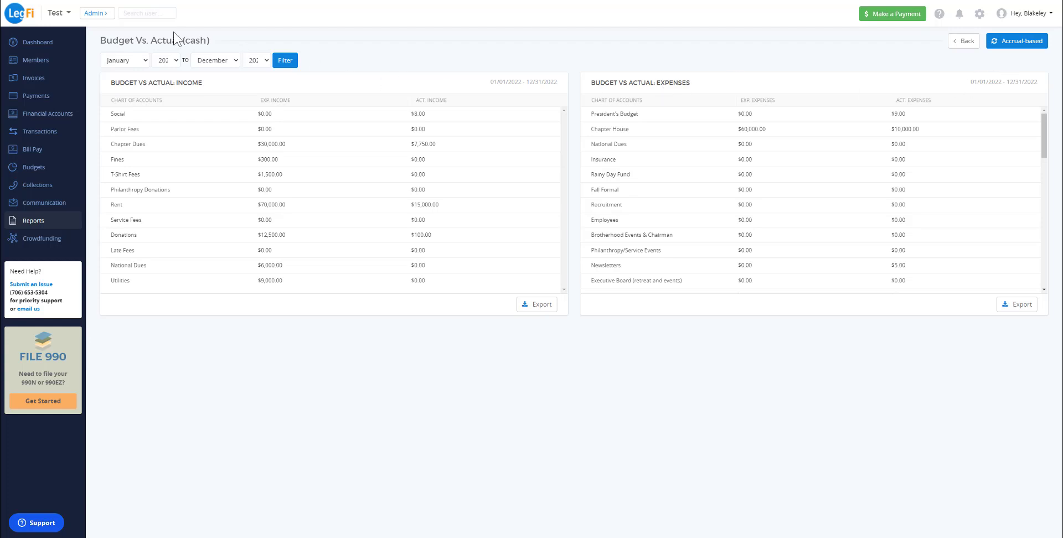
{"action": "left_click", "coordinate": [1015, 44]}
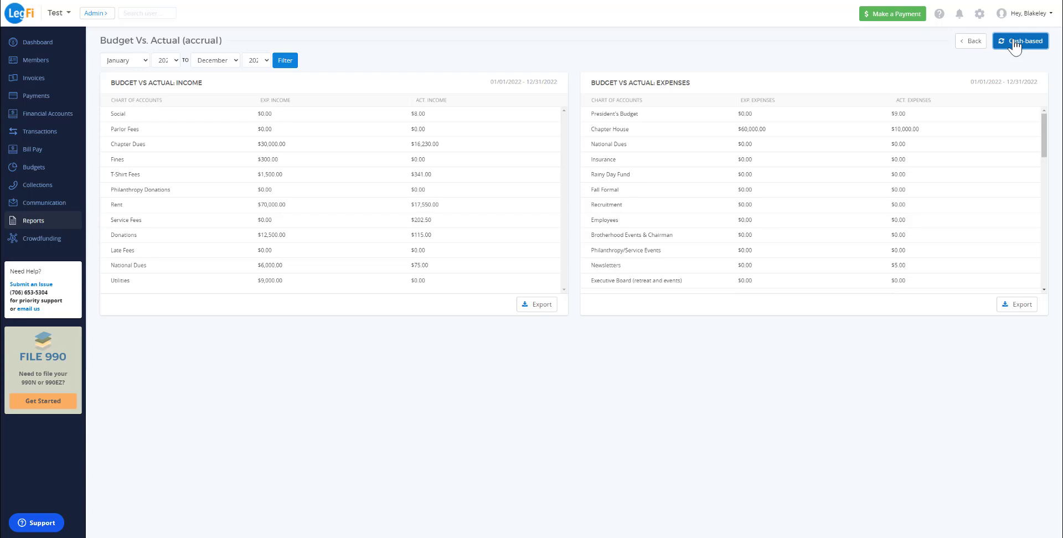
{"action": "left_click", "coordinate": [970, 41]}
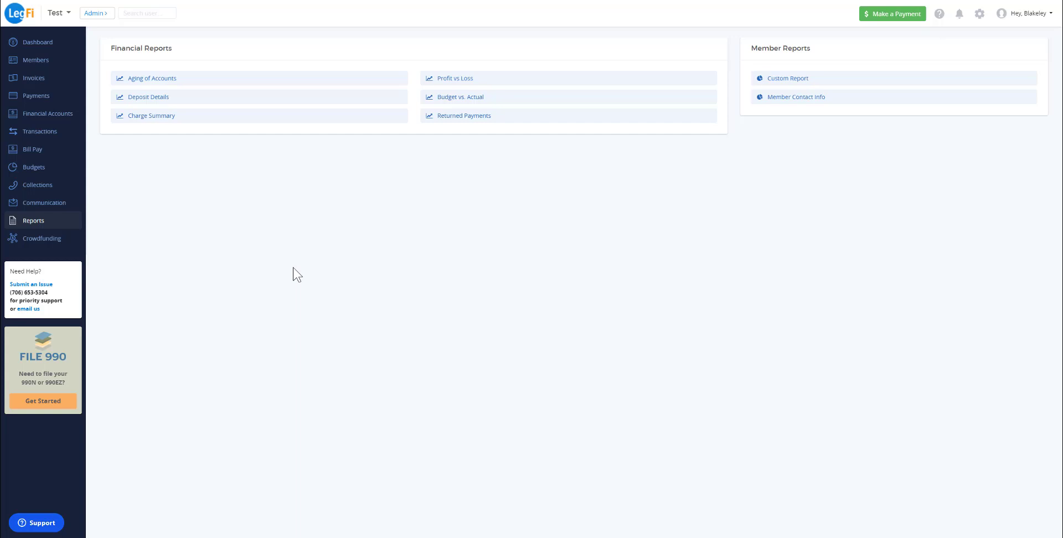
Open the LegFi help center to view its support topics and articles.
{"action": "left_click", "coordinate": [939, 14]}
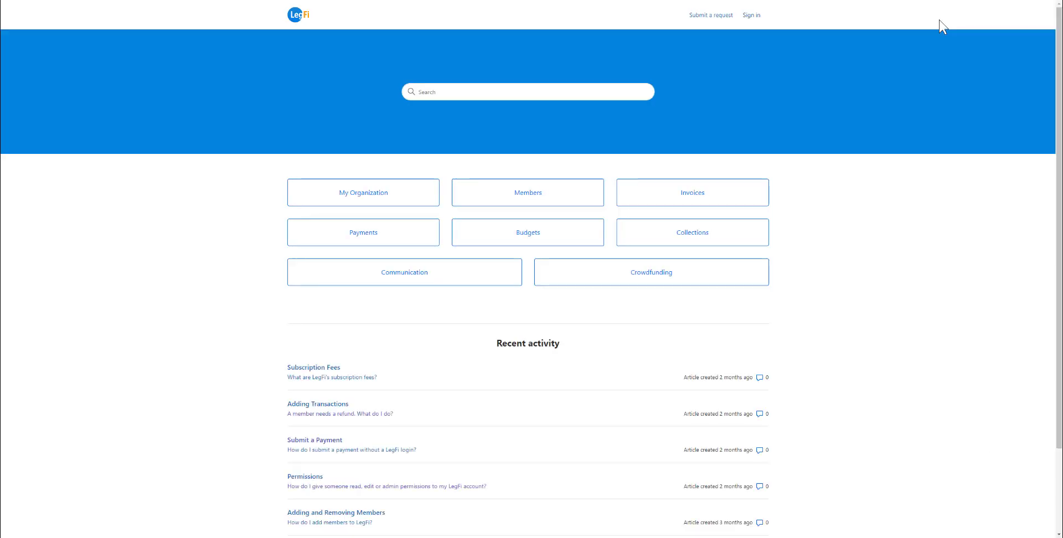